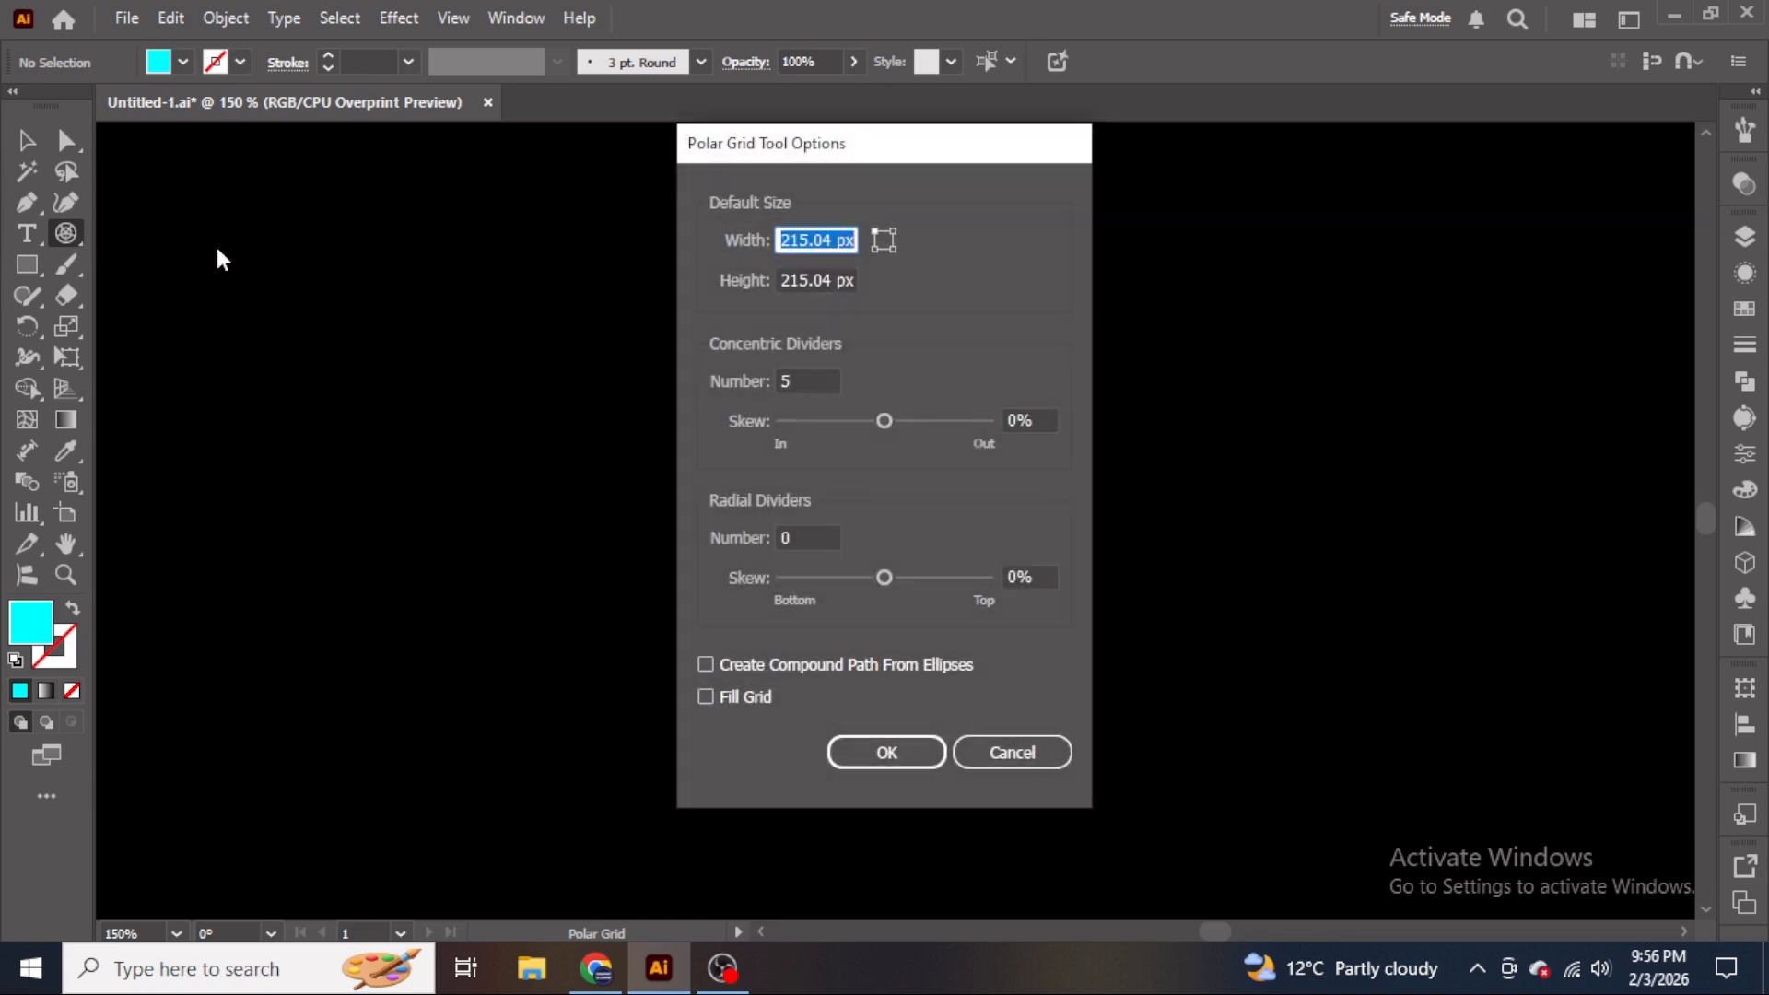
- Draw a circular polar grid with 5 concentric dividers and 0 radial dividers, and move it to the middle of the canvas
double_click(795, 378)
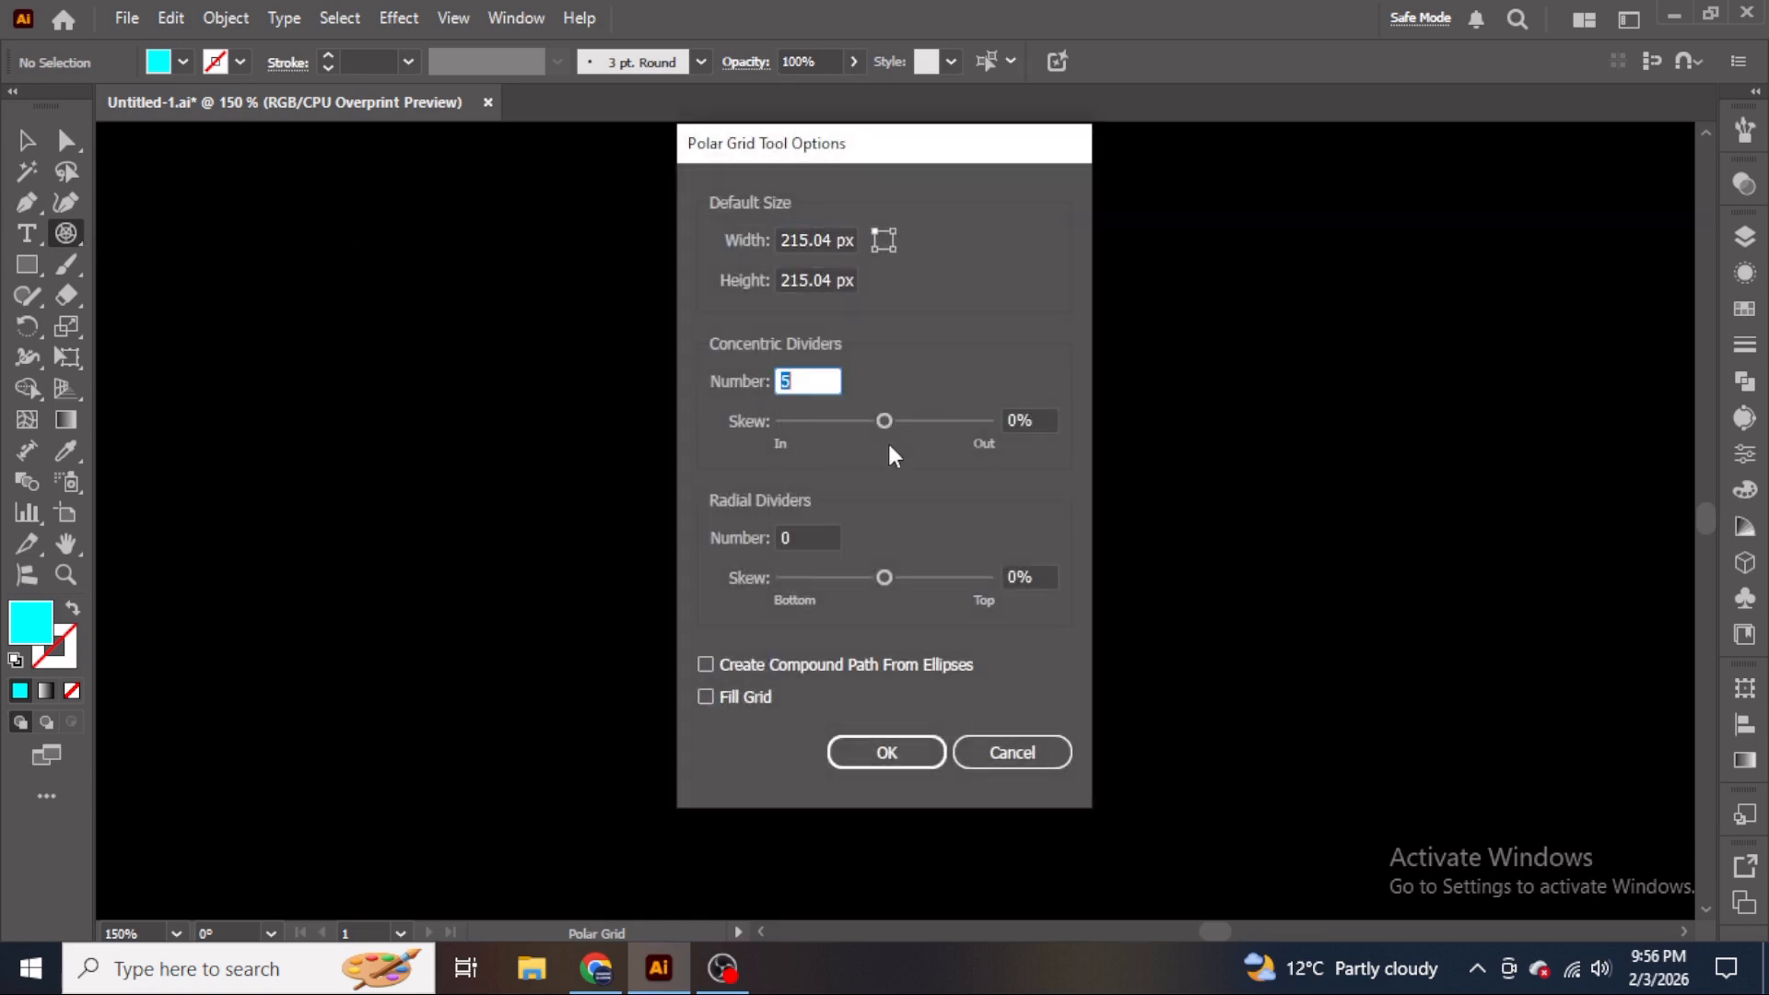
click(890, 754)
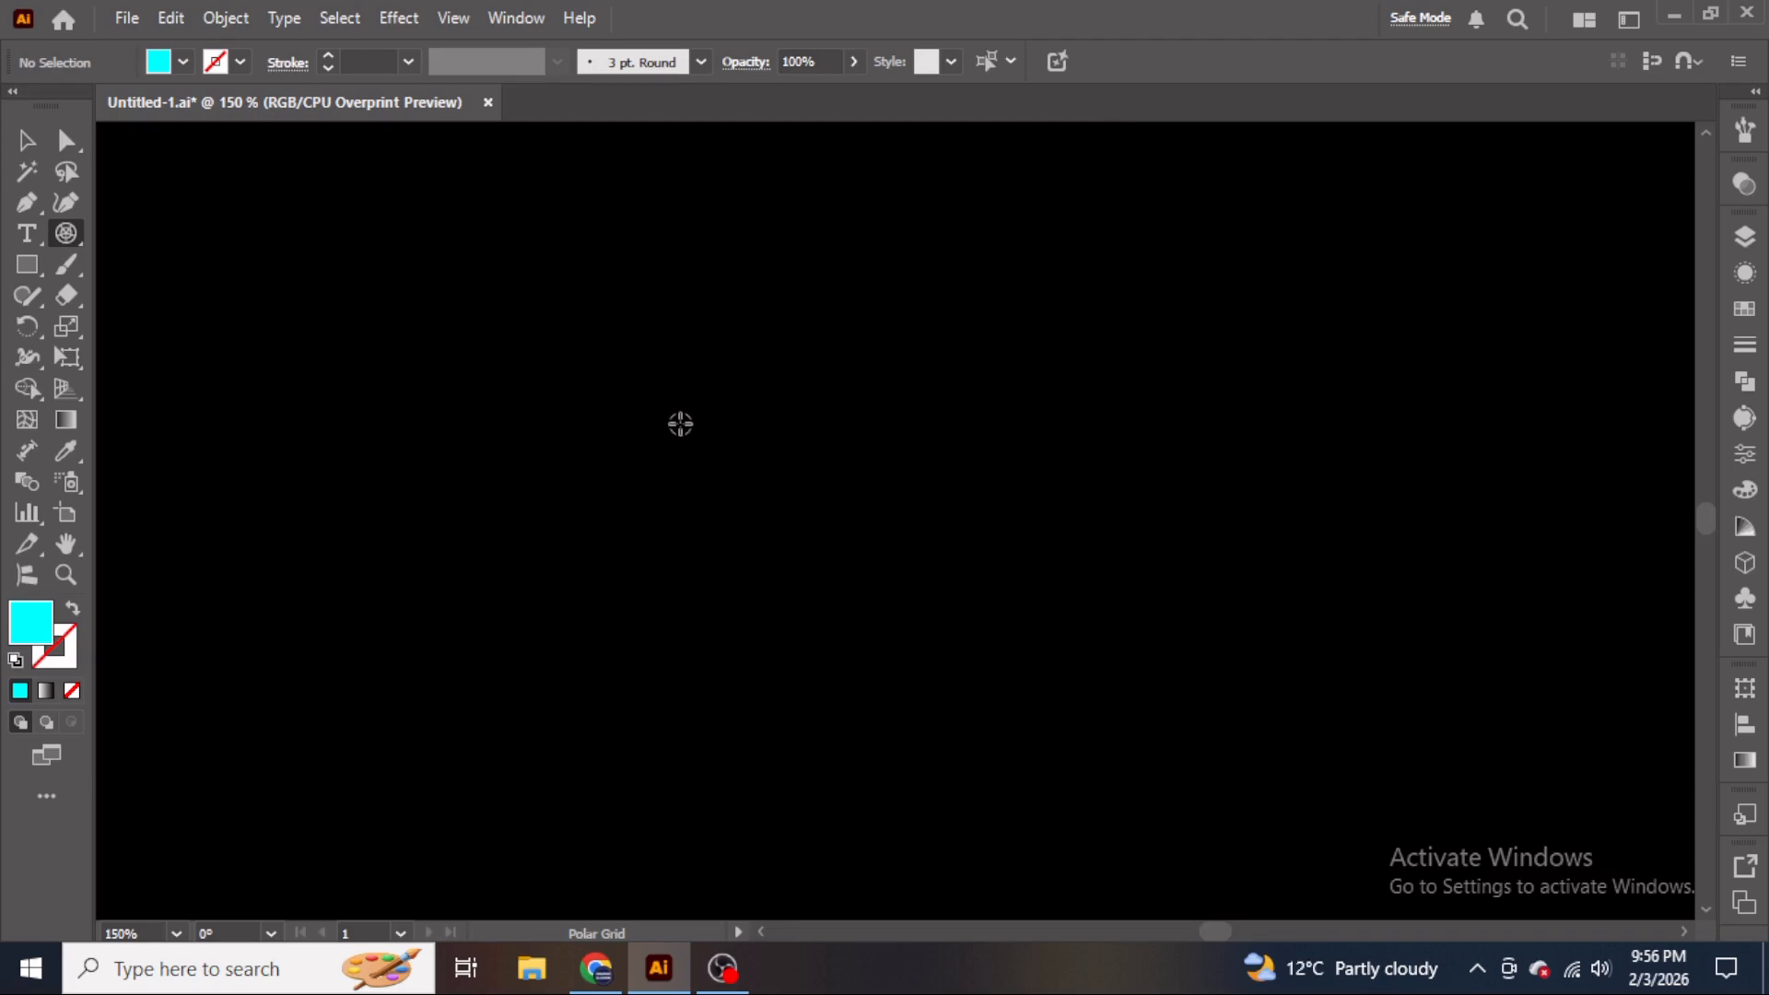
drag(680, 424, 933, 618)
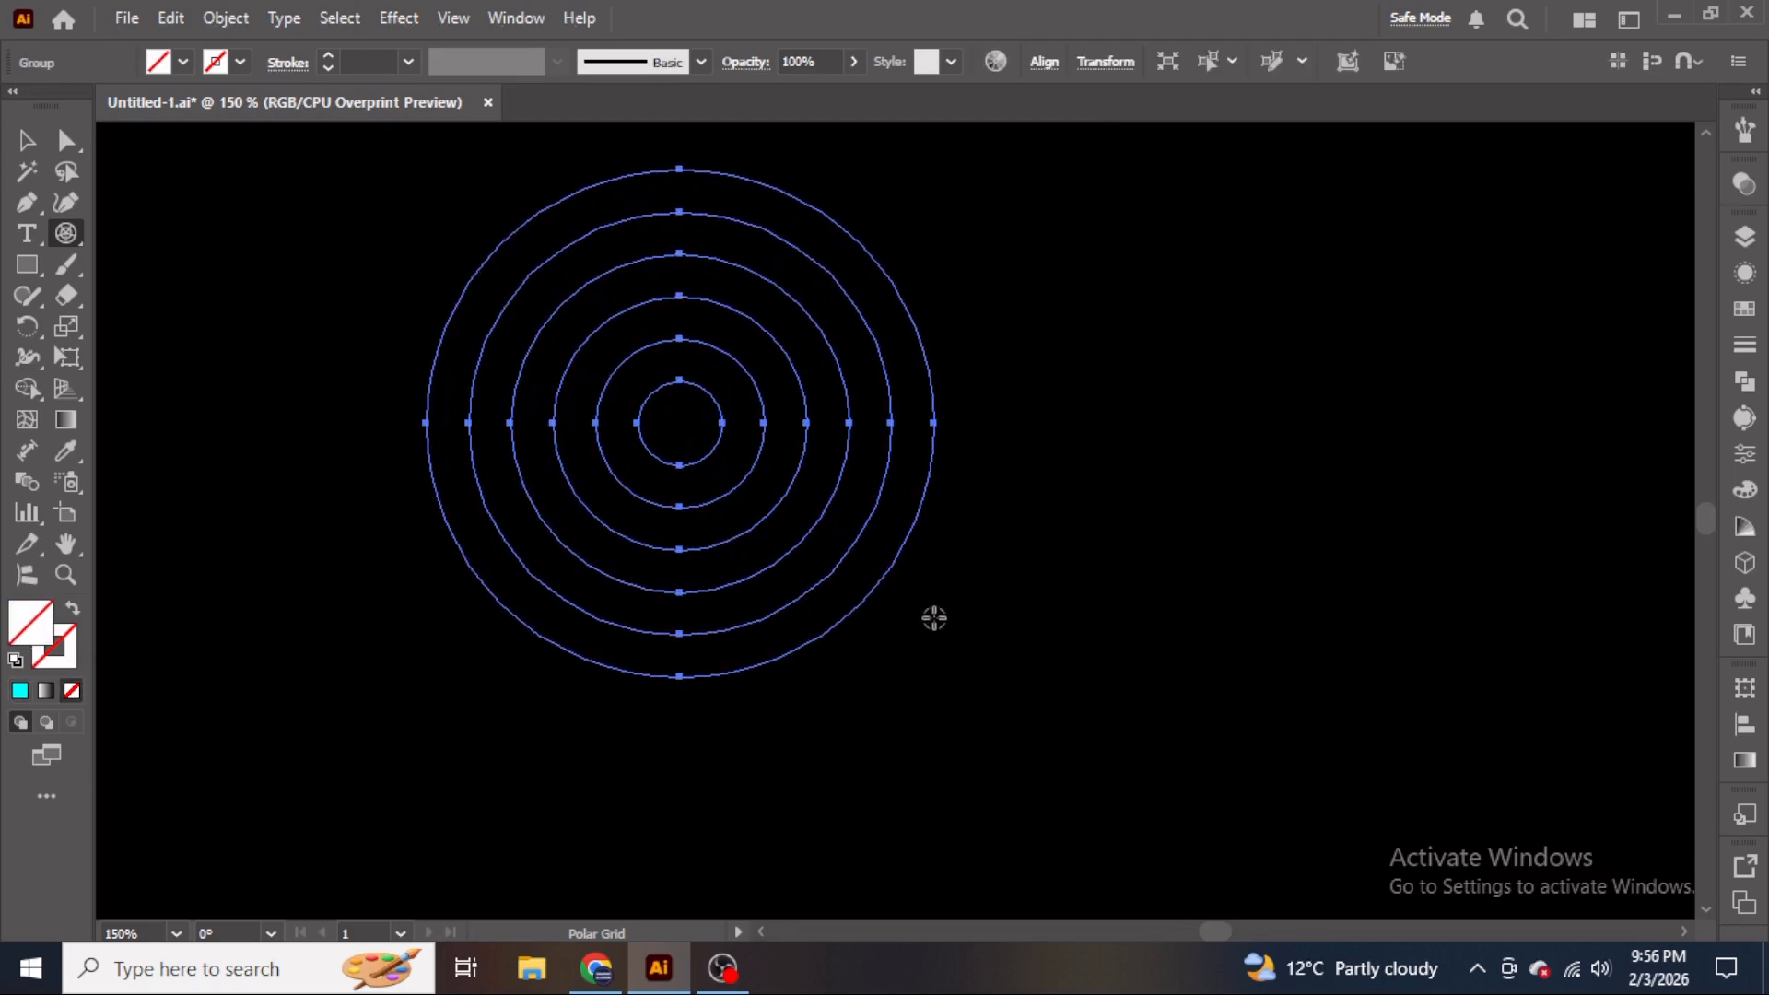
key(v)
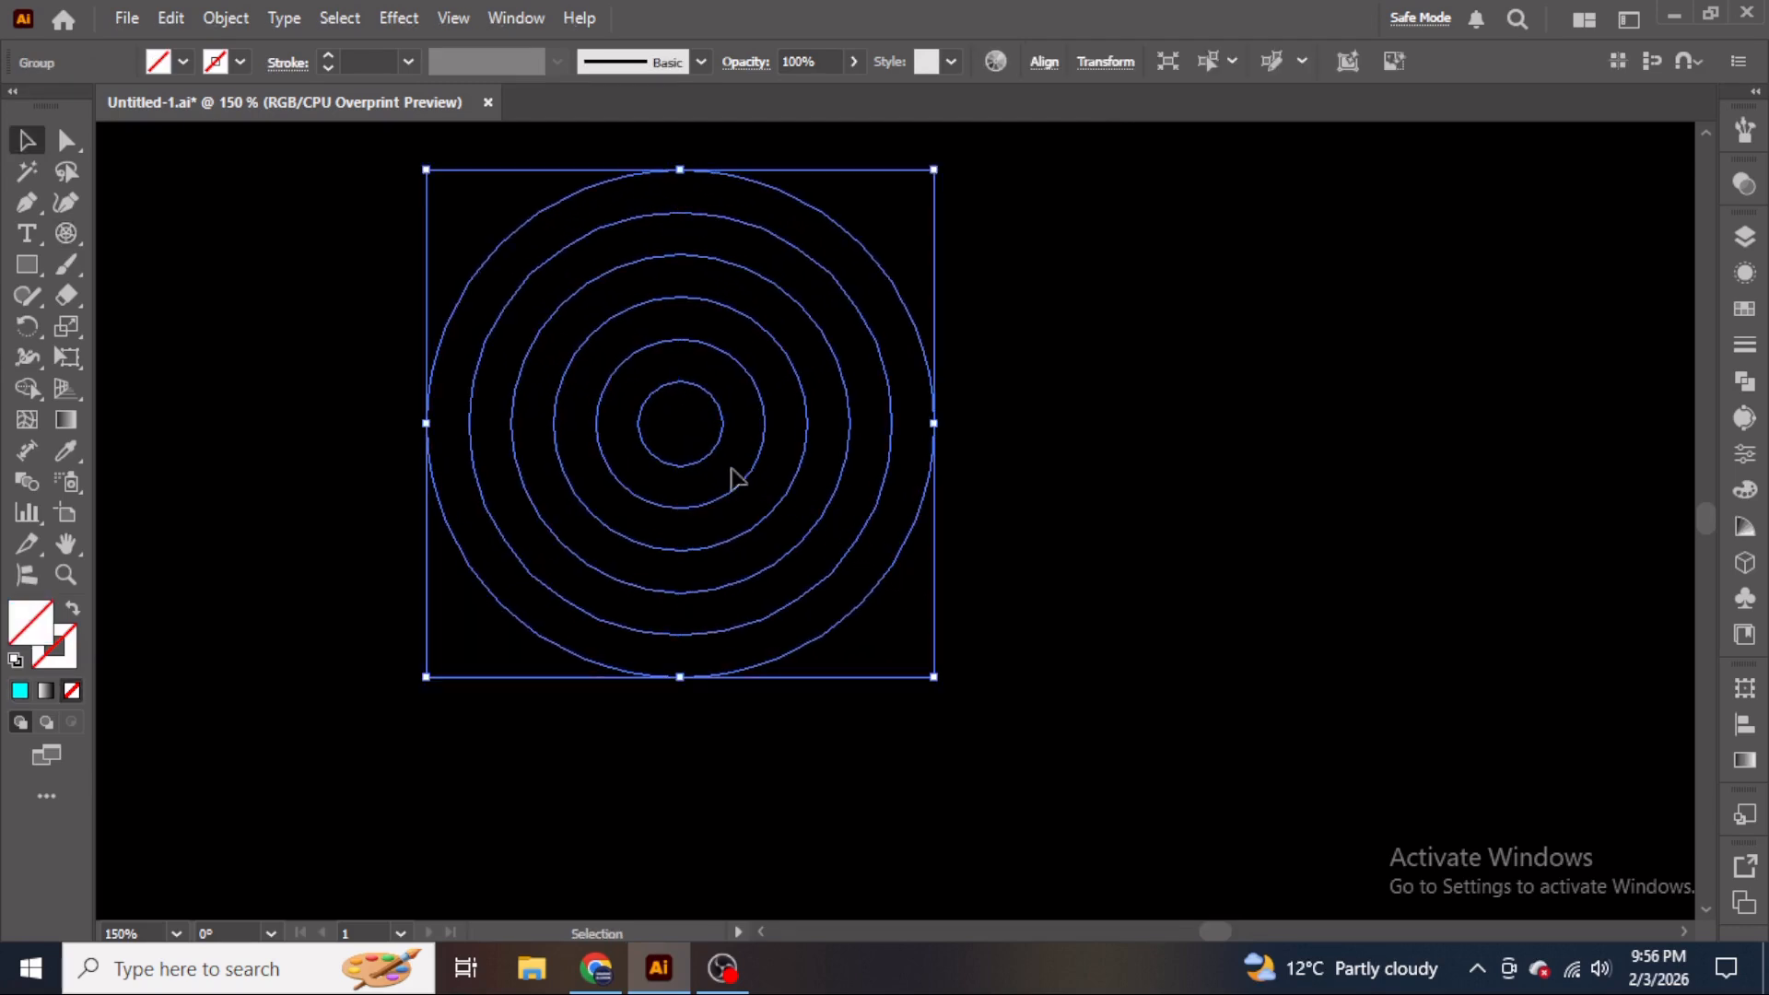
drag(737, 481, 887, 612)
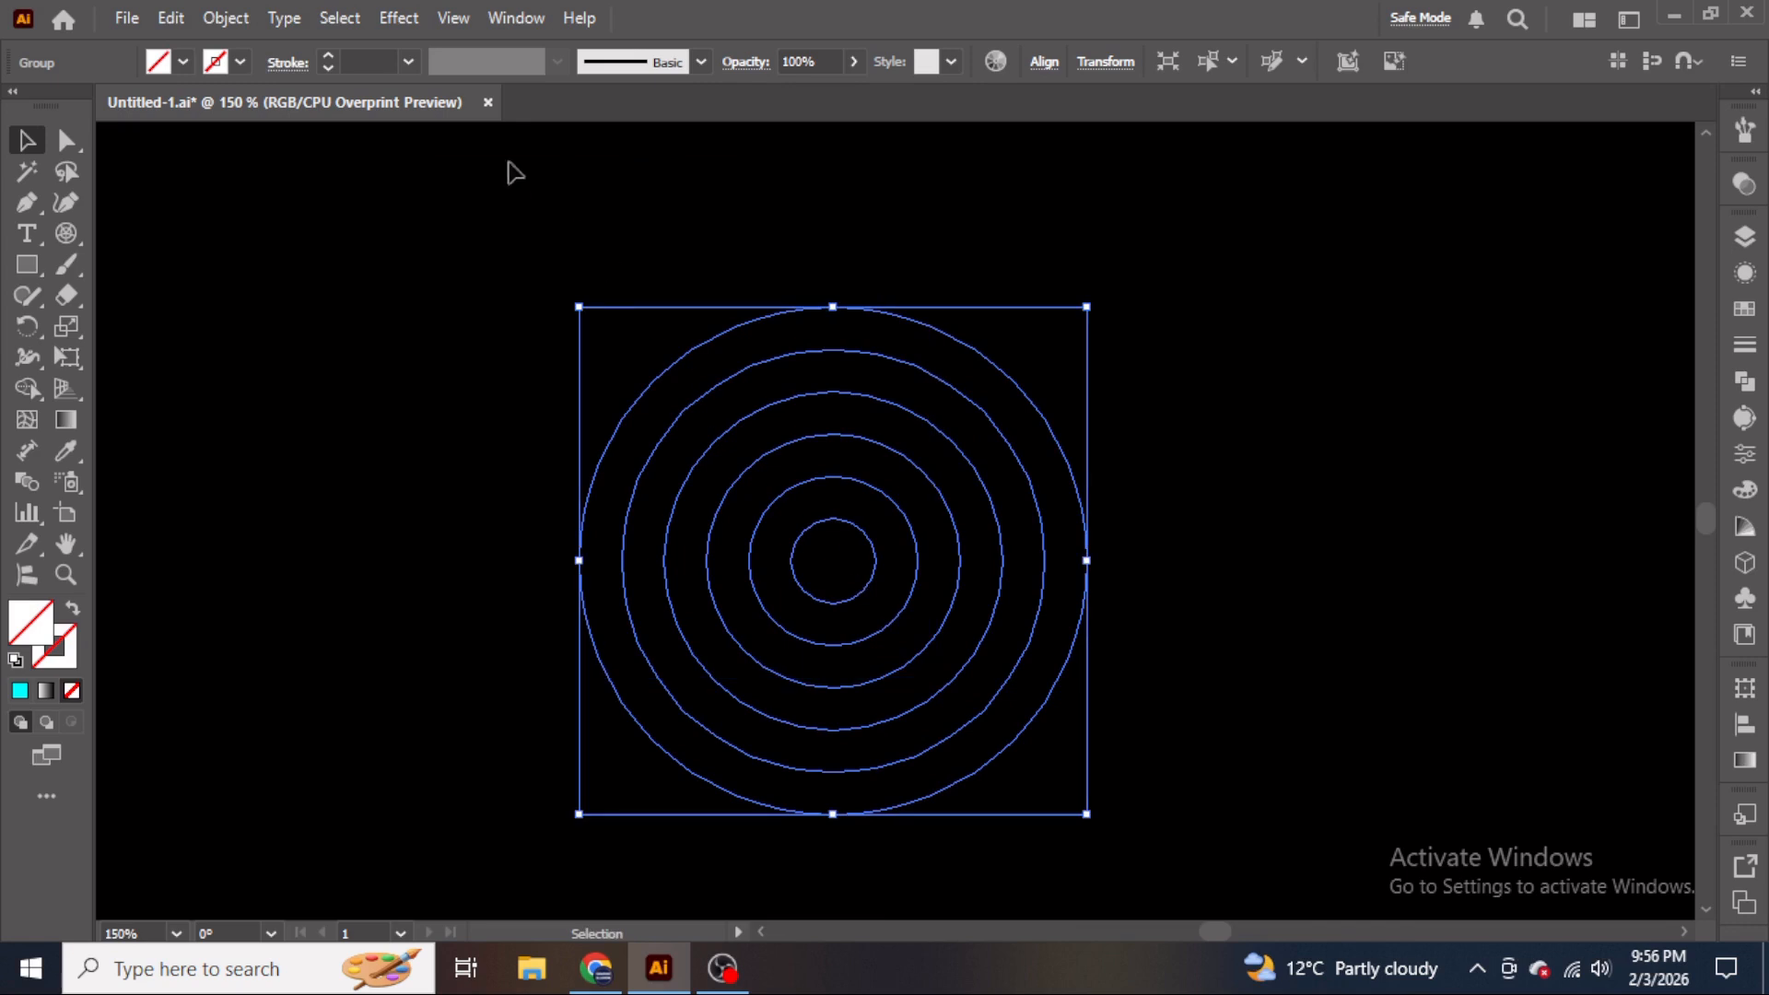
- Give the concentric circles an orange stroke with a weight of 4 pt
click(241, 62)
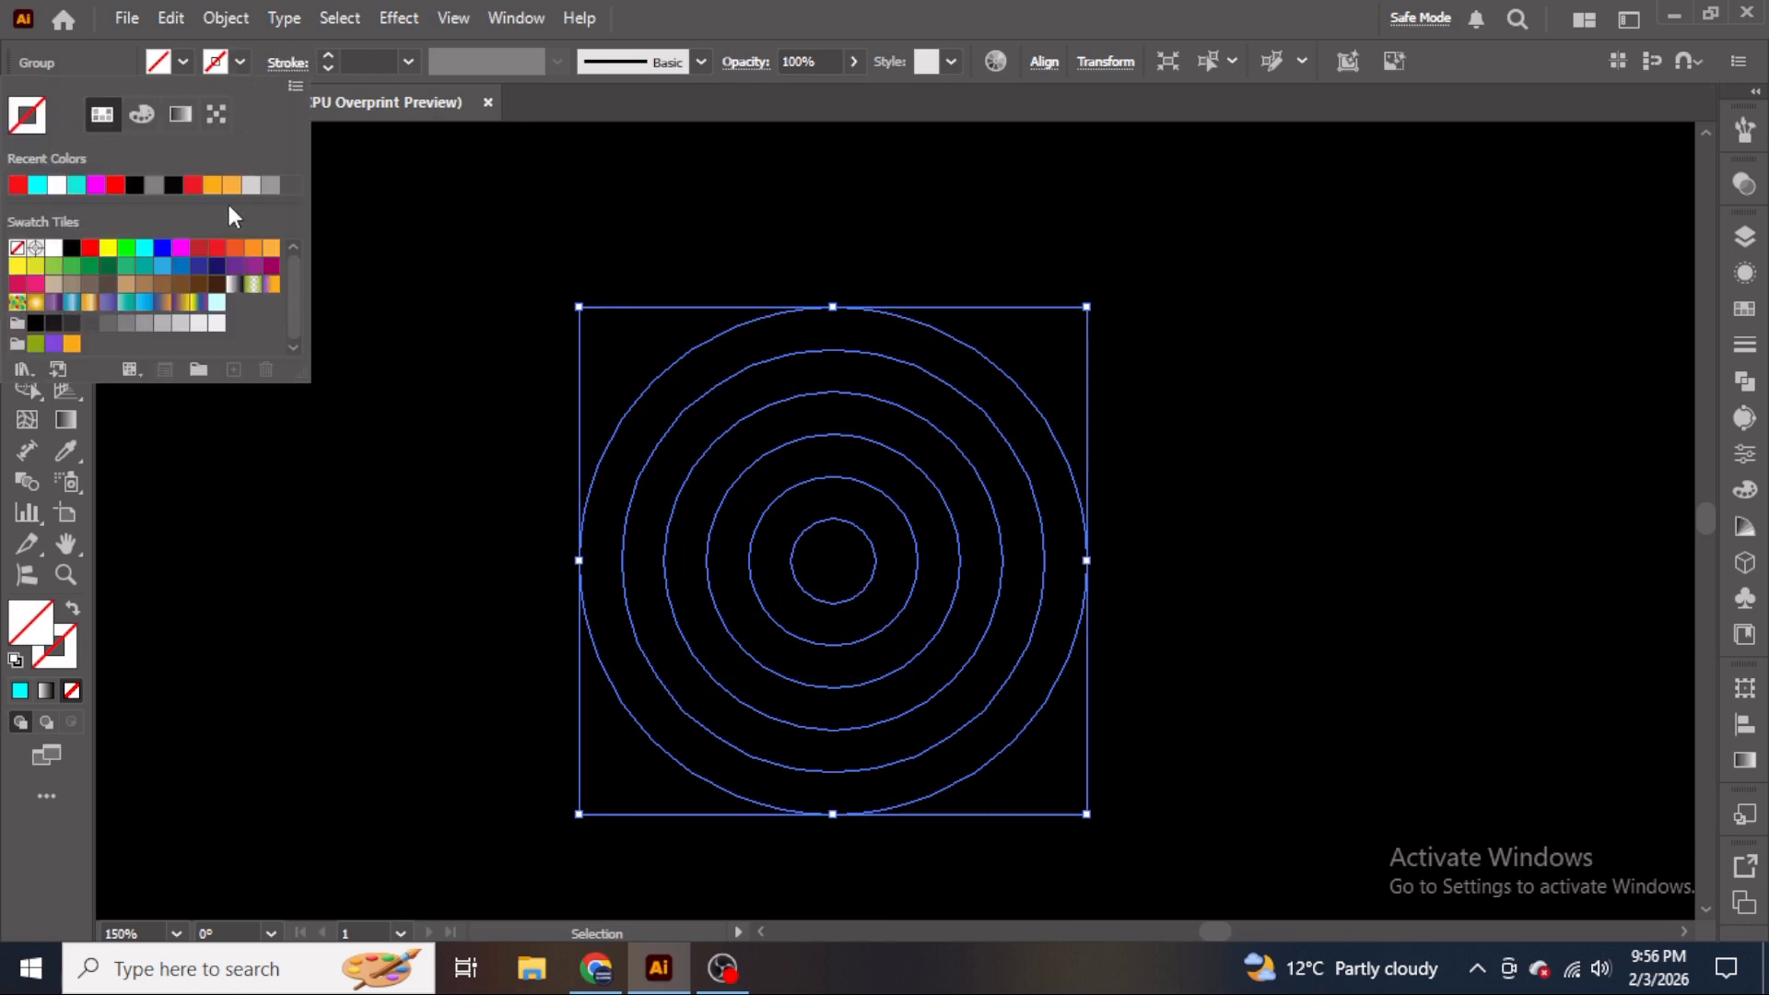
click(215, 191)
click(240, 61)
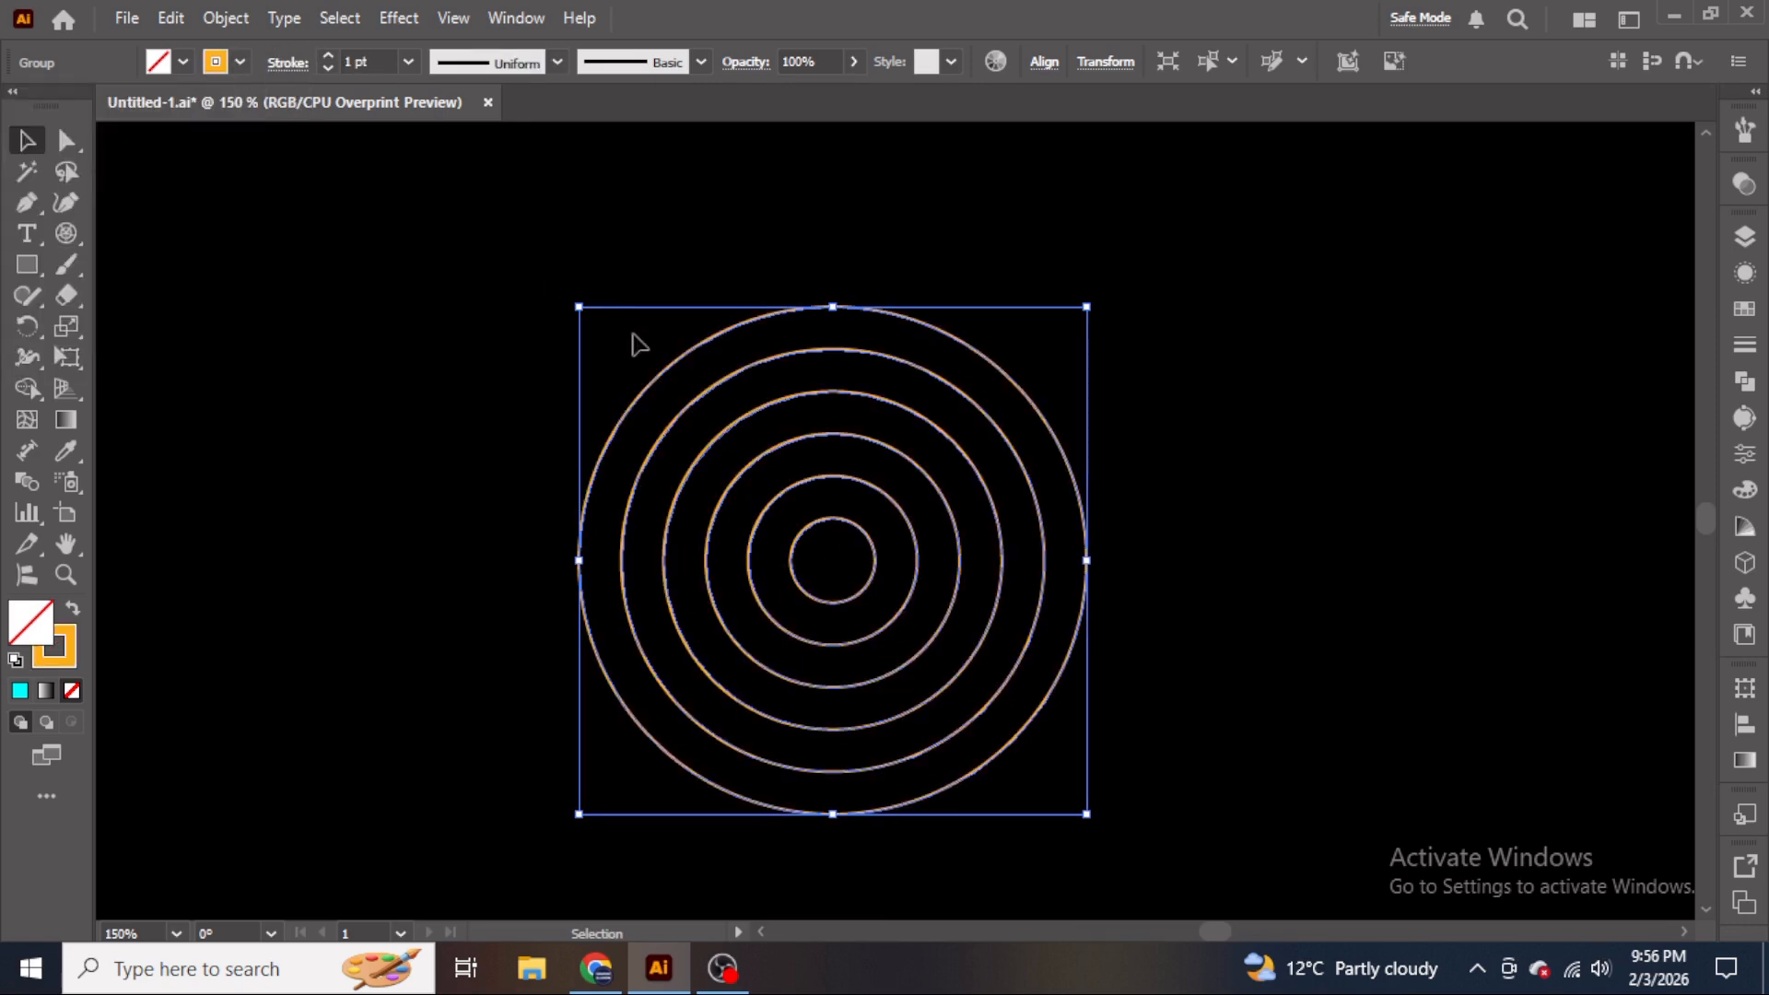
click(333, 53)
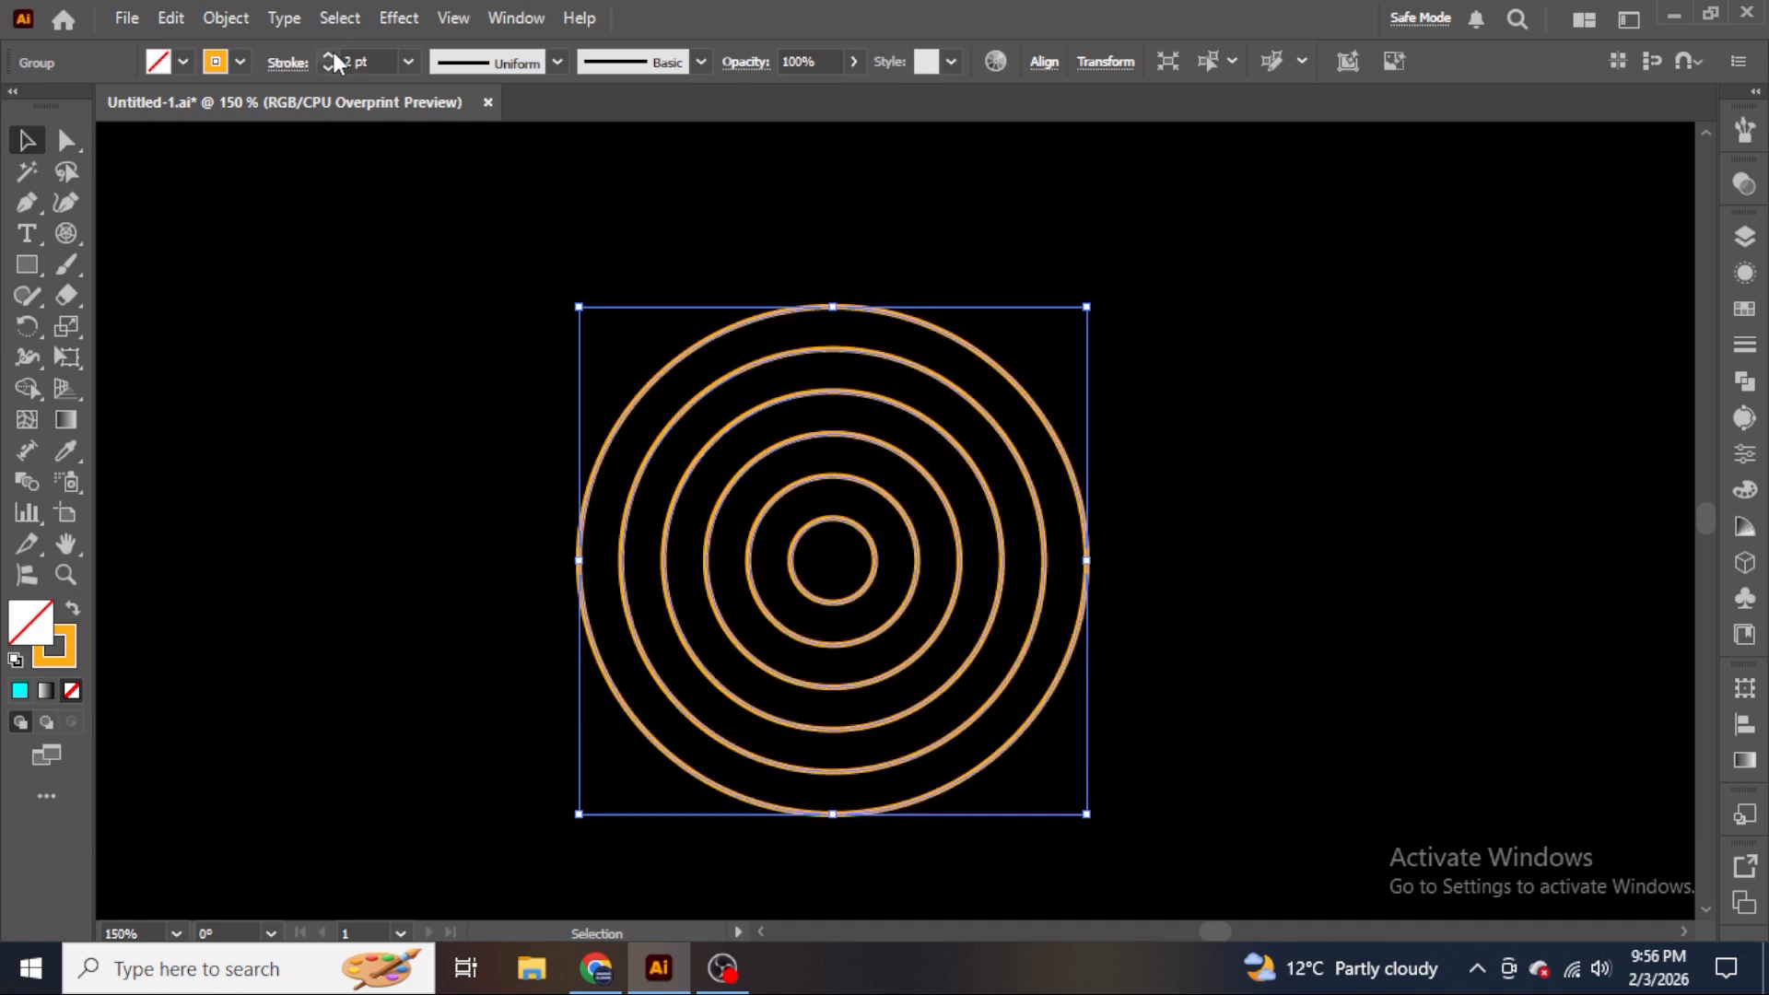
click(334, 52)
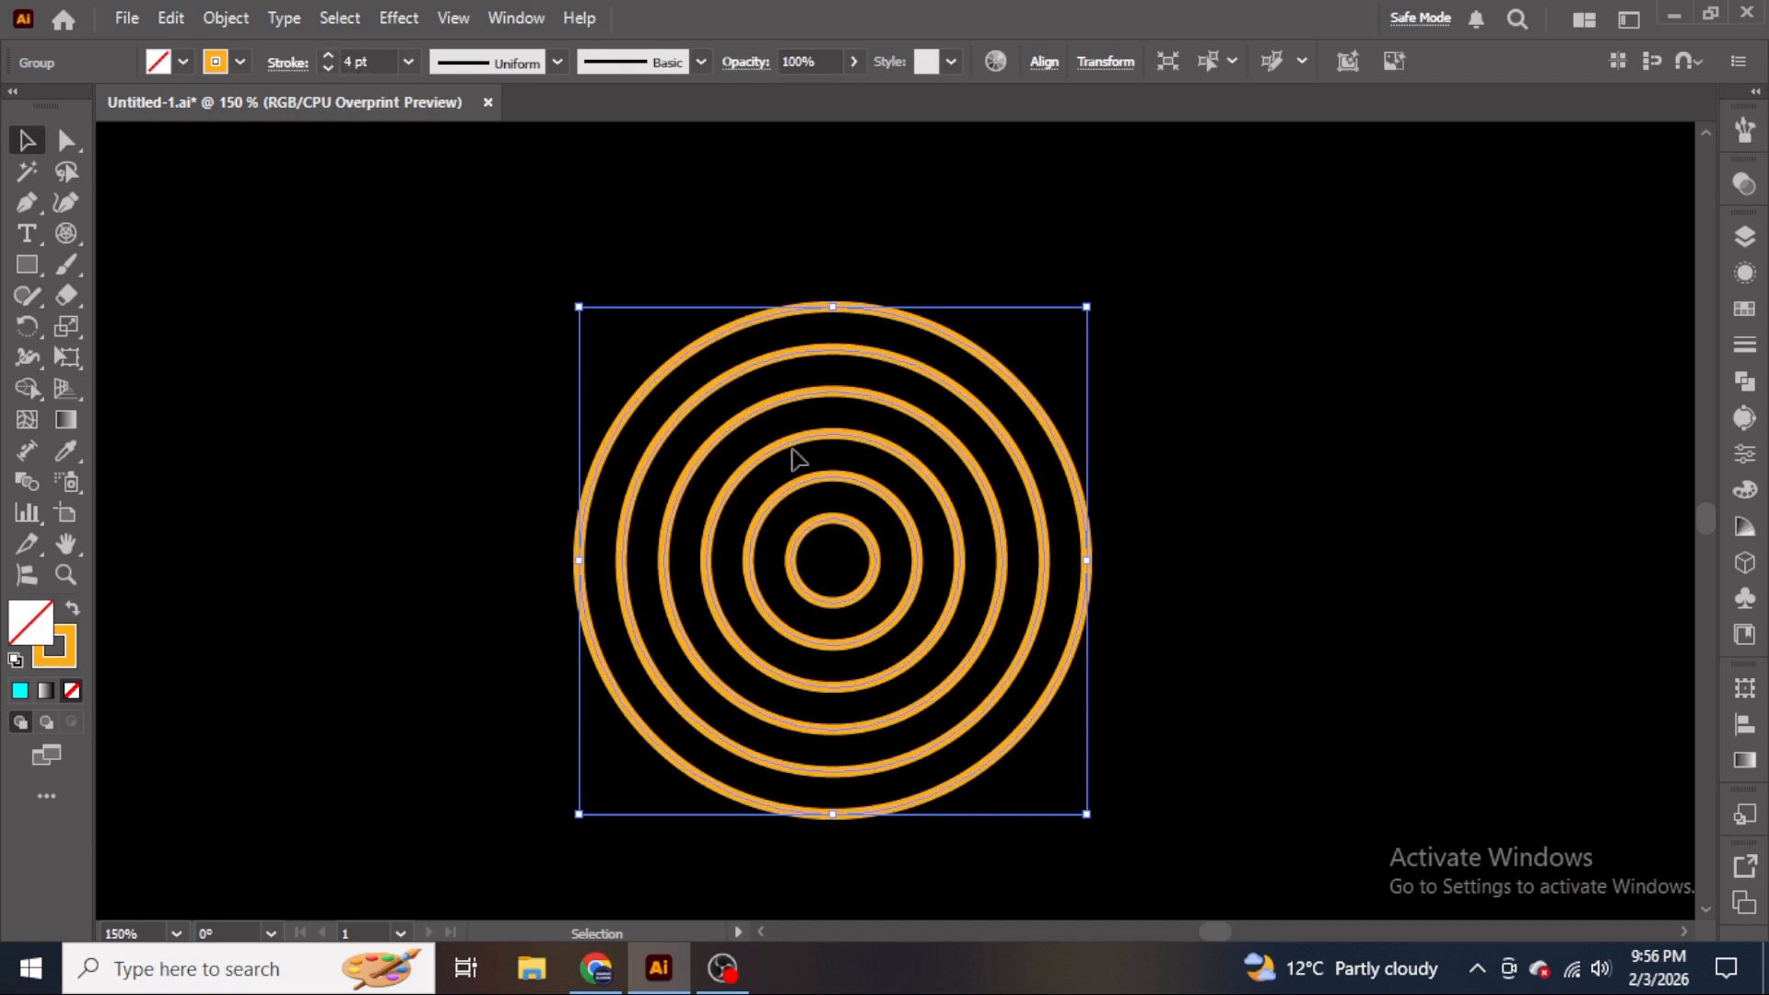
- Ungroup all the concentric circles into separate paths and clear the selection
click(247, 15)
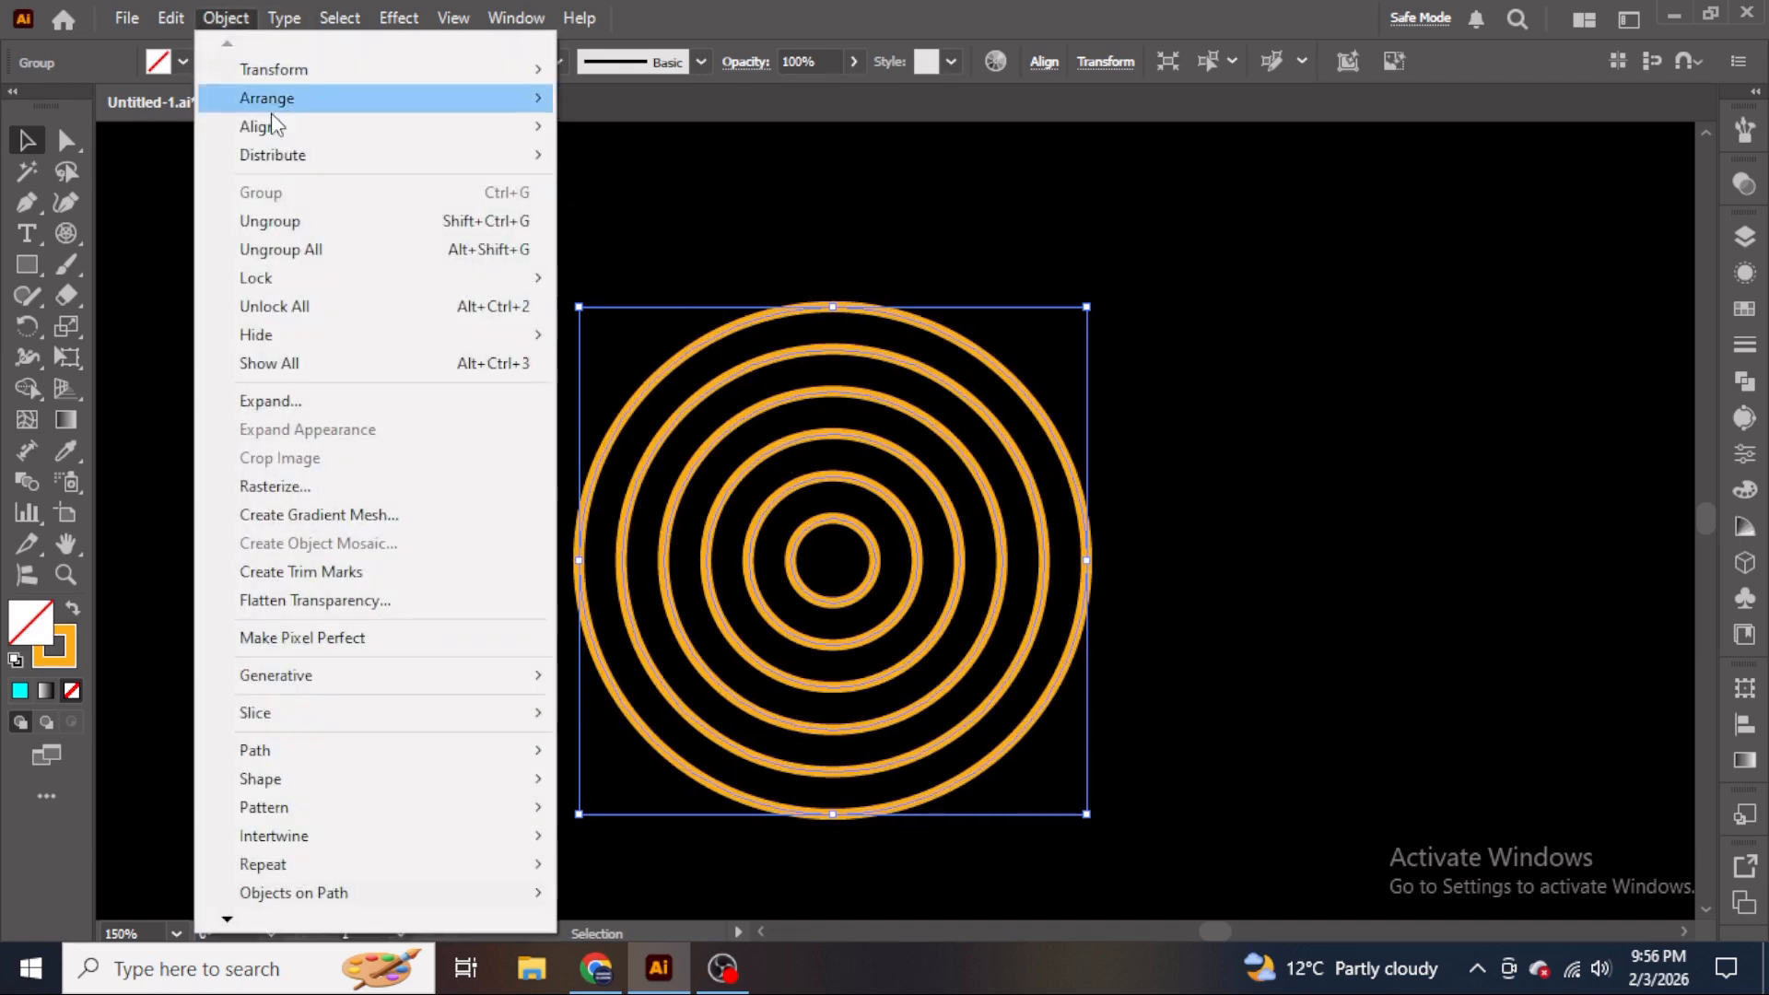
click(270, 246)
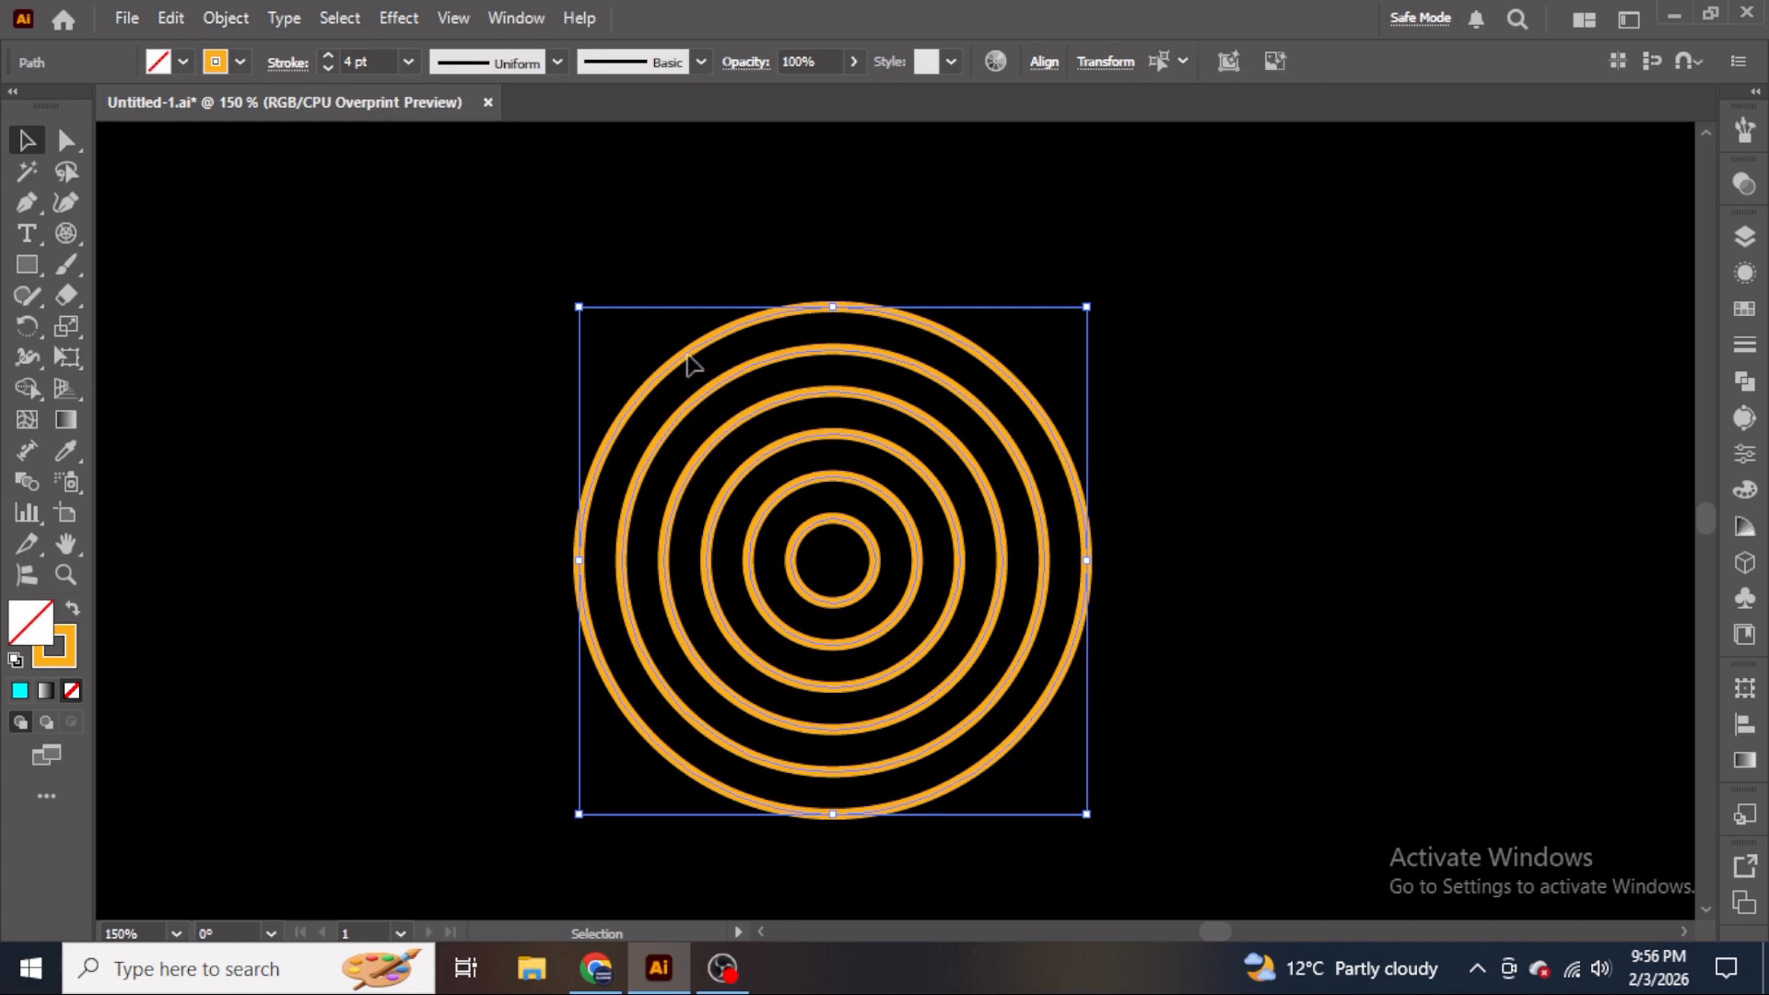
click(592, 291)
- Duplicate the outermost circle twice, placing one copy to the lower left and one to the lower right of the concentric circles
scroll(722, 383, down, 2)
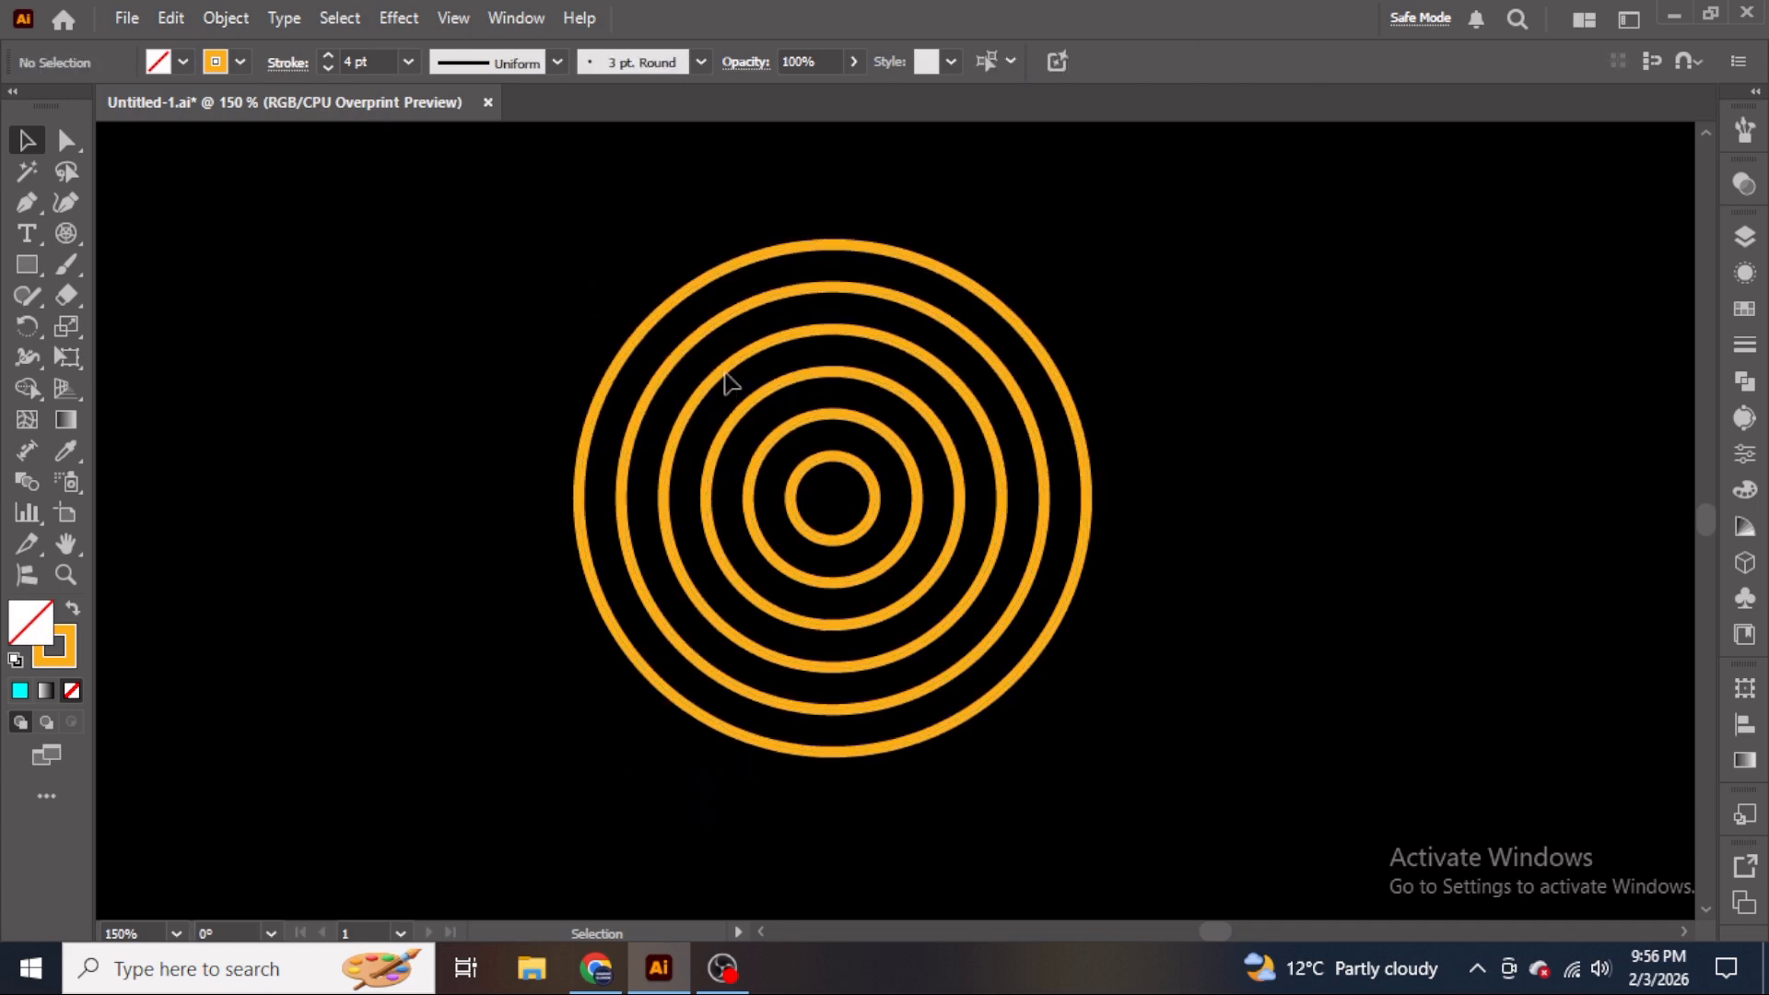
scroll(687, 341, down, 1)
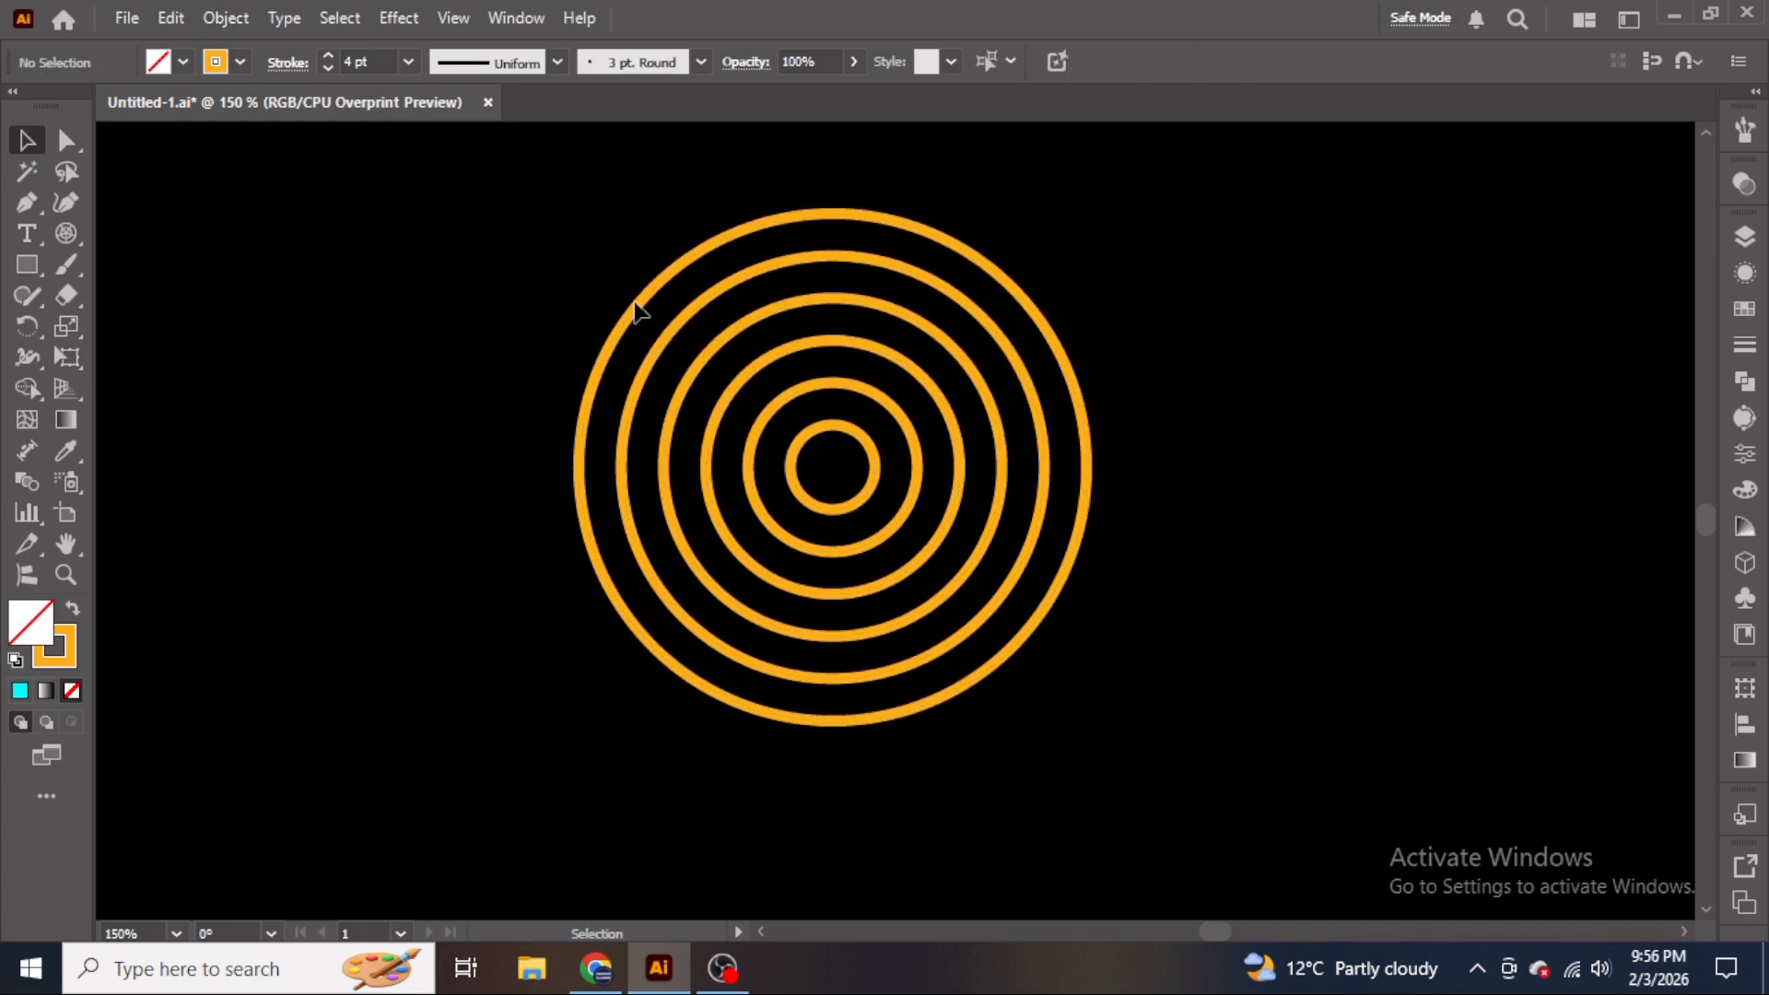
drag(616, 294, 634, 326)
click(635, 310)
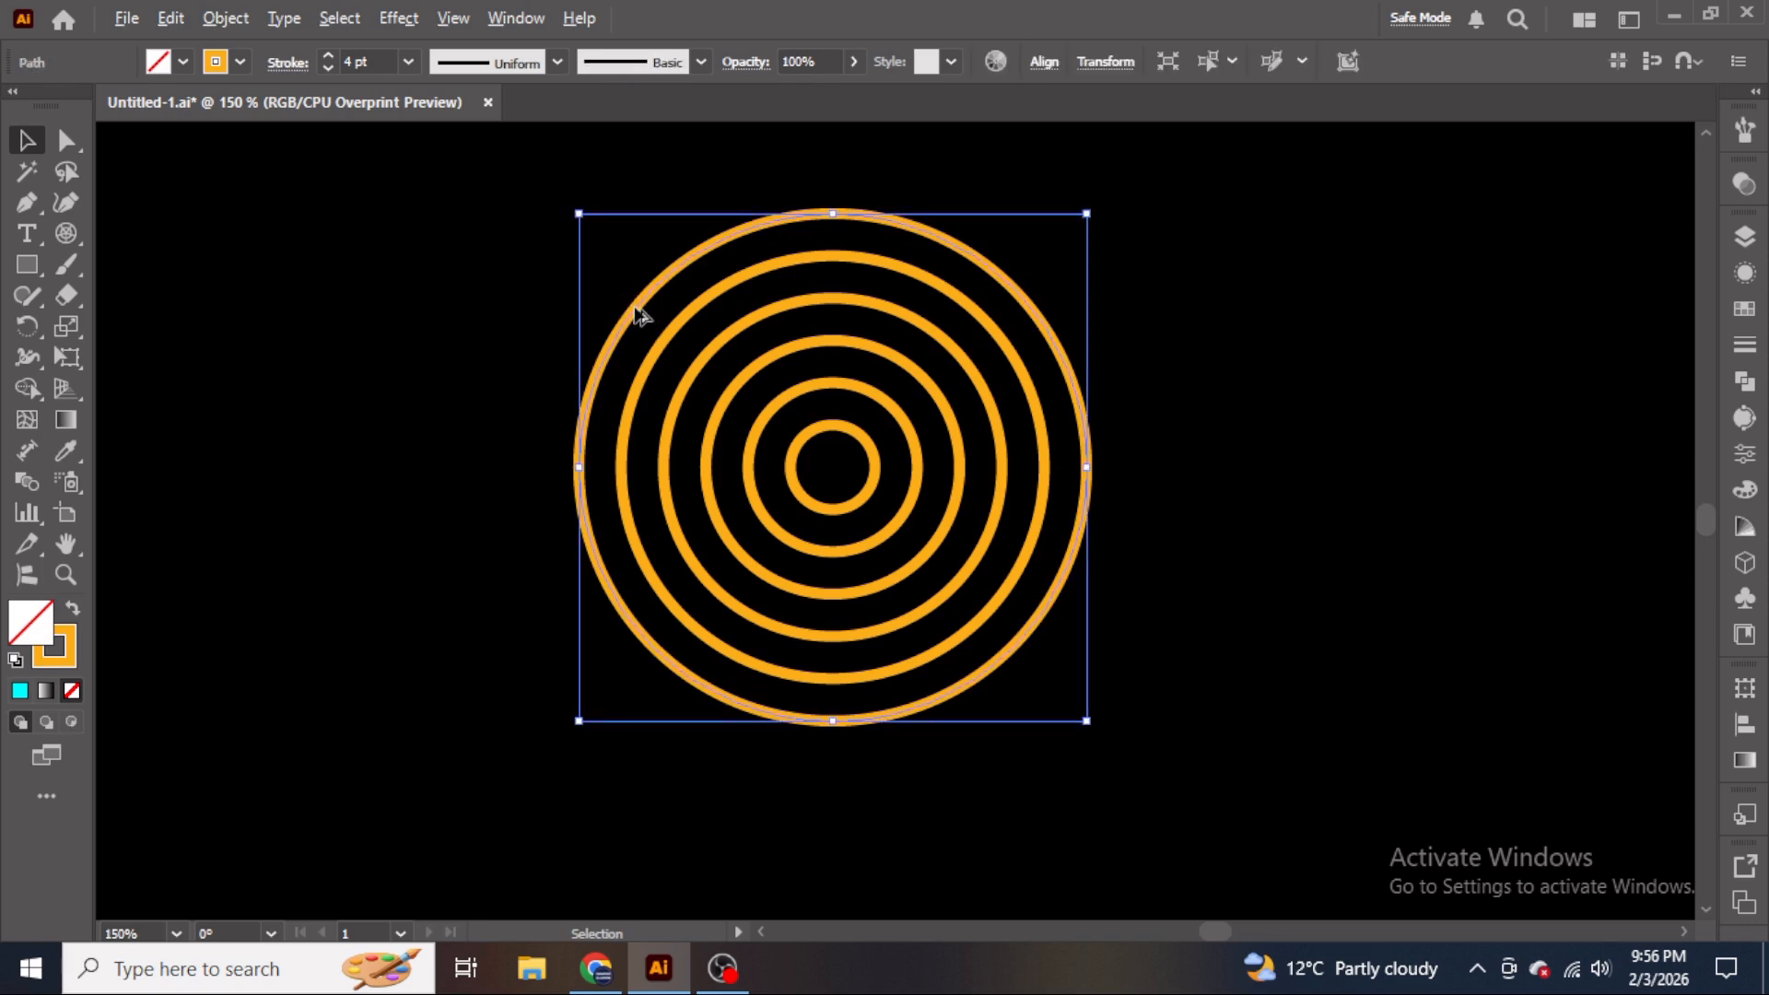
drag(632, 320, 826, 440)
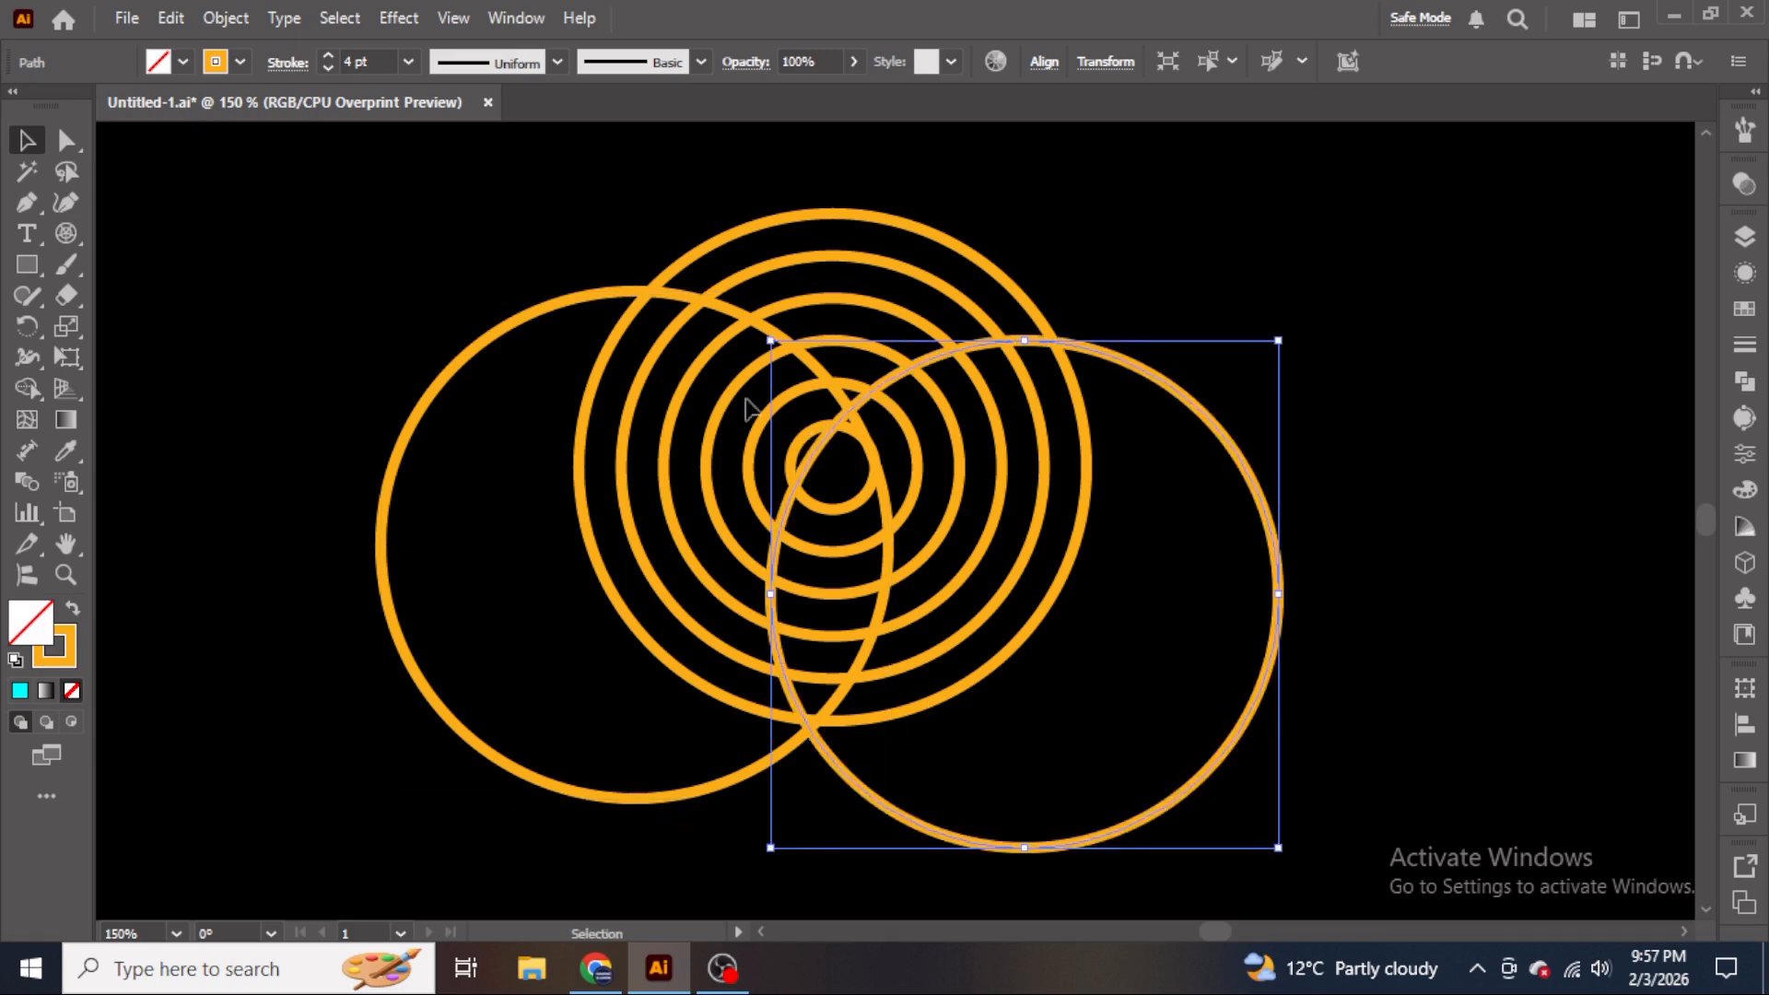
- Move the left circle copy down level with the right one and nudge it sideways so both cross at the rings' centre axis
click(553, 318)
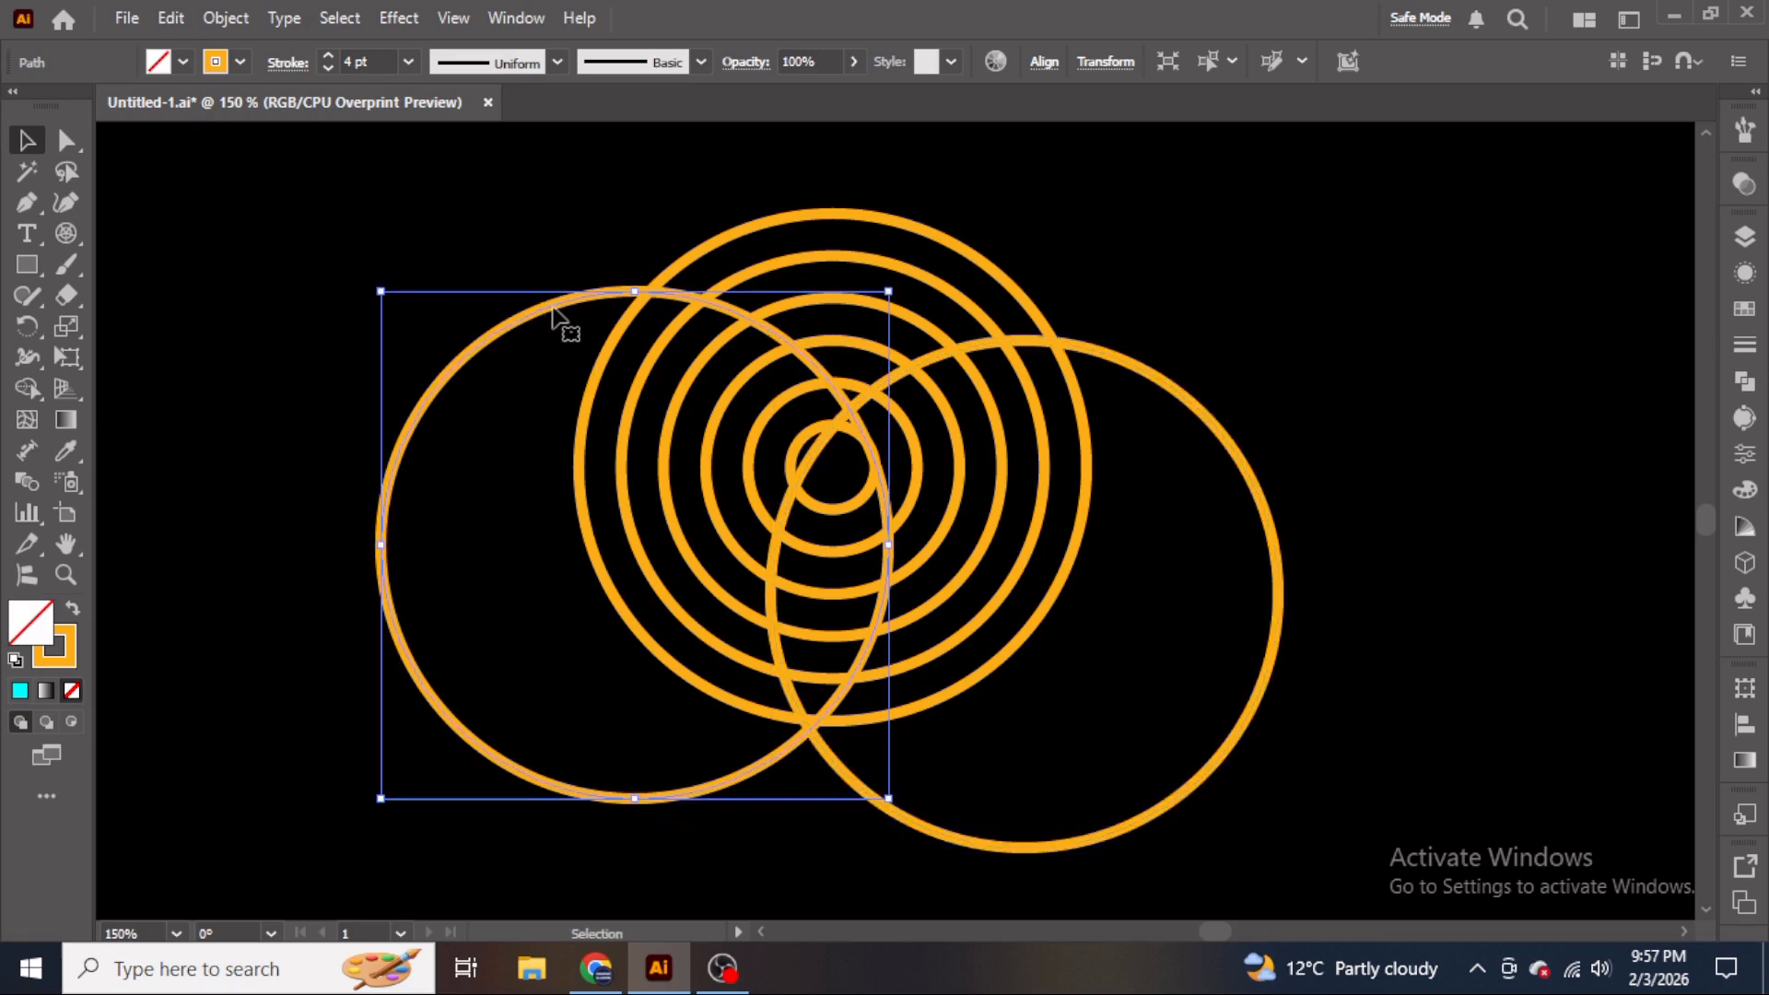
drag(552, 310, 558, 354)
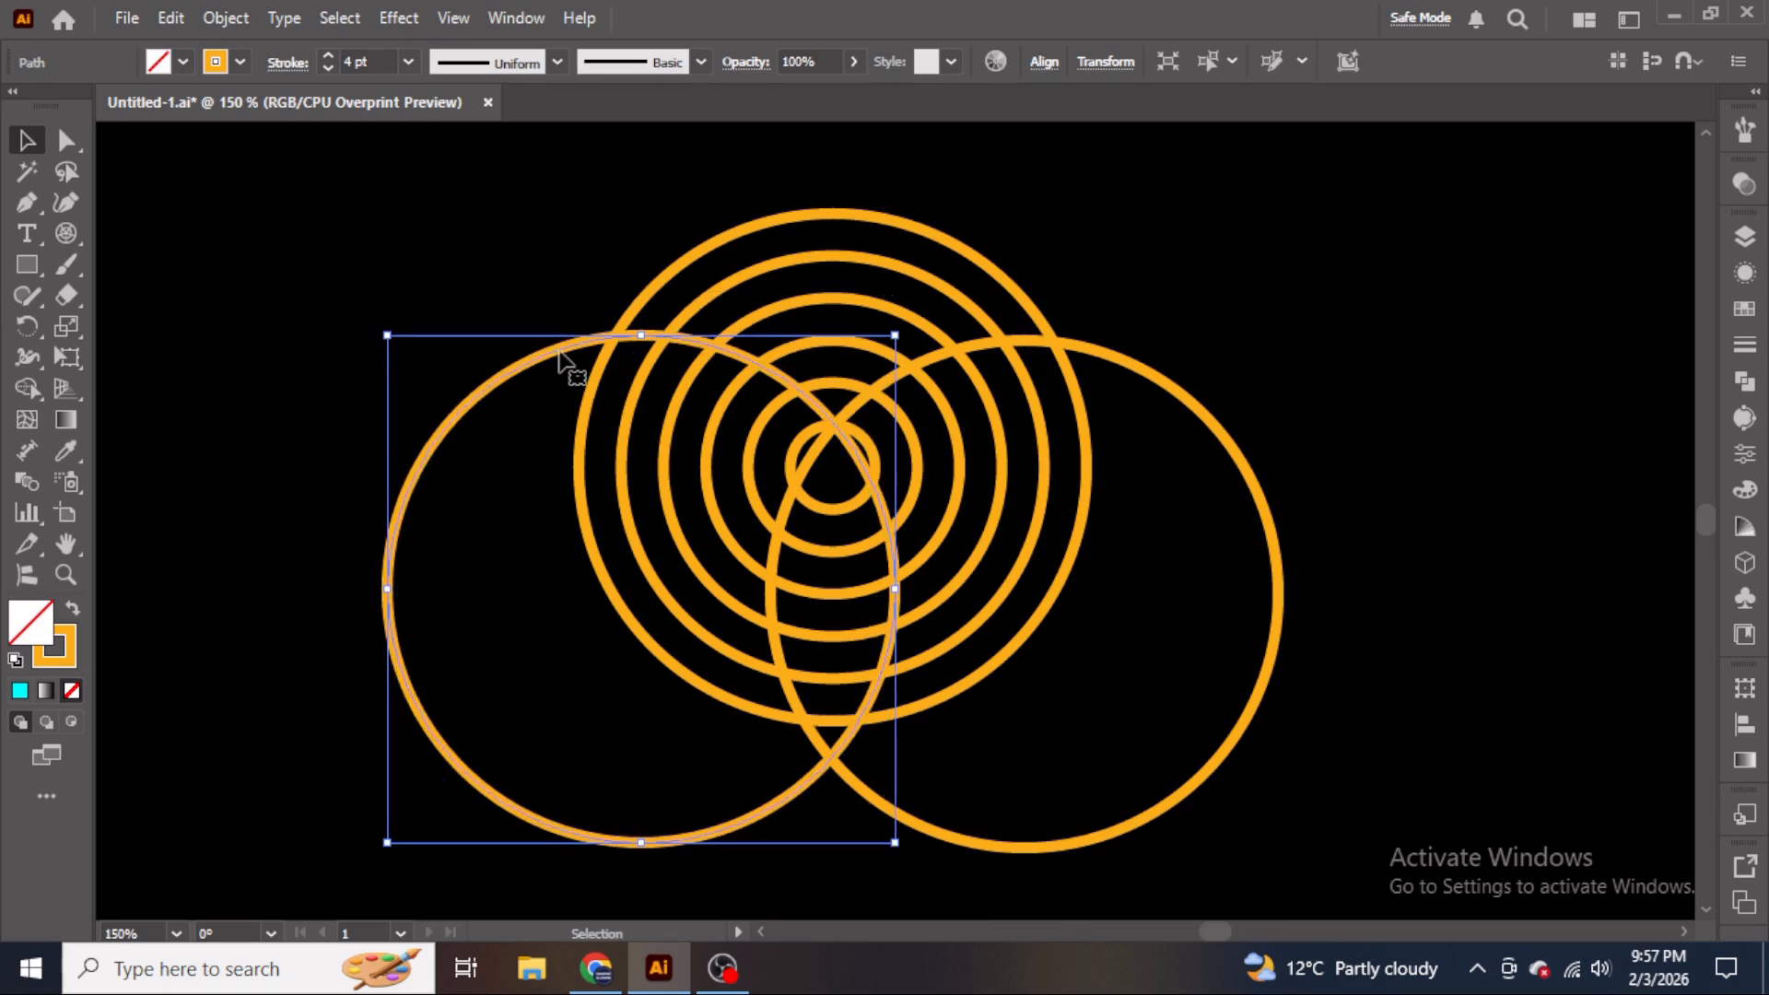
key(Left)
key(Left)
key(Left)
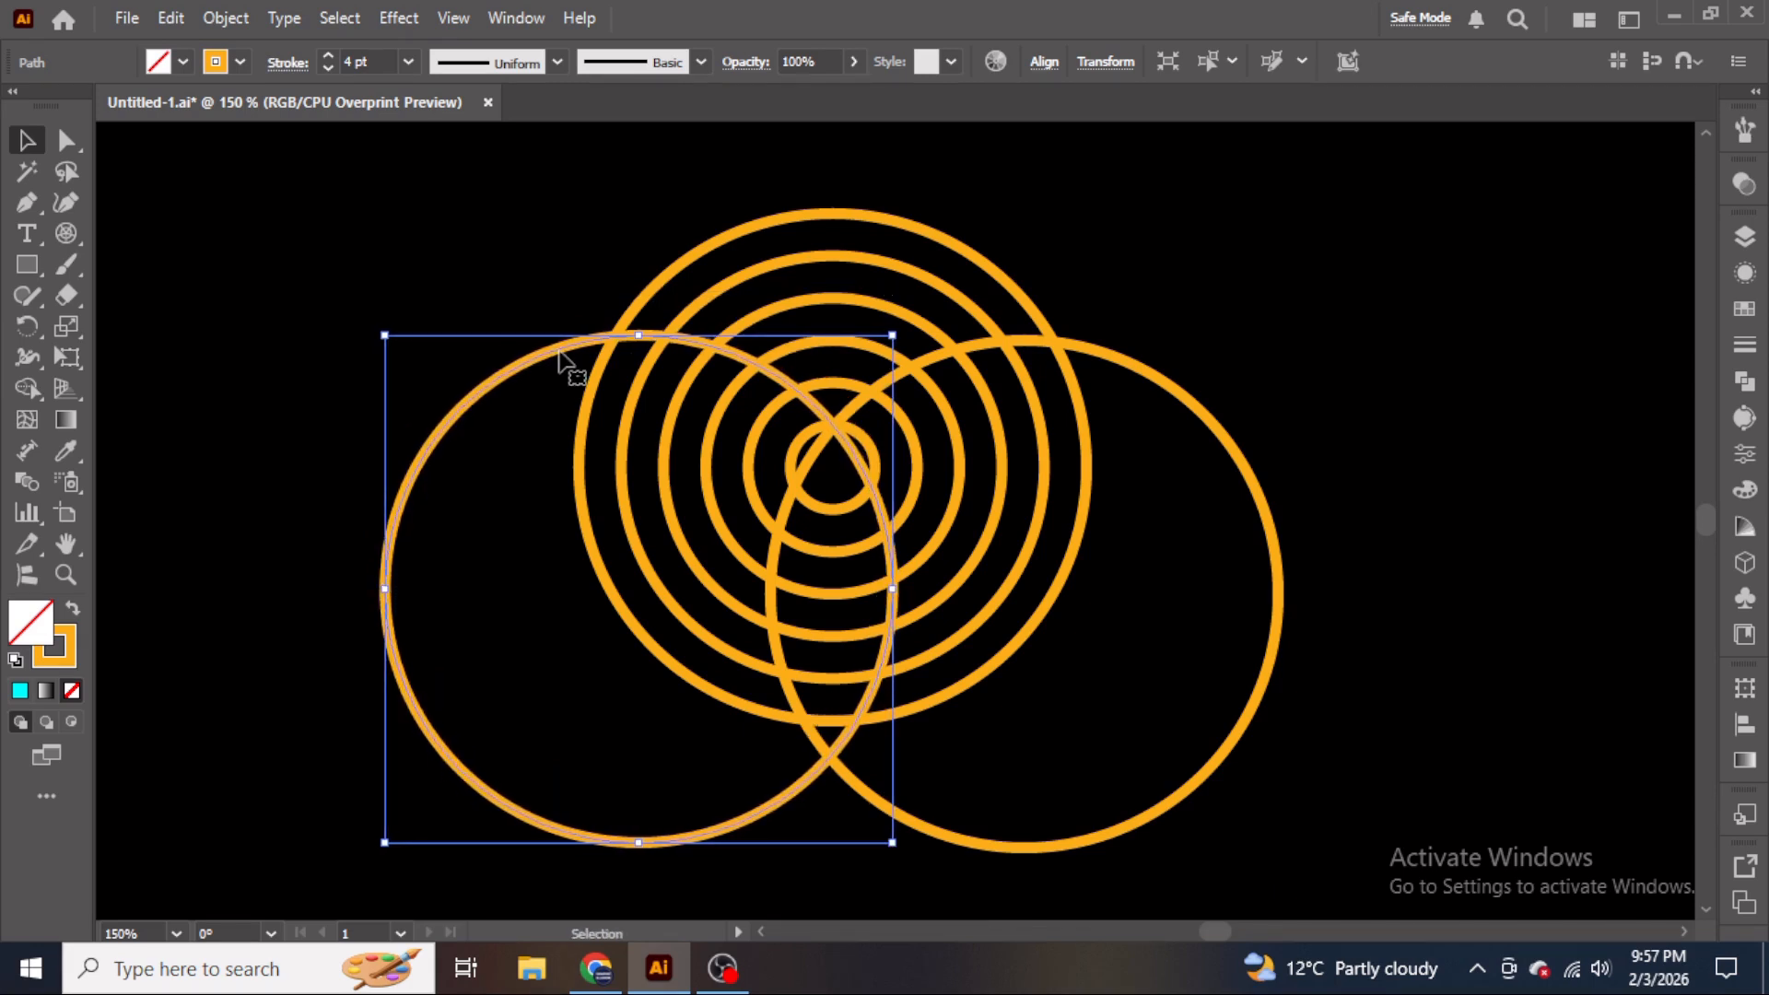
key(Left)
key(Left)
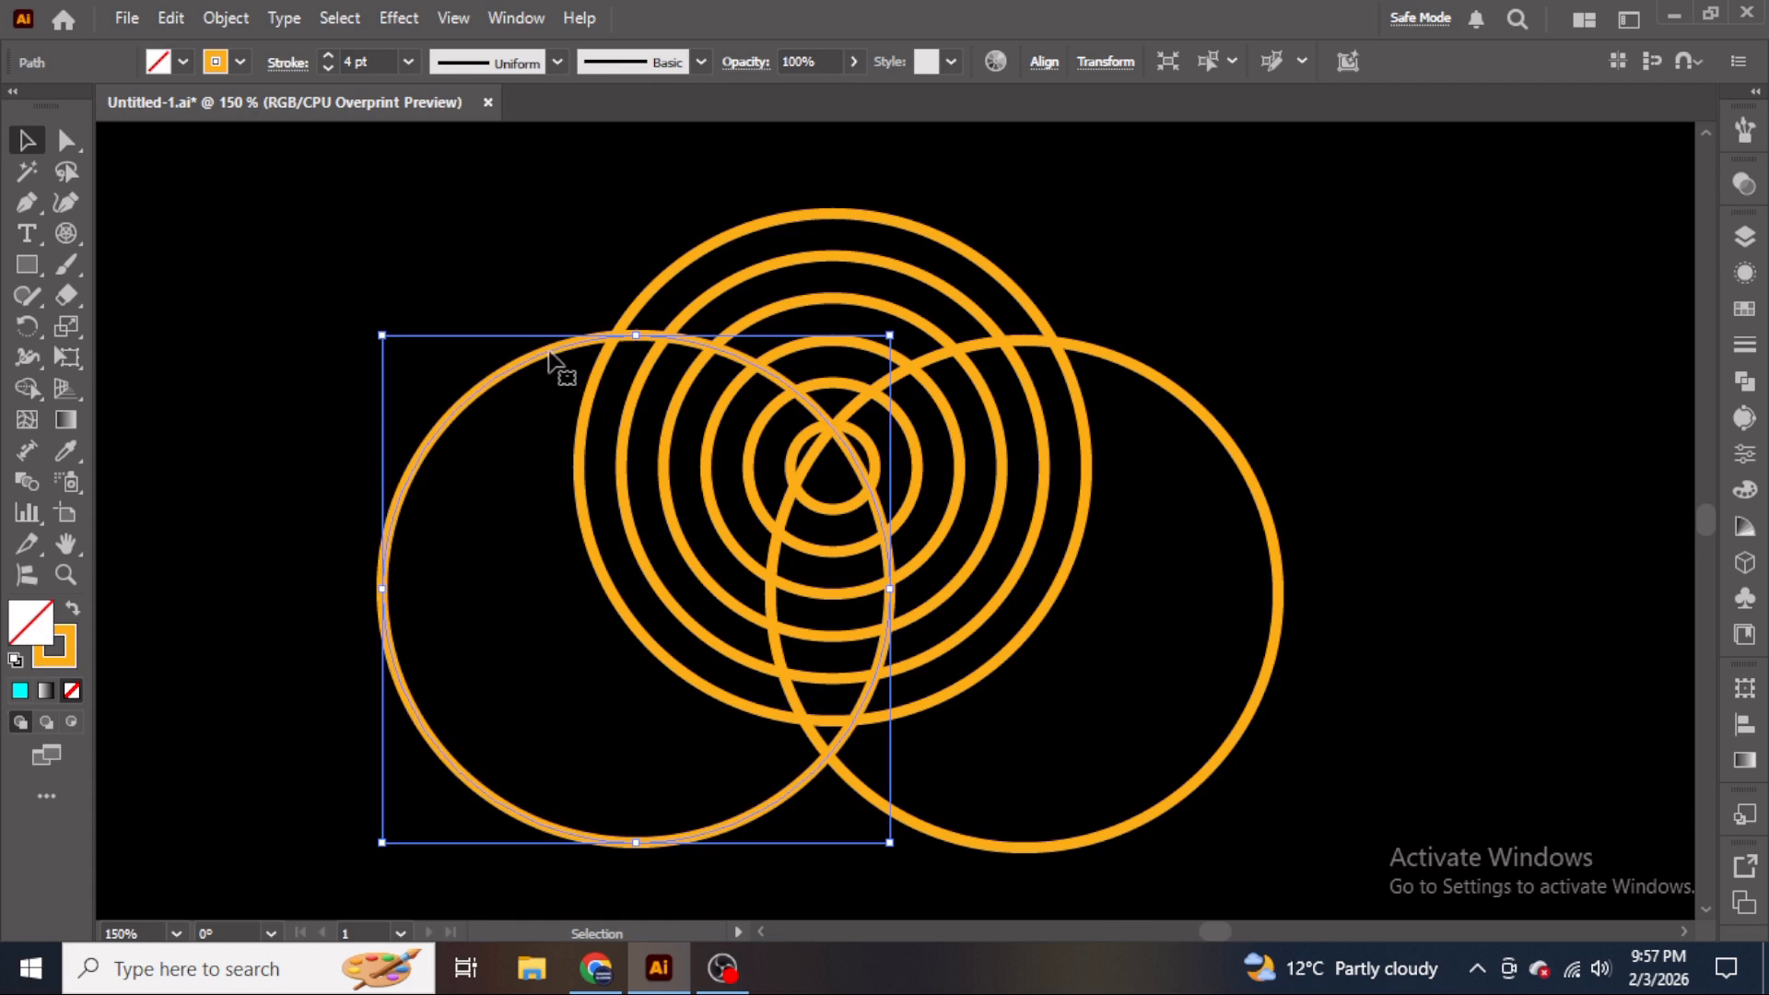
key(Right)
key(Right)
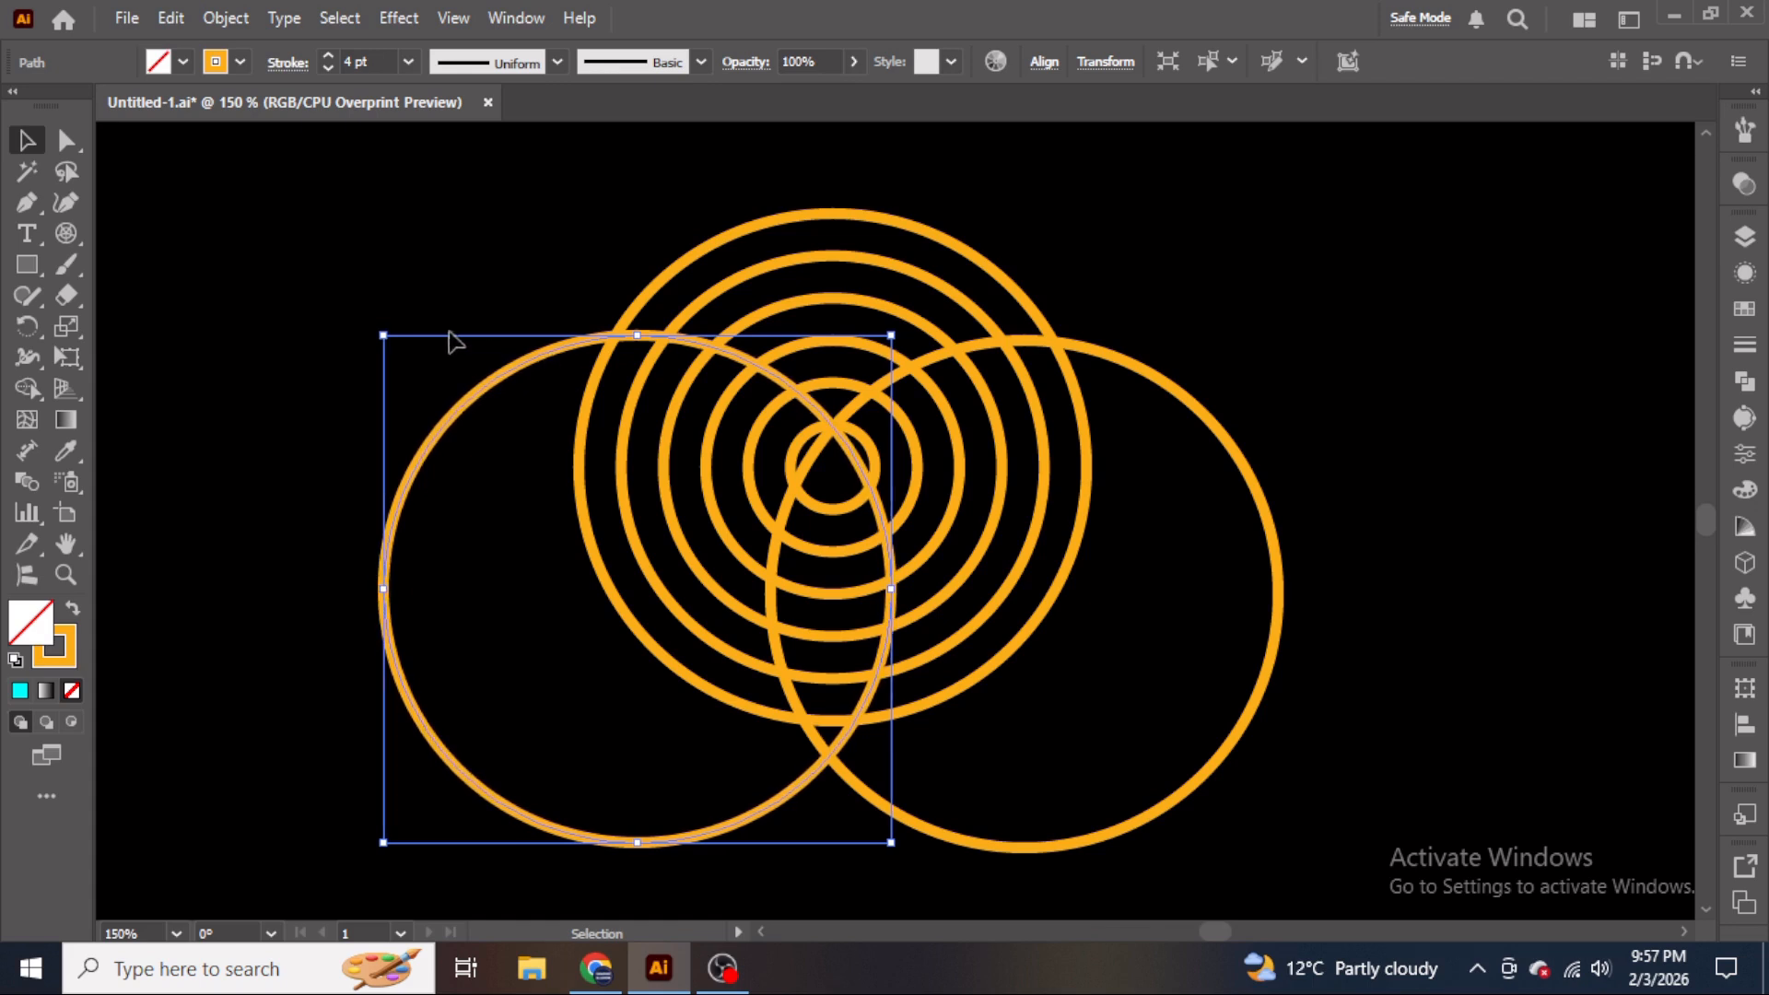
double_click(1130, 362)
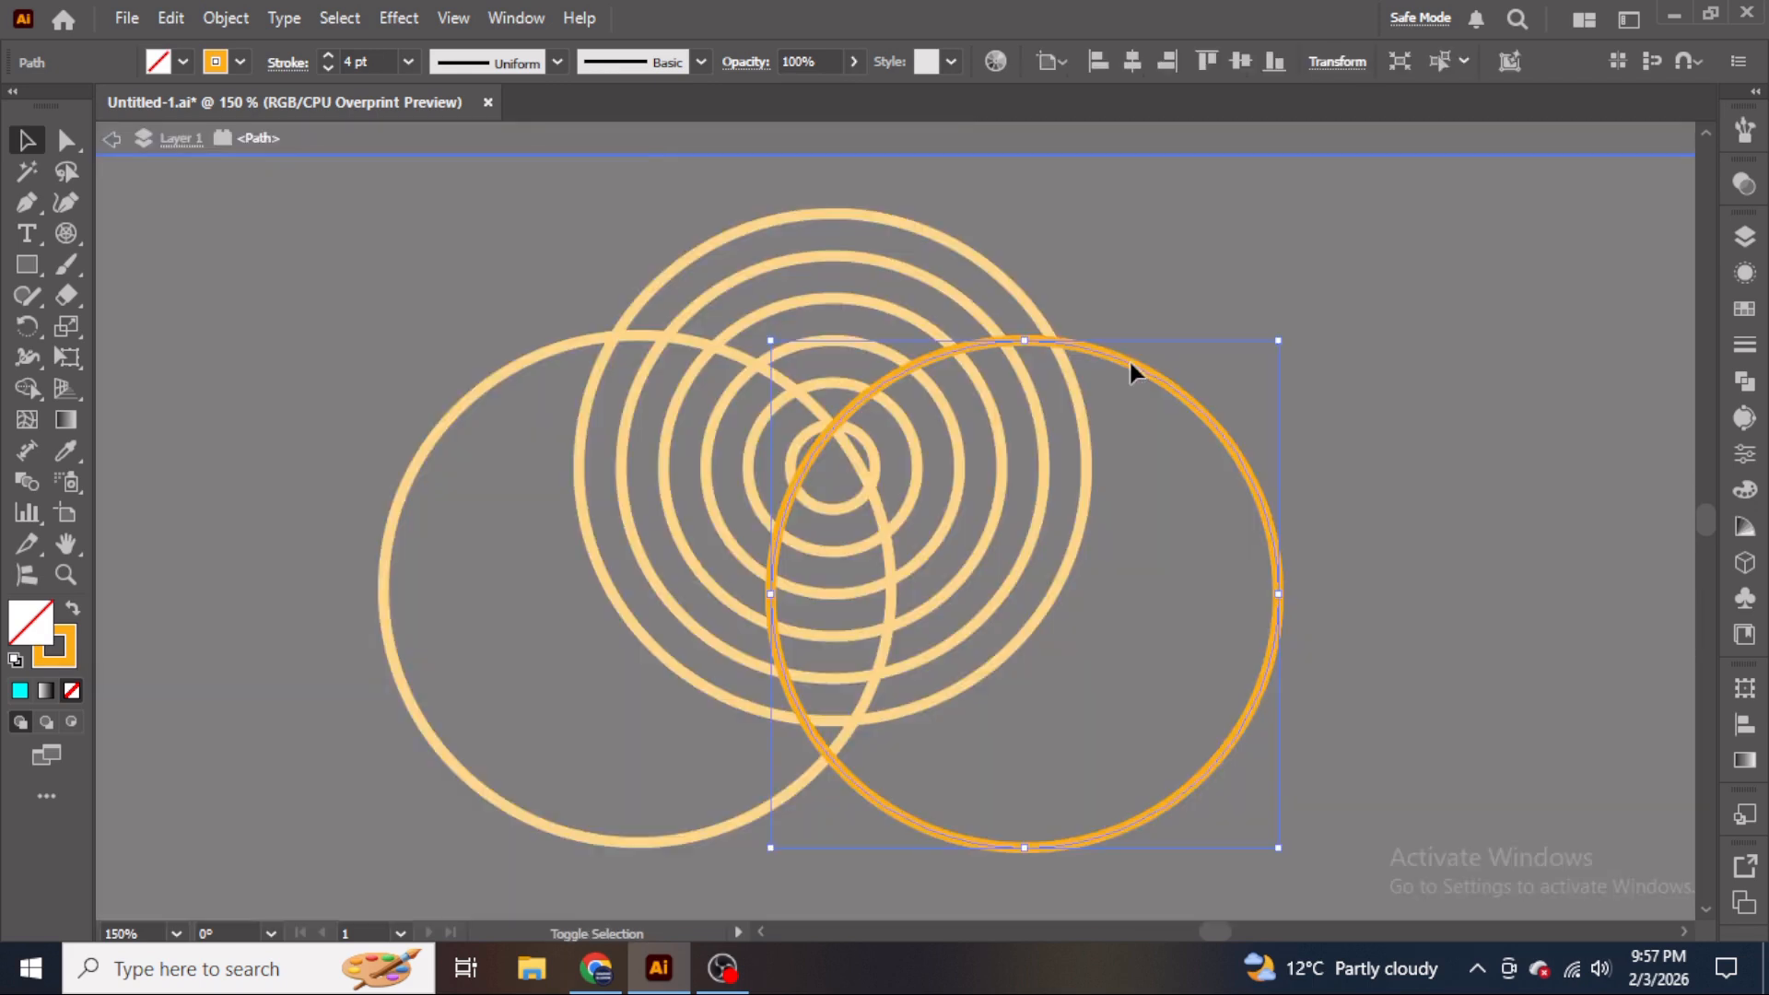
click(113, 139)
- Merge the areas of the two large side circles and their overlap into one shape with the Shape Builder tool
drag(386, 210, 1373, 600)
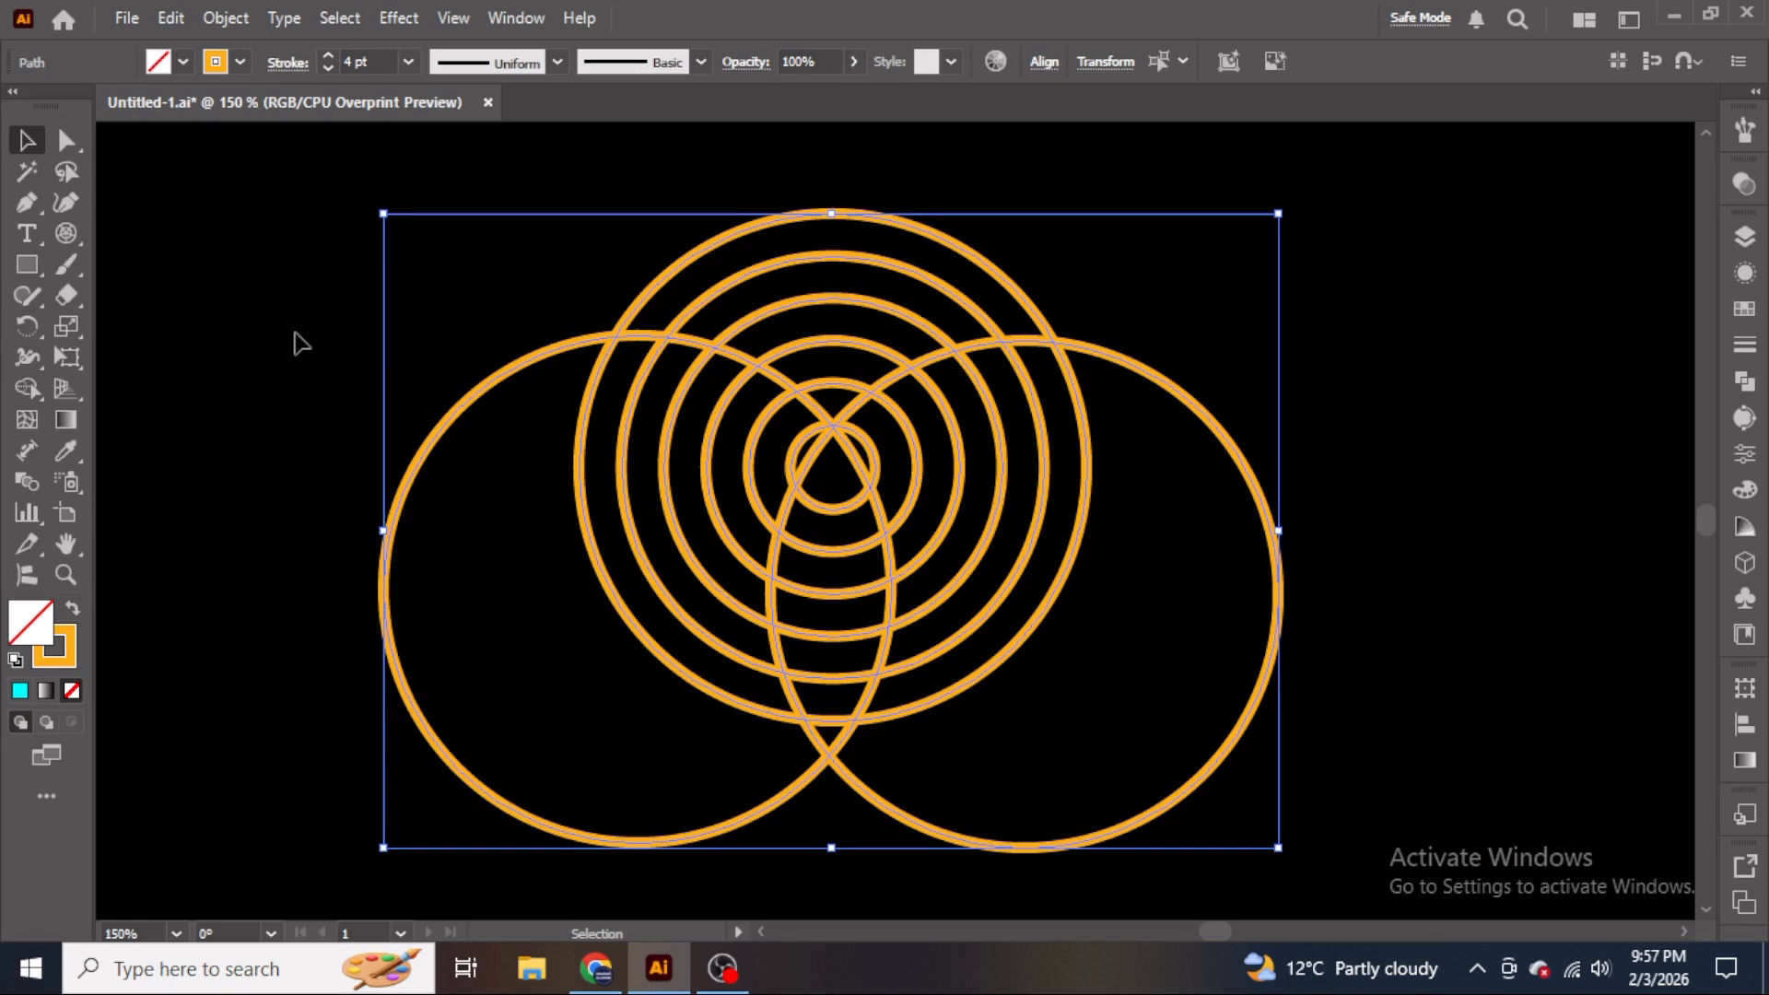
click(28, 388)
mouse_move(513, 434)
mouse_down()
mouse_move(747, 446)
mouse_move(816, 471)
mouse_move(990, 428)
mouse_move(1140, 473)
mouse_move(1174, 596)
mouse_up()
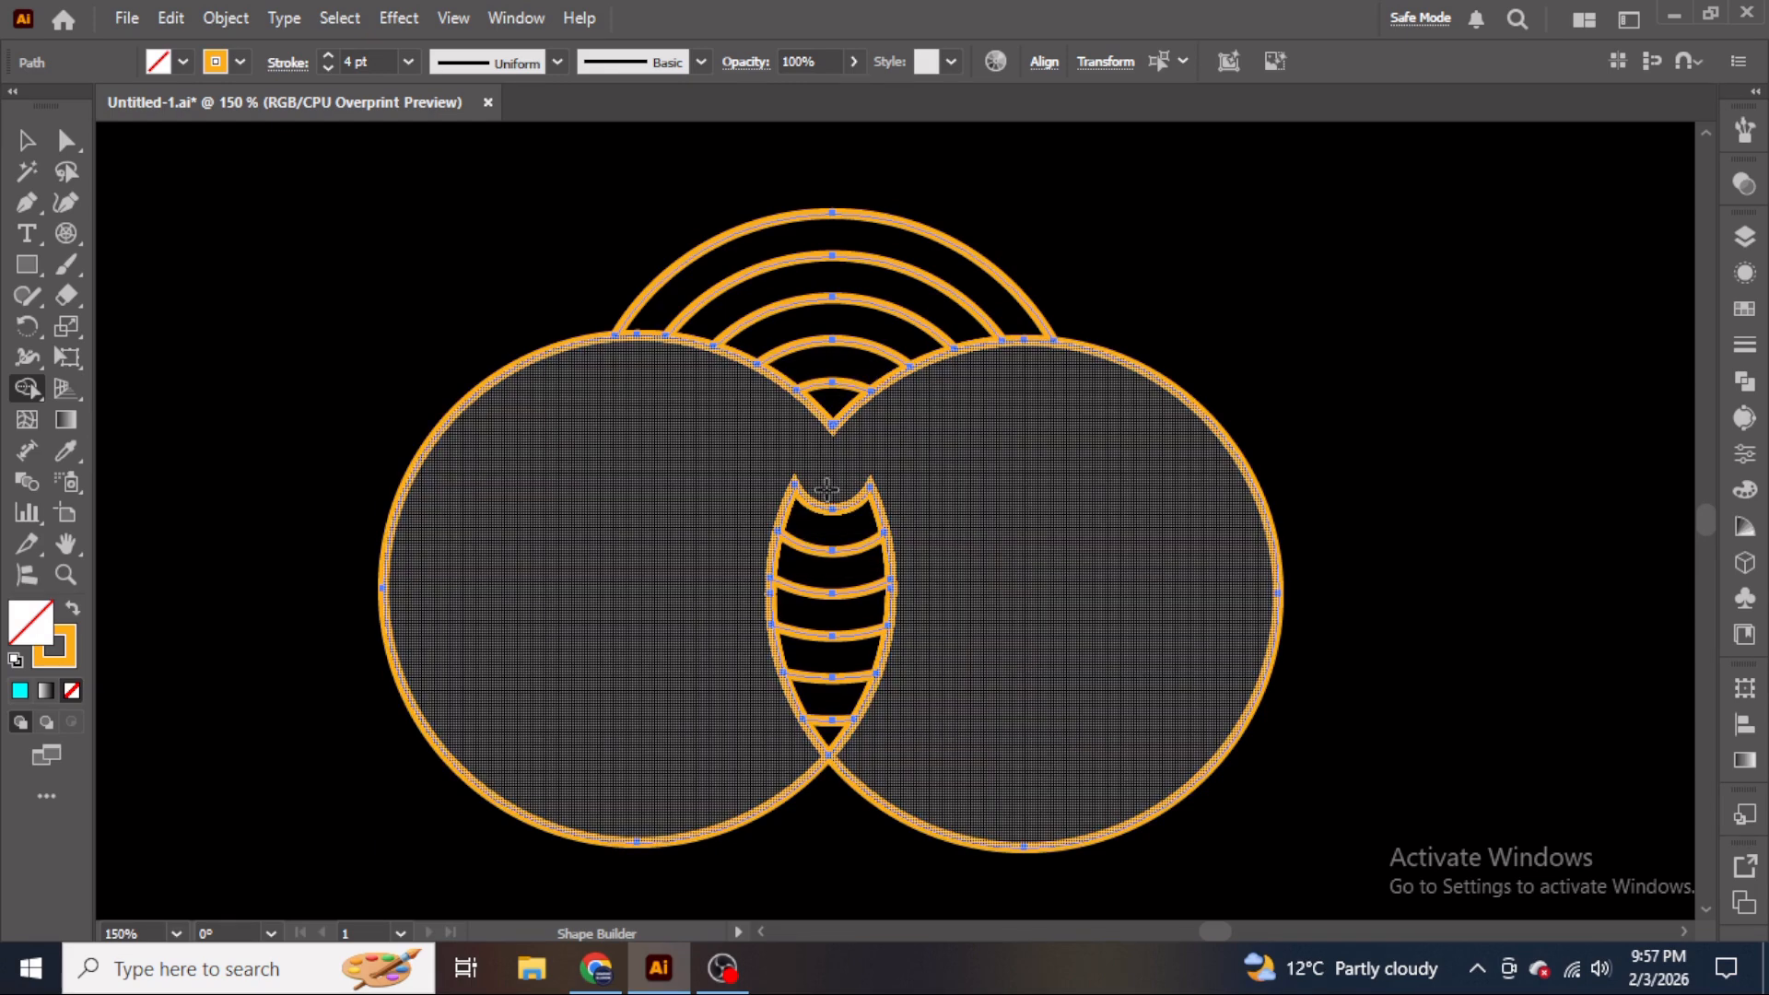
drag(826, 489, 834, 739)
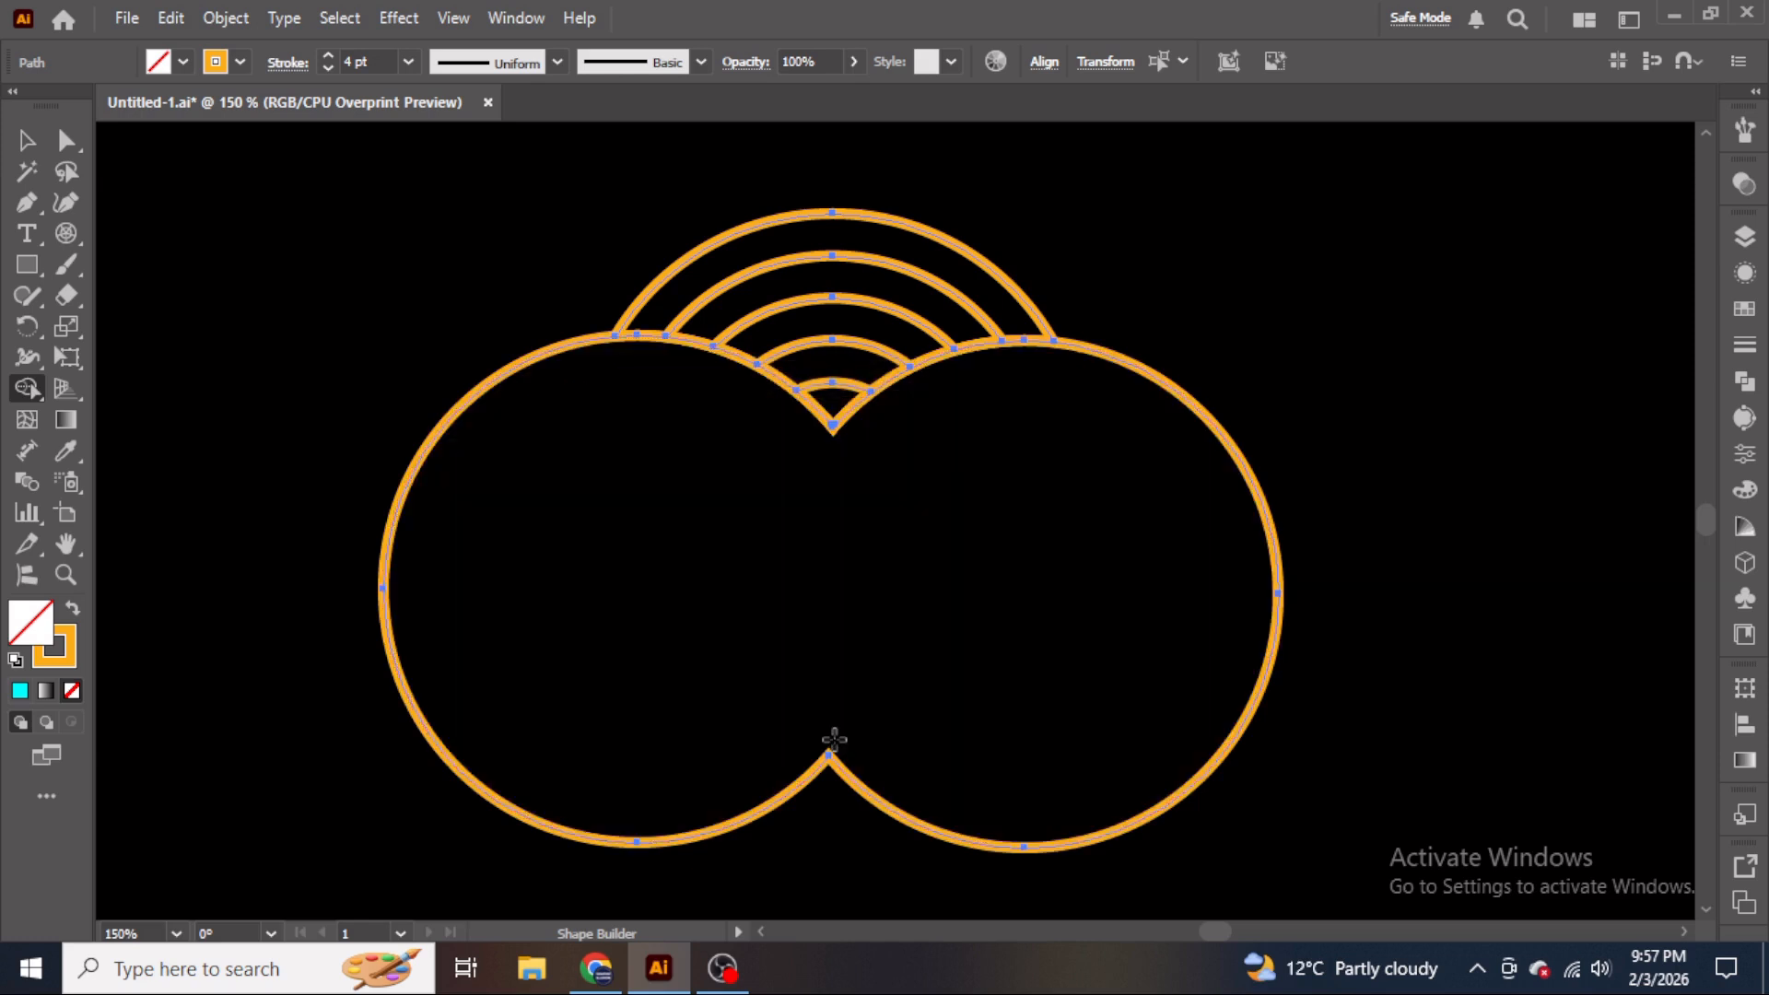
- Delete the merged double-circle shape, keeping only the fan of arcs above it
click(26, 140)
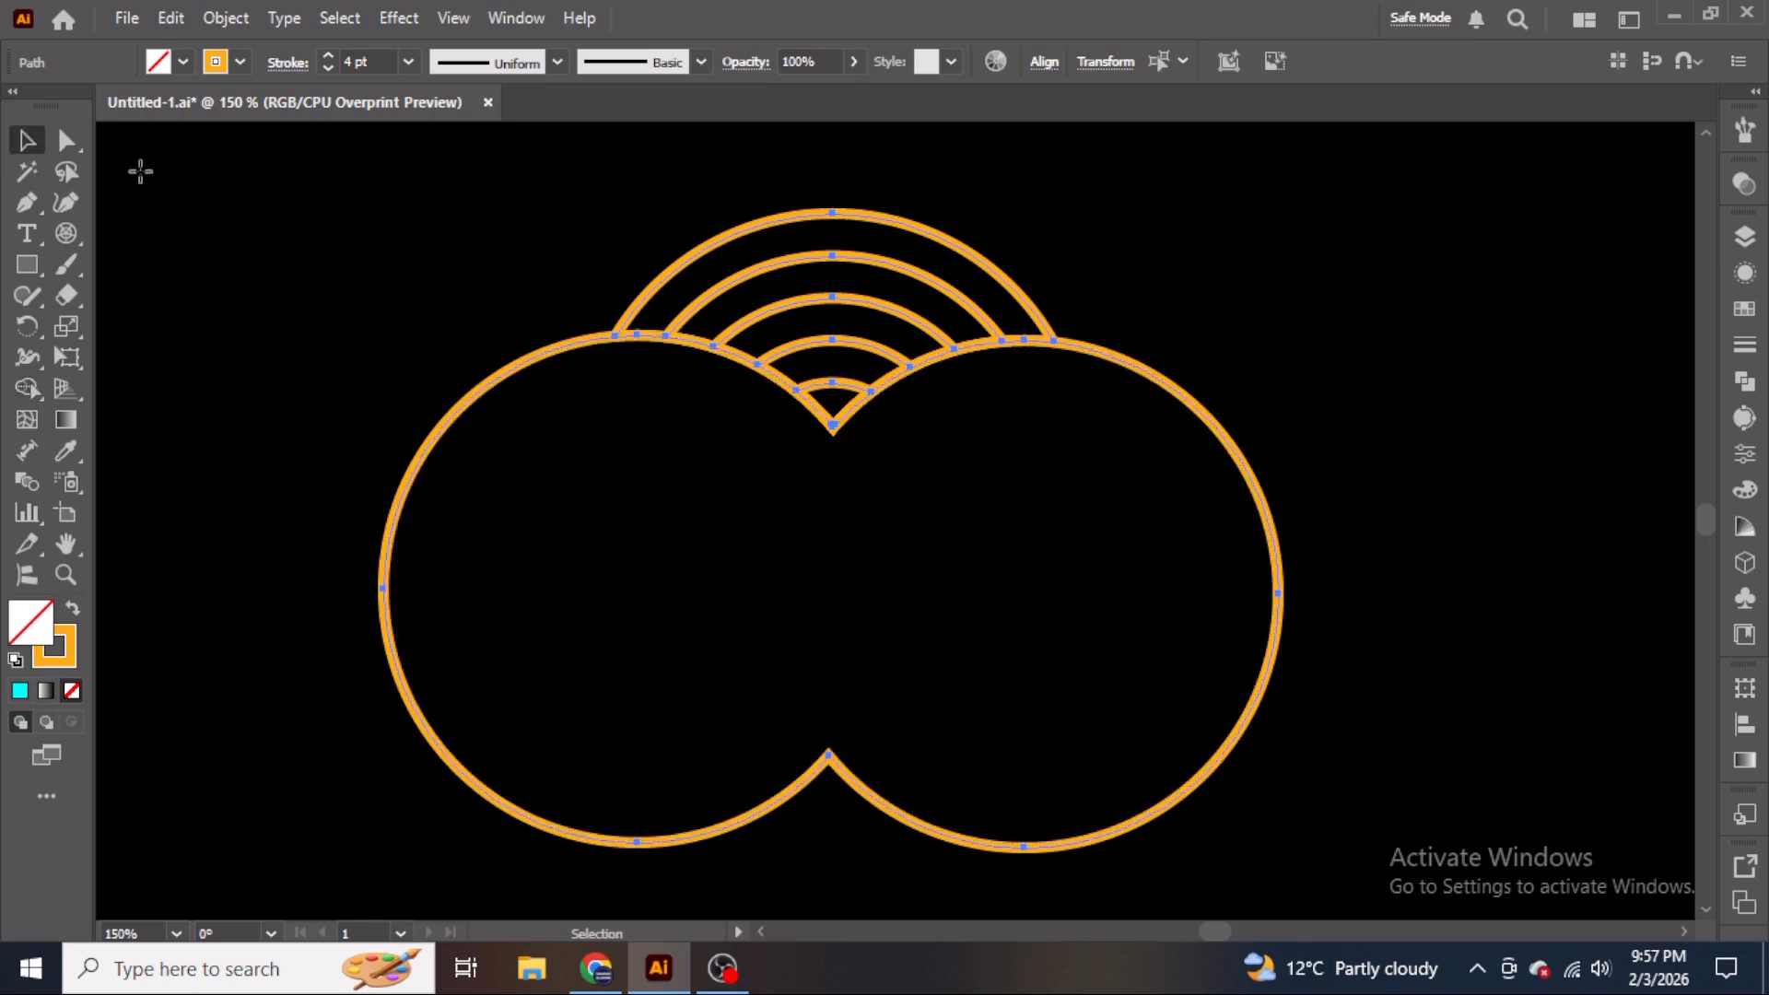
key(Return)
click(1601, 772)
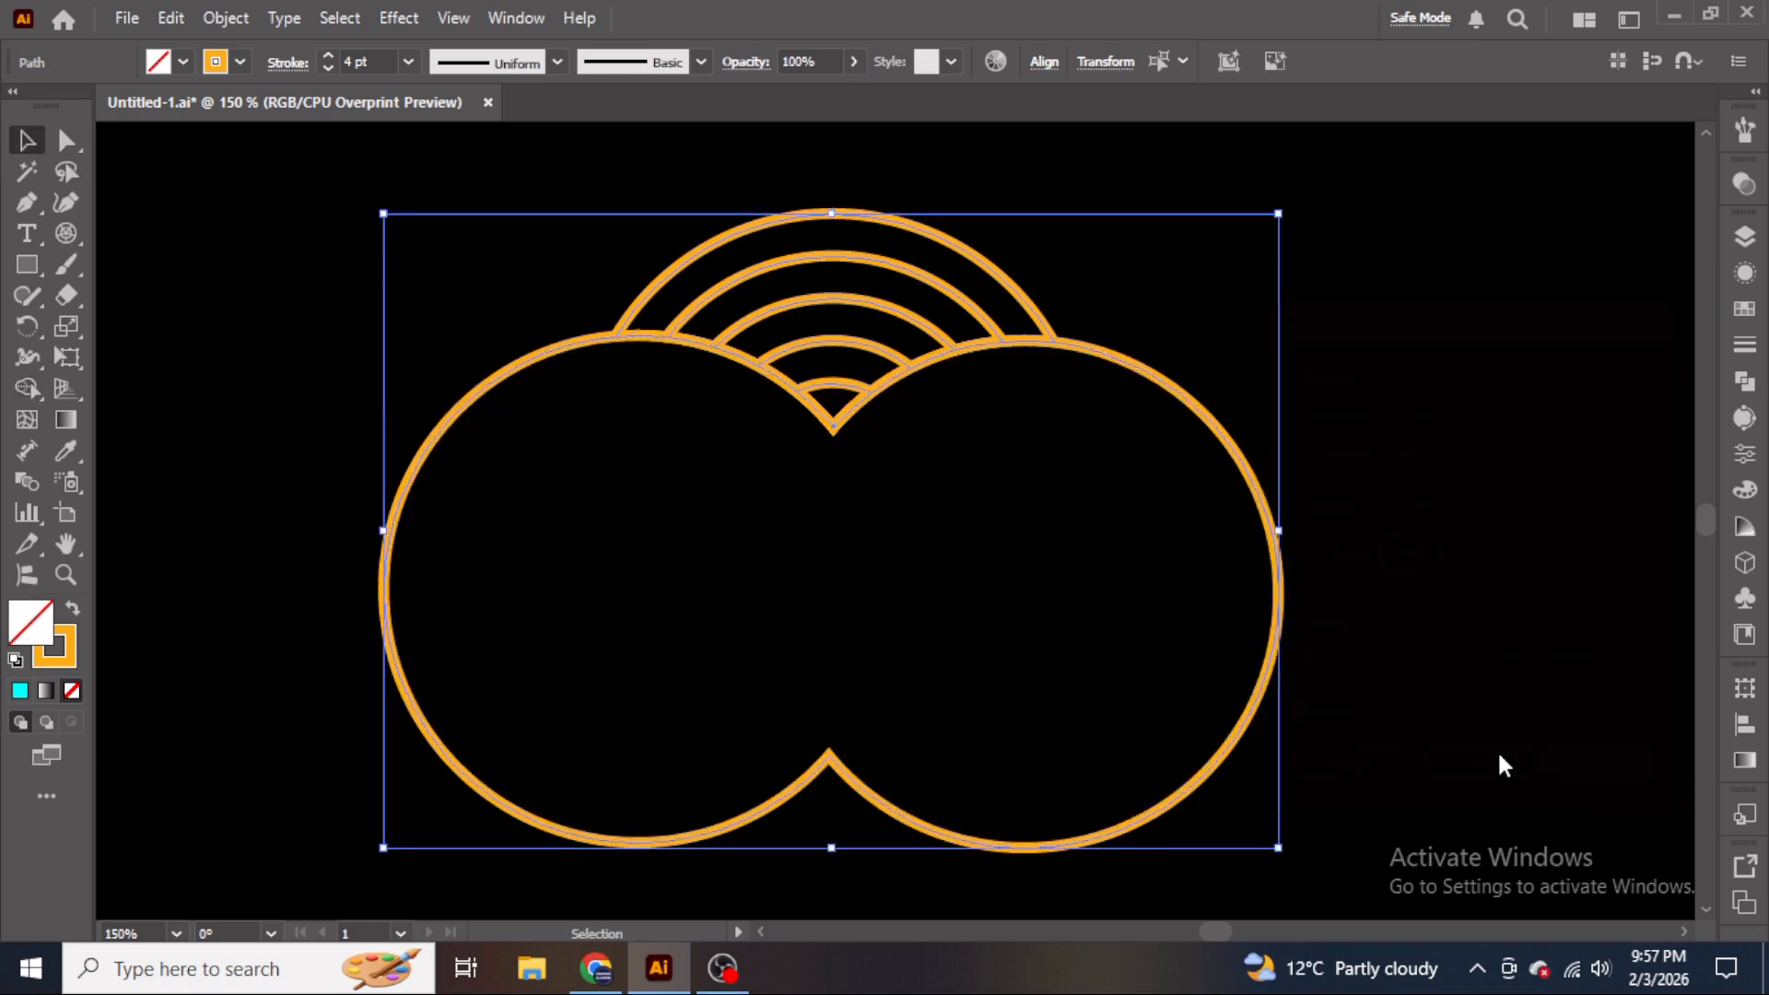
click(318, 429)
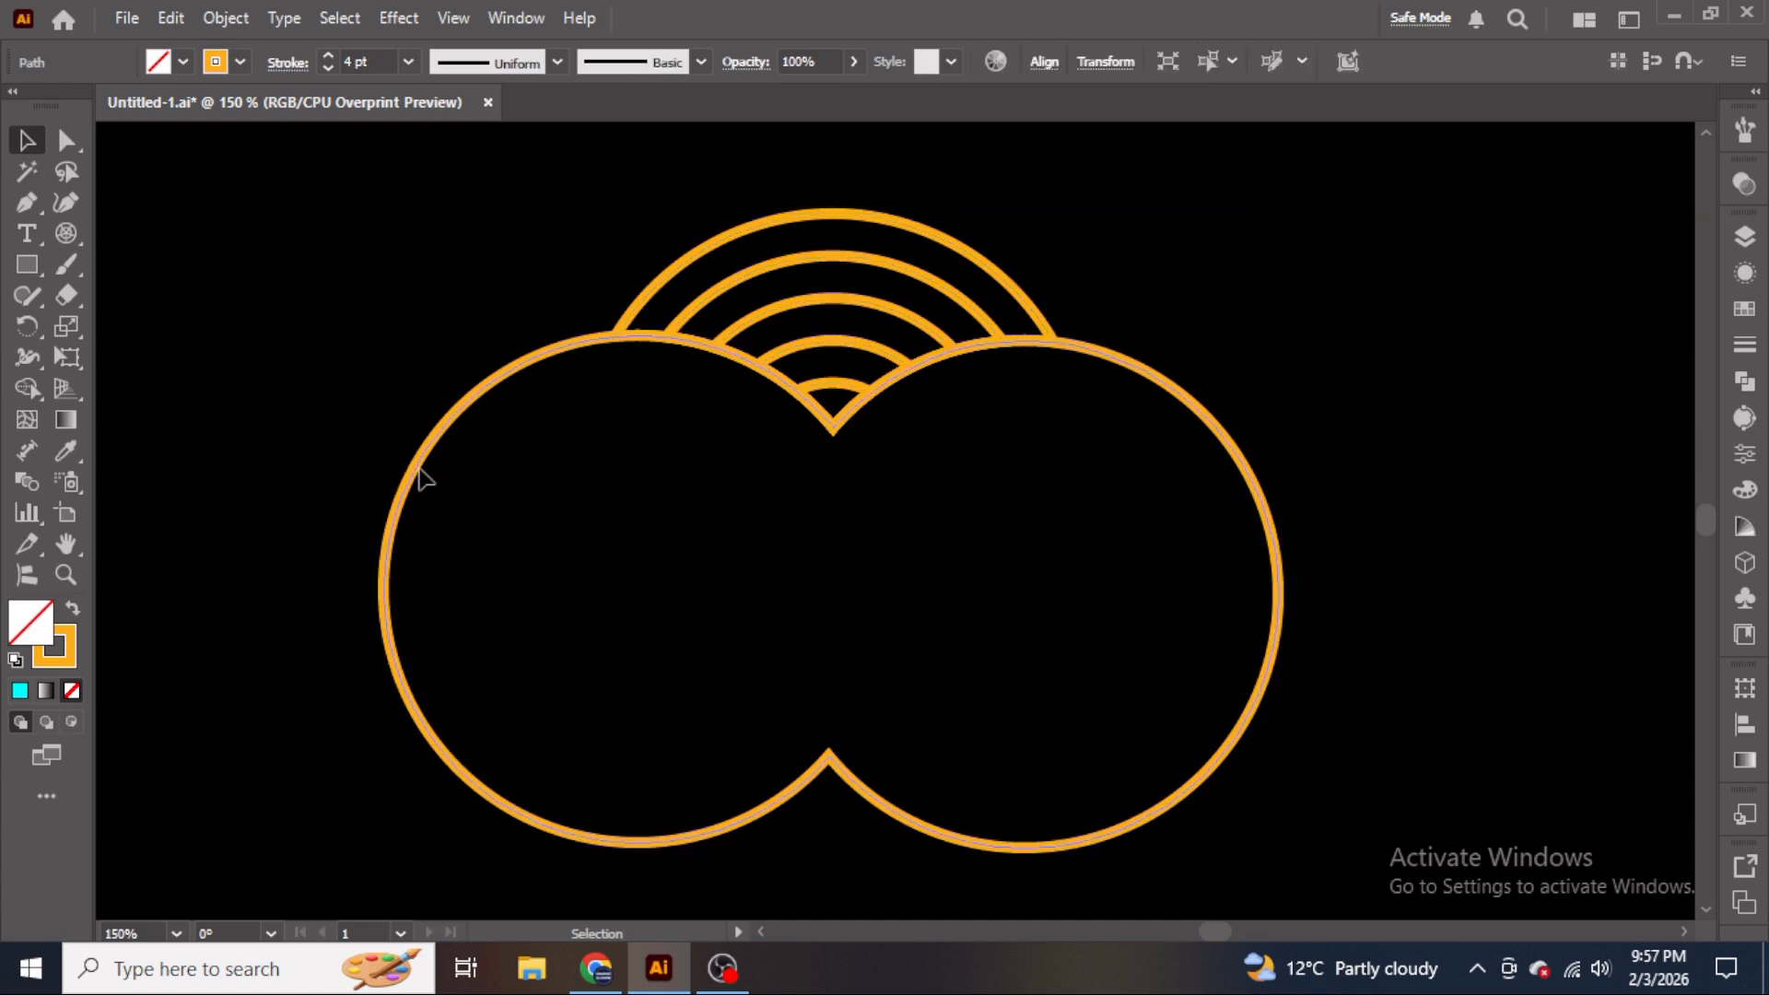
click(420, 477)
key(Delete)
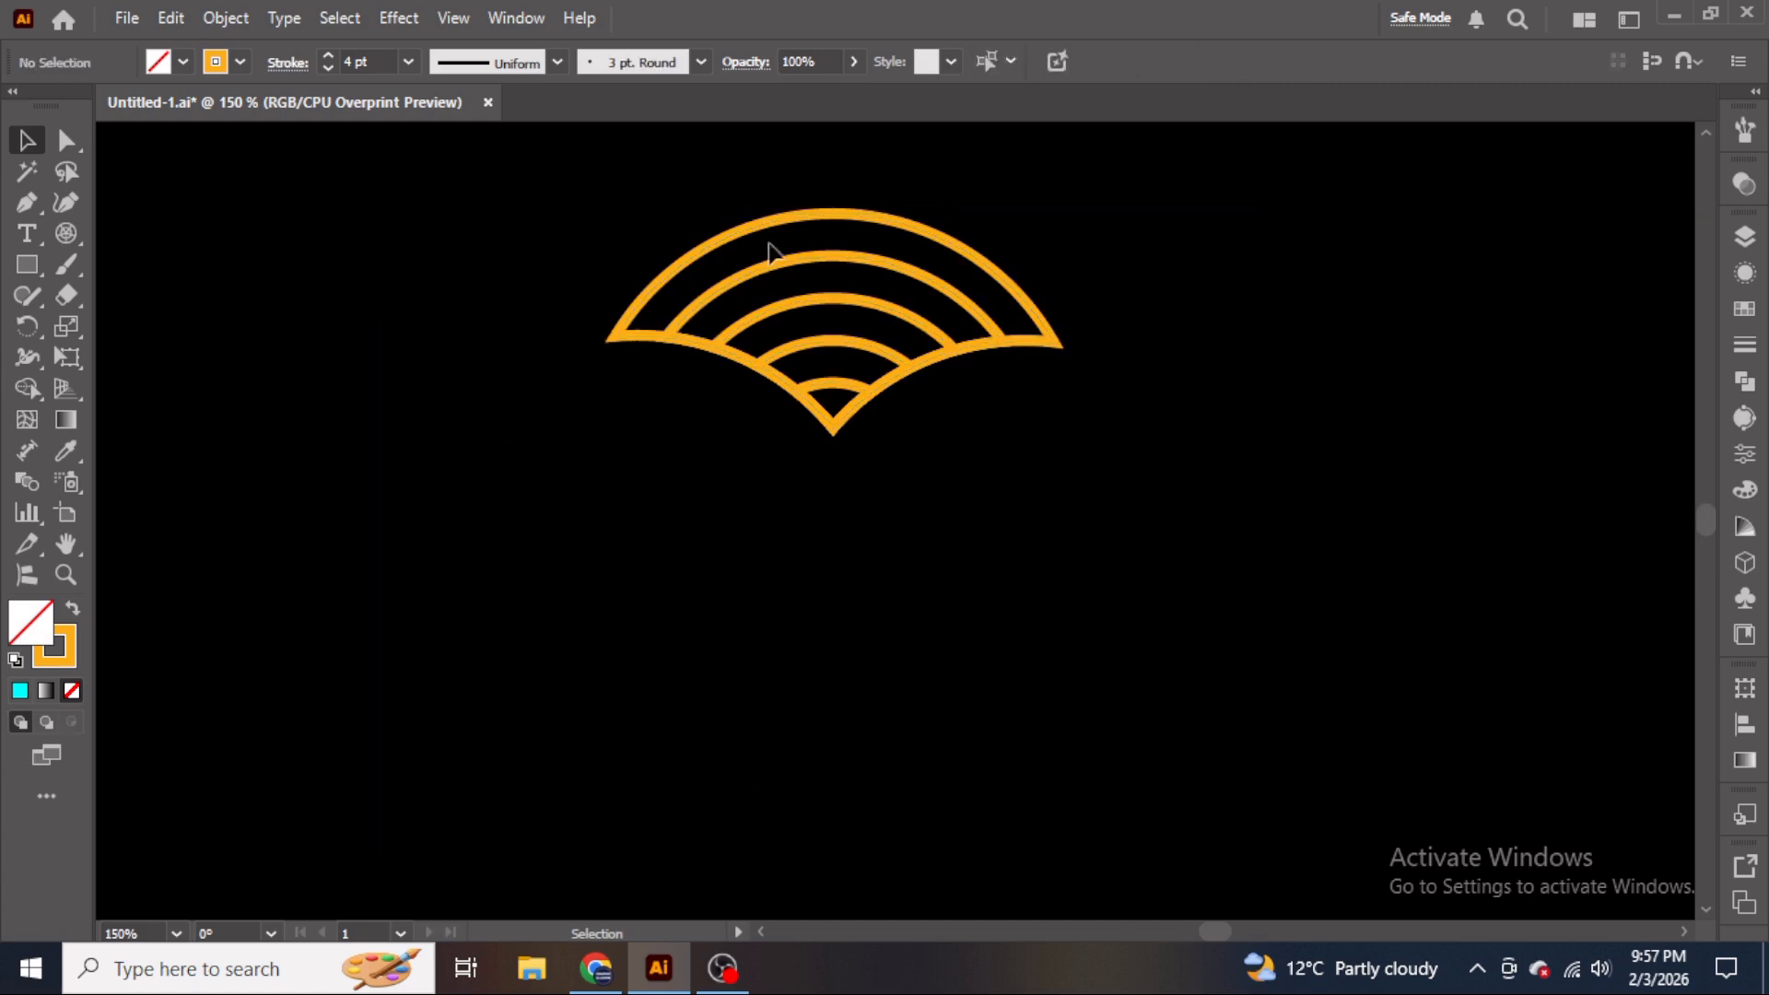
- Delete the bottom edge segment between the two outermost arcs at the fan's left end, undoing any further deletion
scroll(848, 208, up, 2)
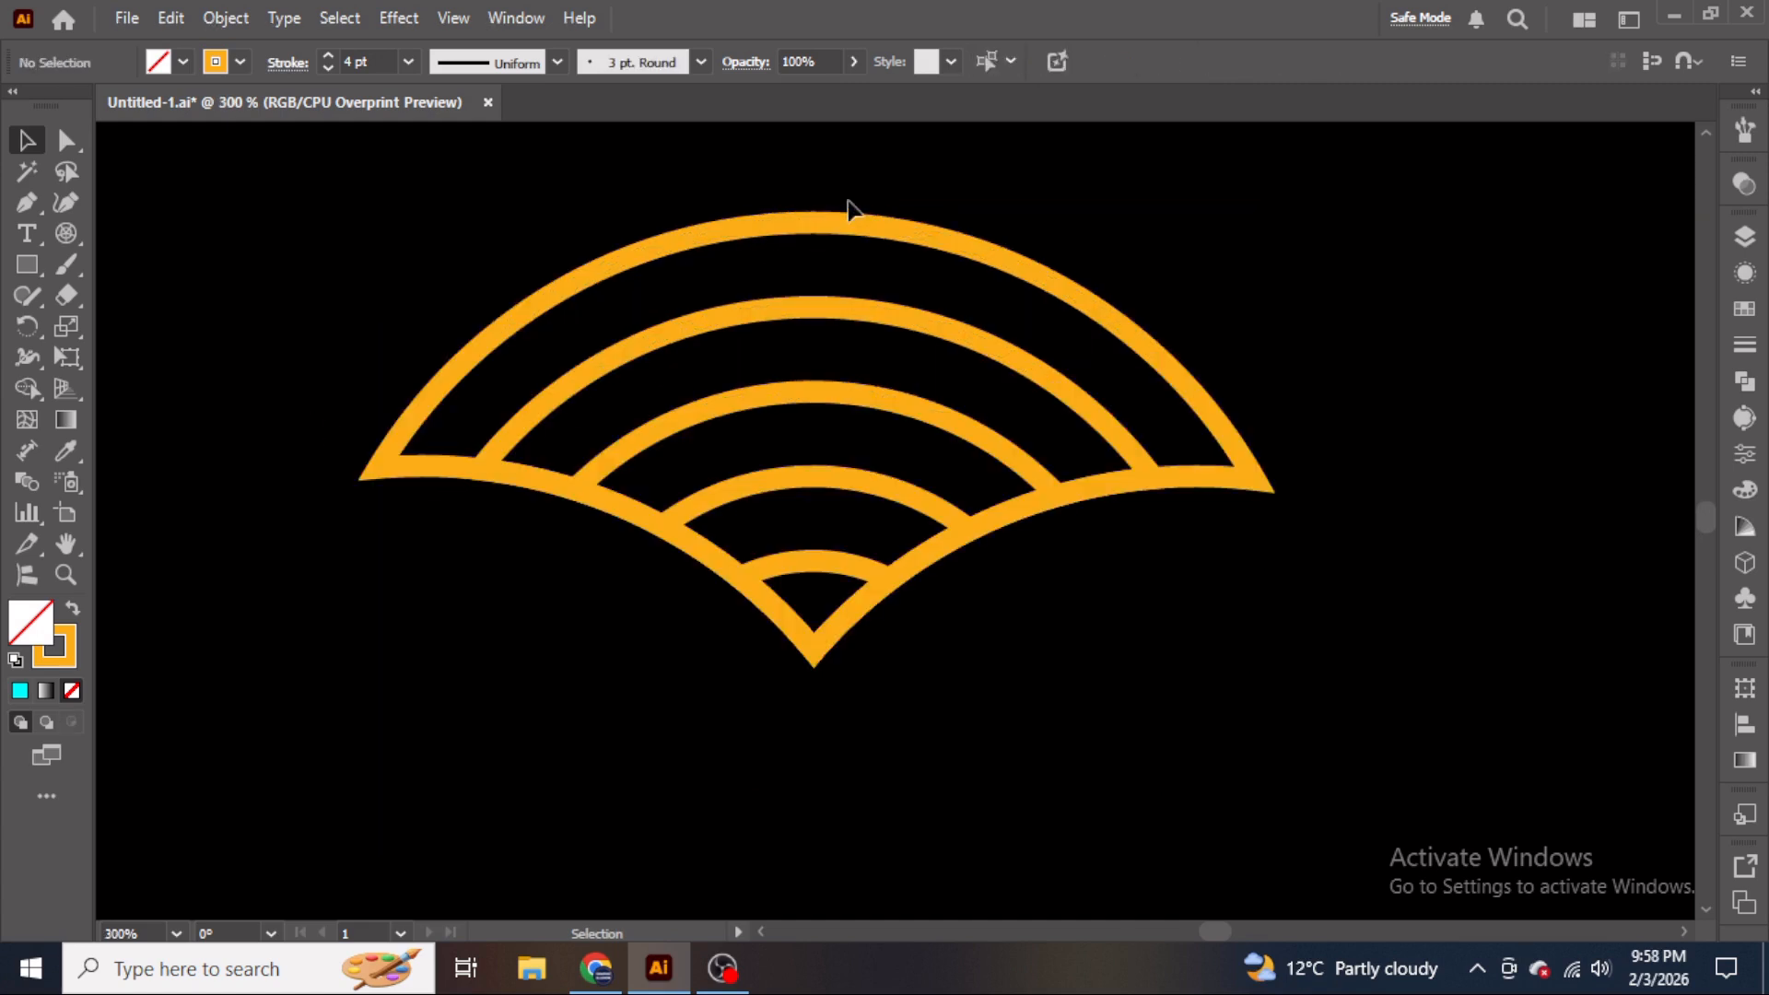
scroll(847, 208, up, 1)
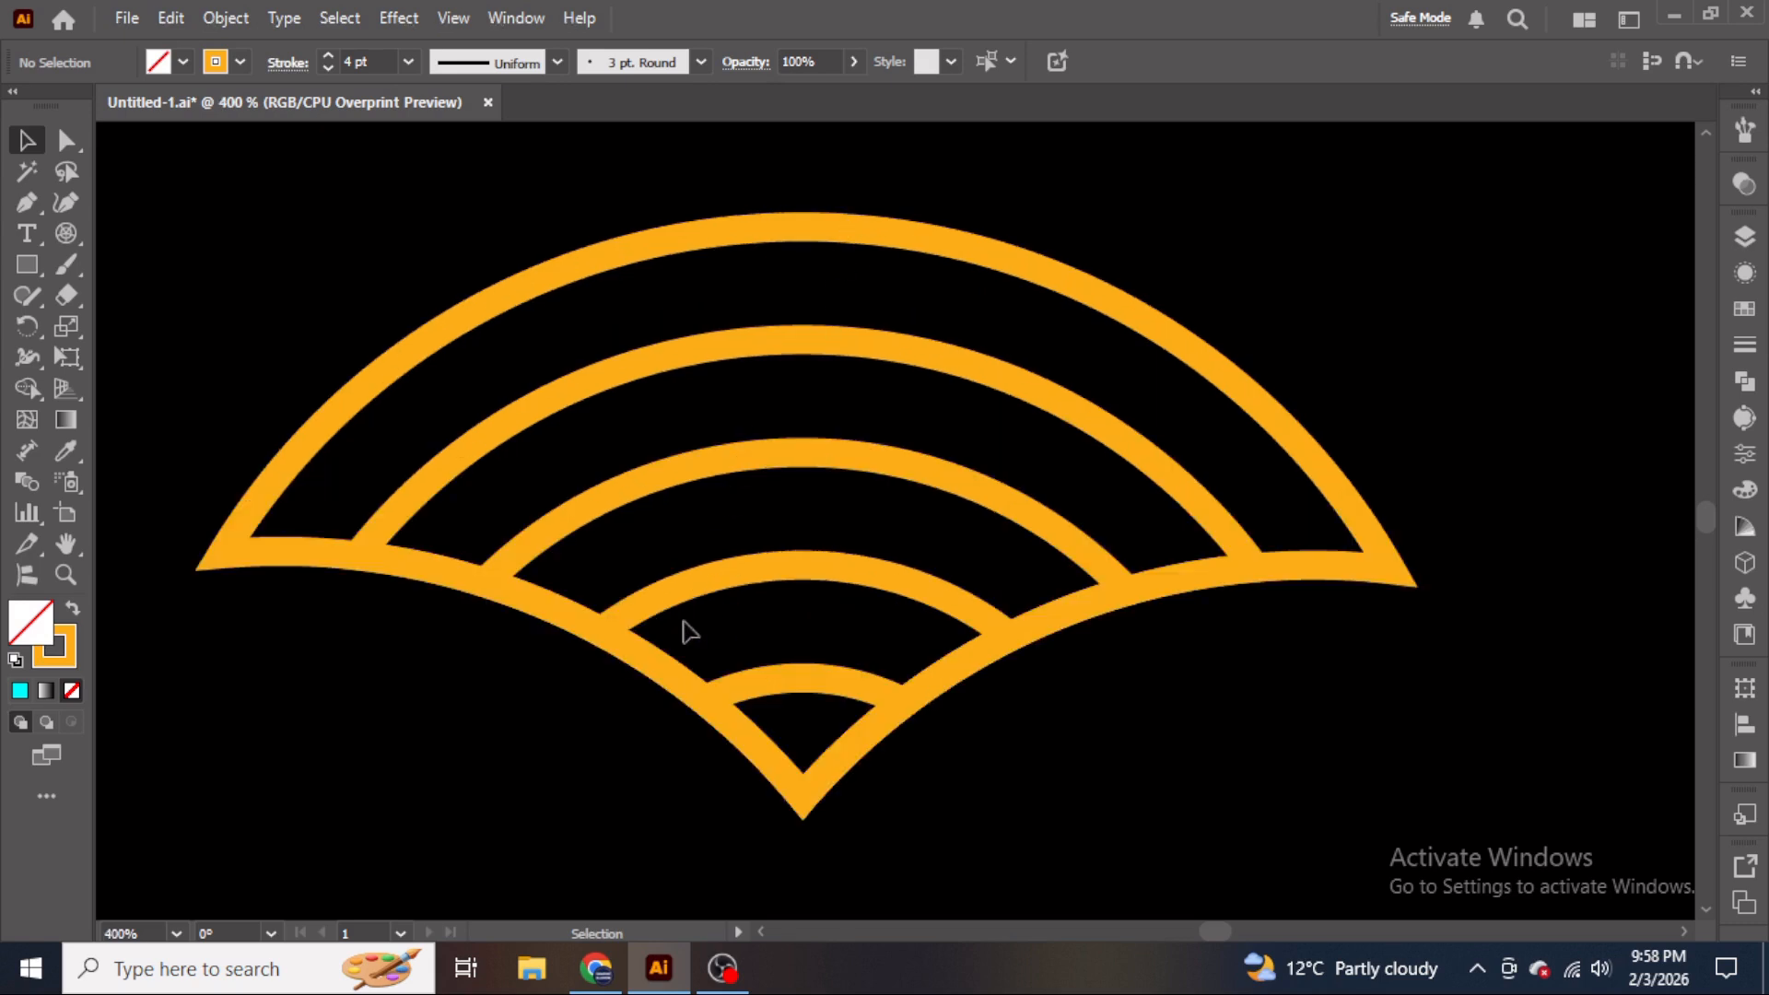
key(a)
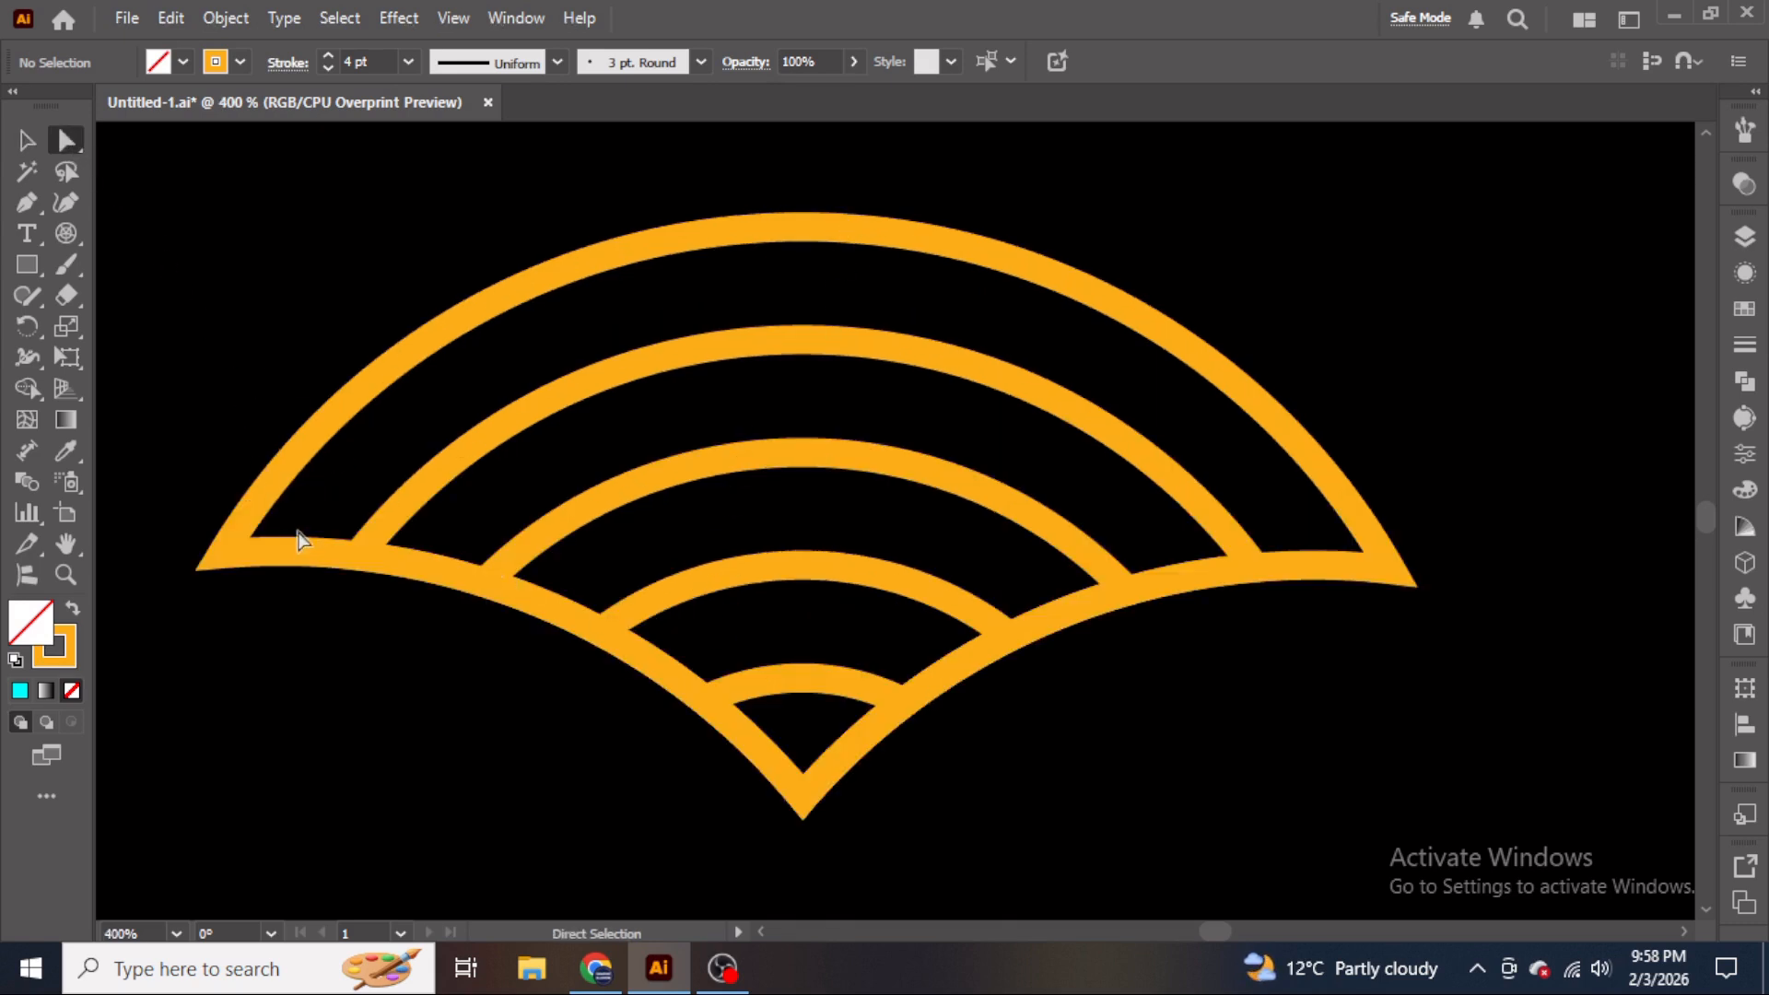
drag(312, 591, 314, 595)
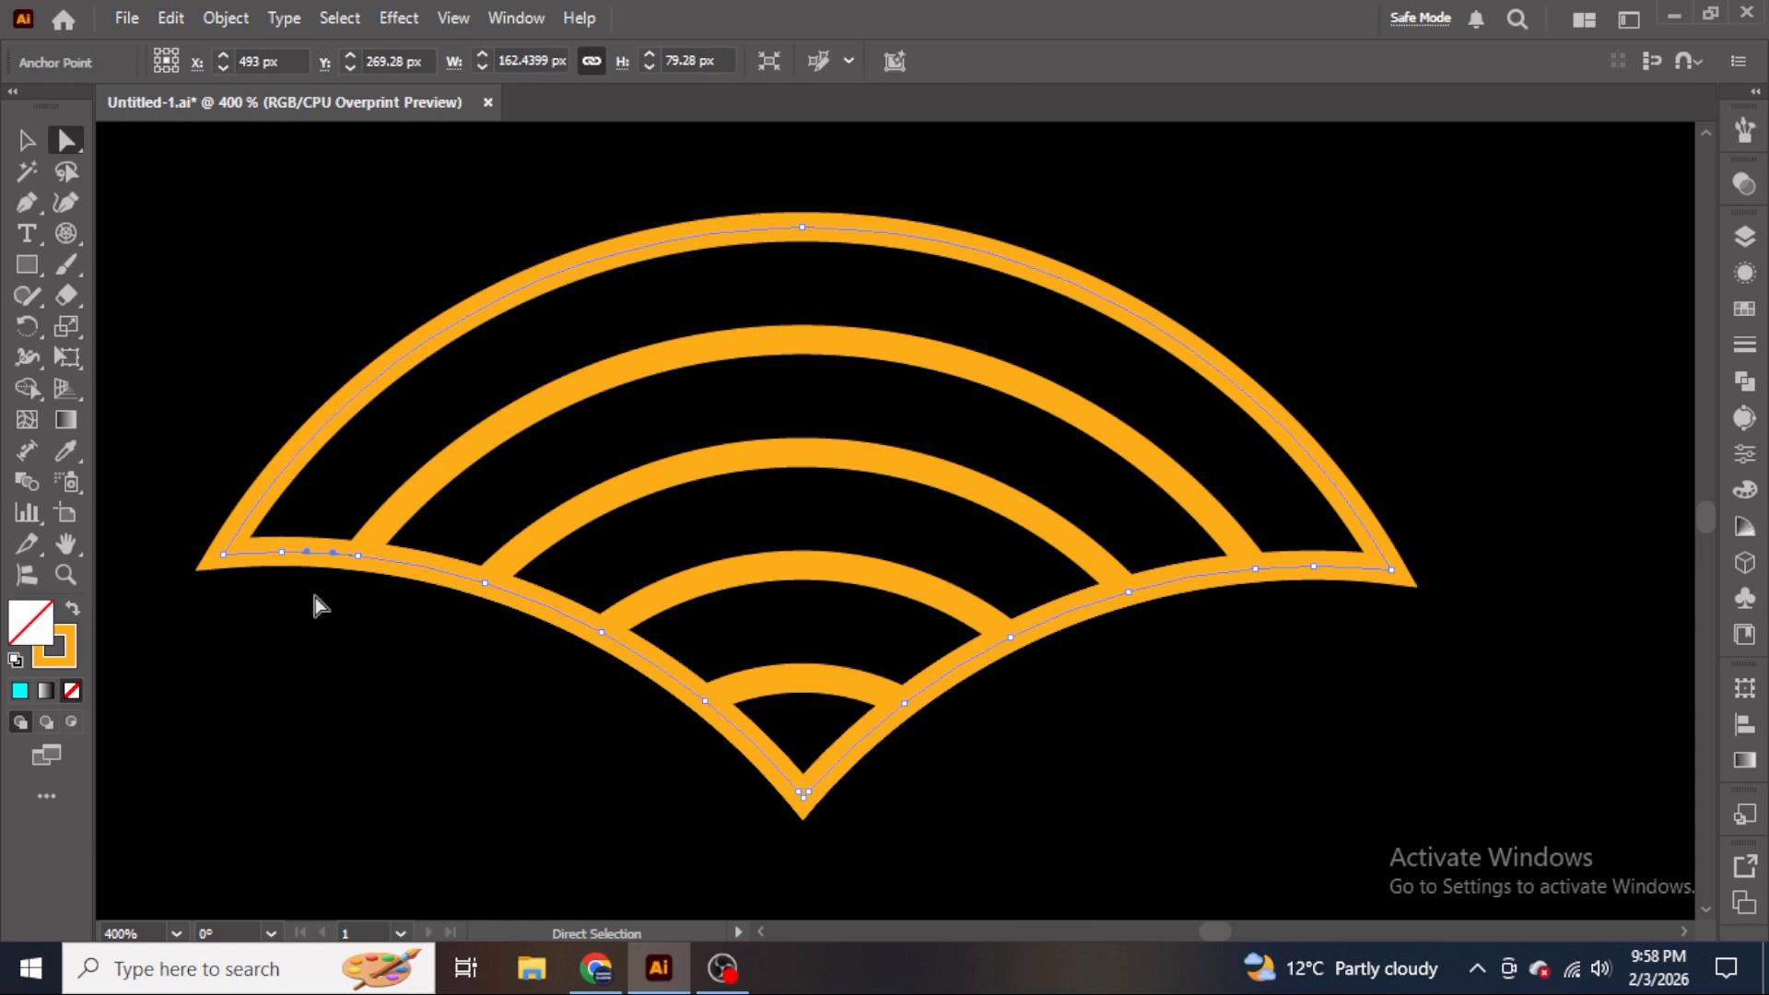
key(Delete)
key(Delete)
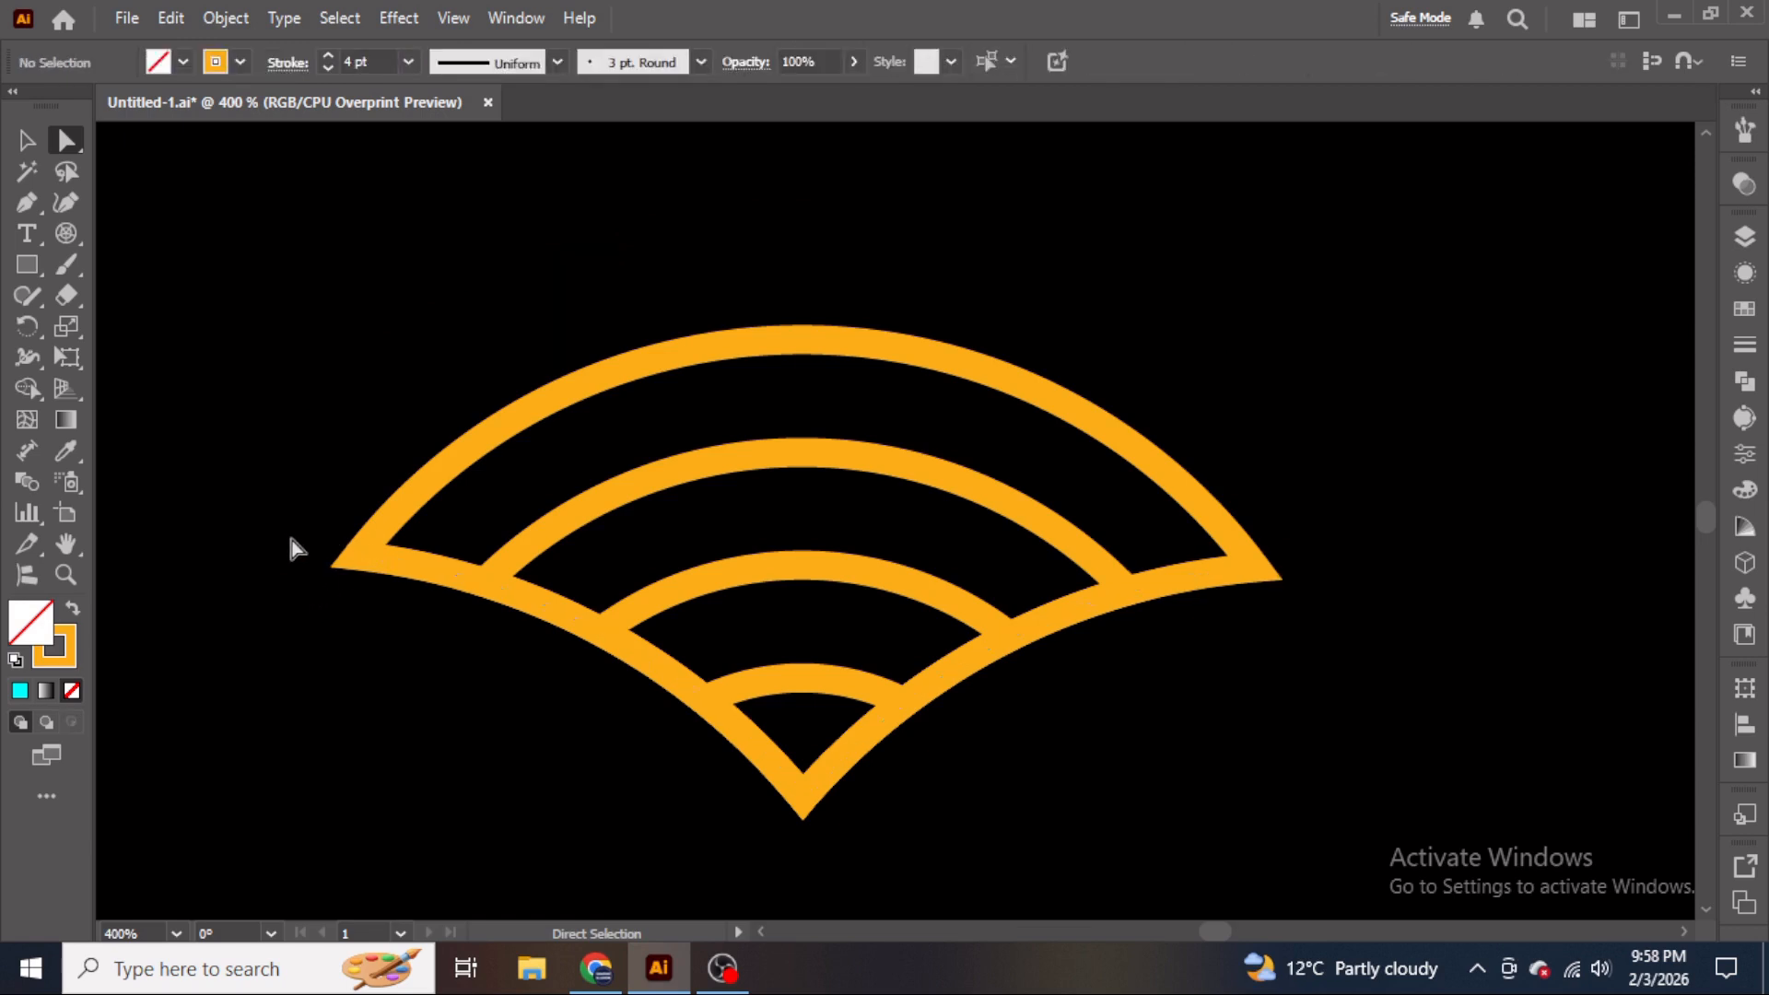
key(ctrl+z)
- Delete the leftover edge stub at the outermost arc's left end and the left edge segment between the second and third arcs
click(310, 521)
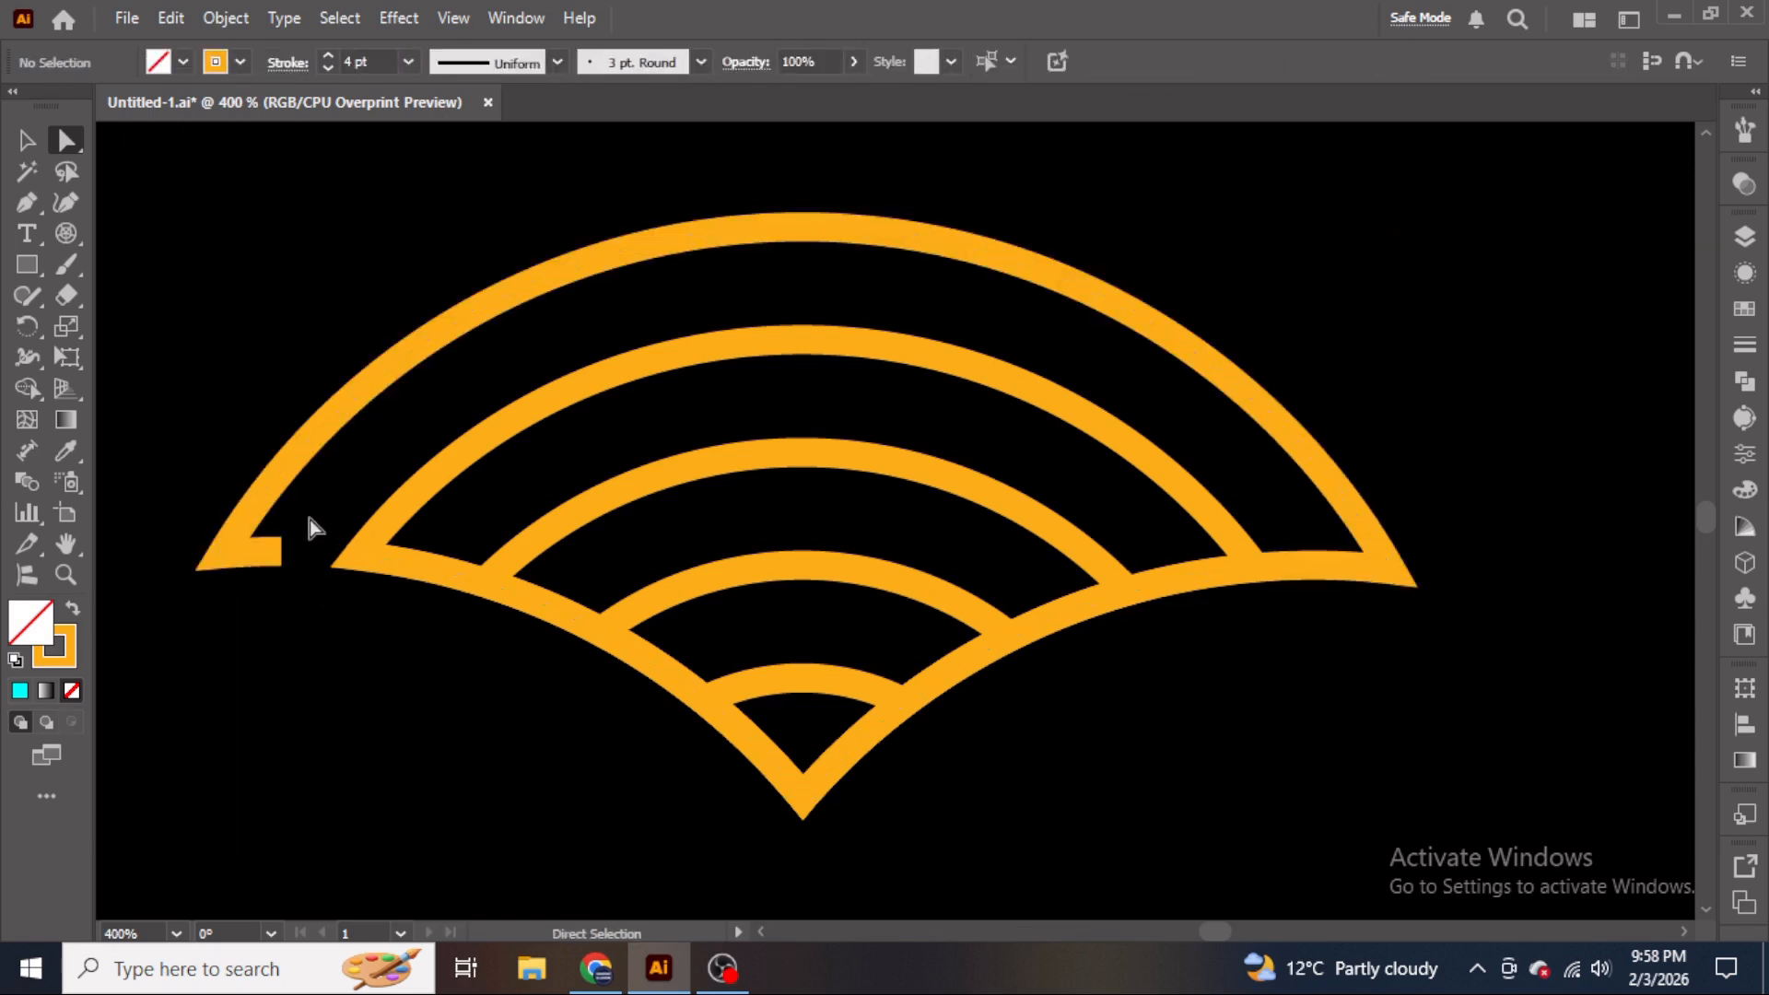
drag(310, 513, 275, 581)
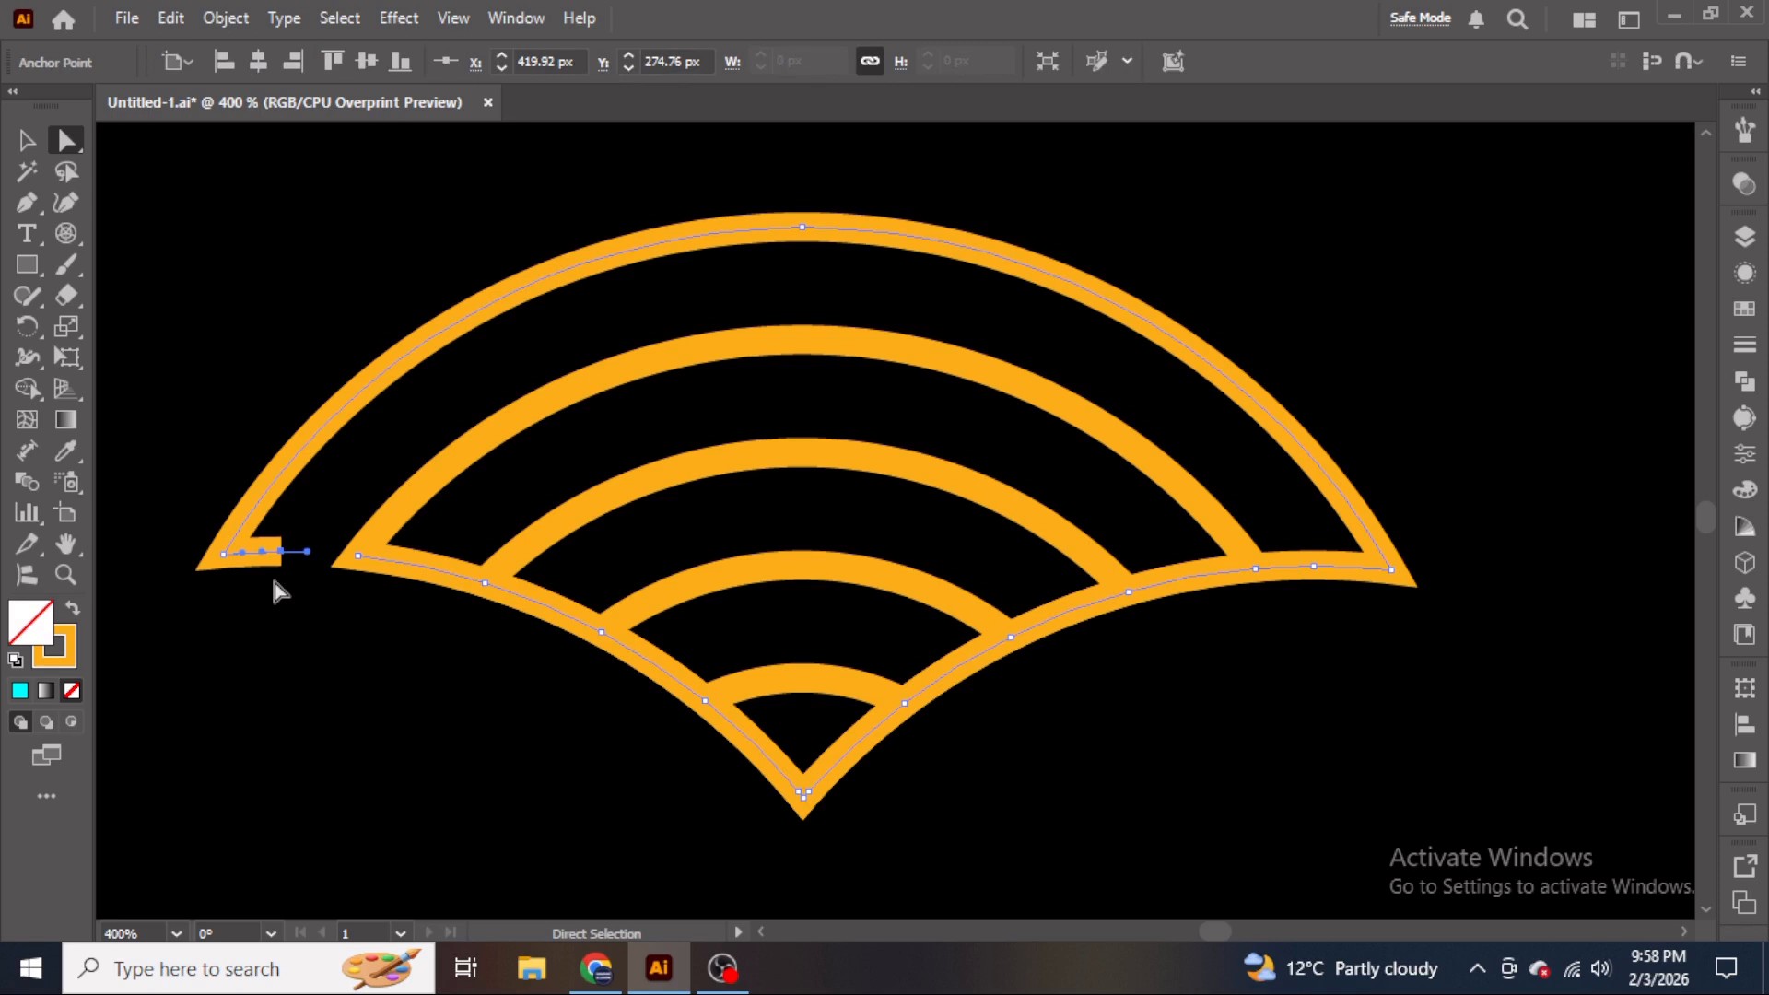
key(Delete)
drag(422, 530, 436, 600)
key(Delete)
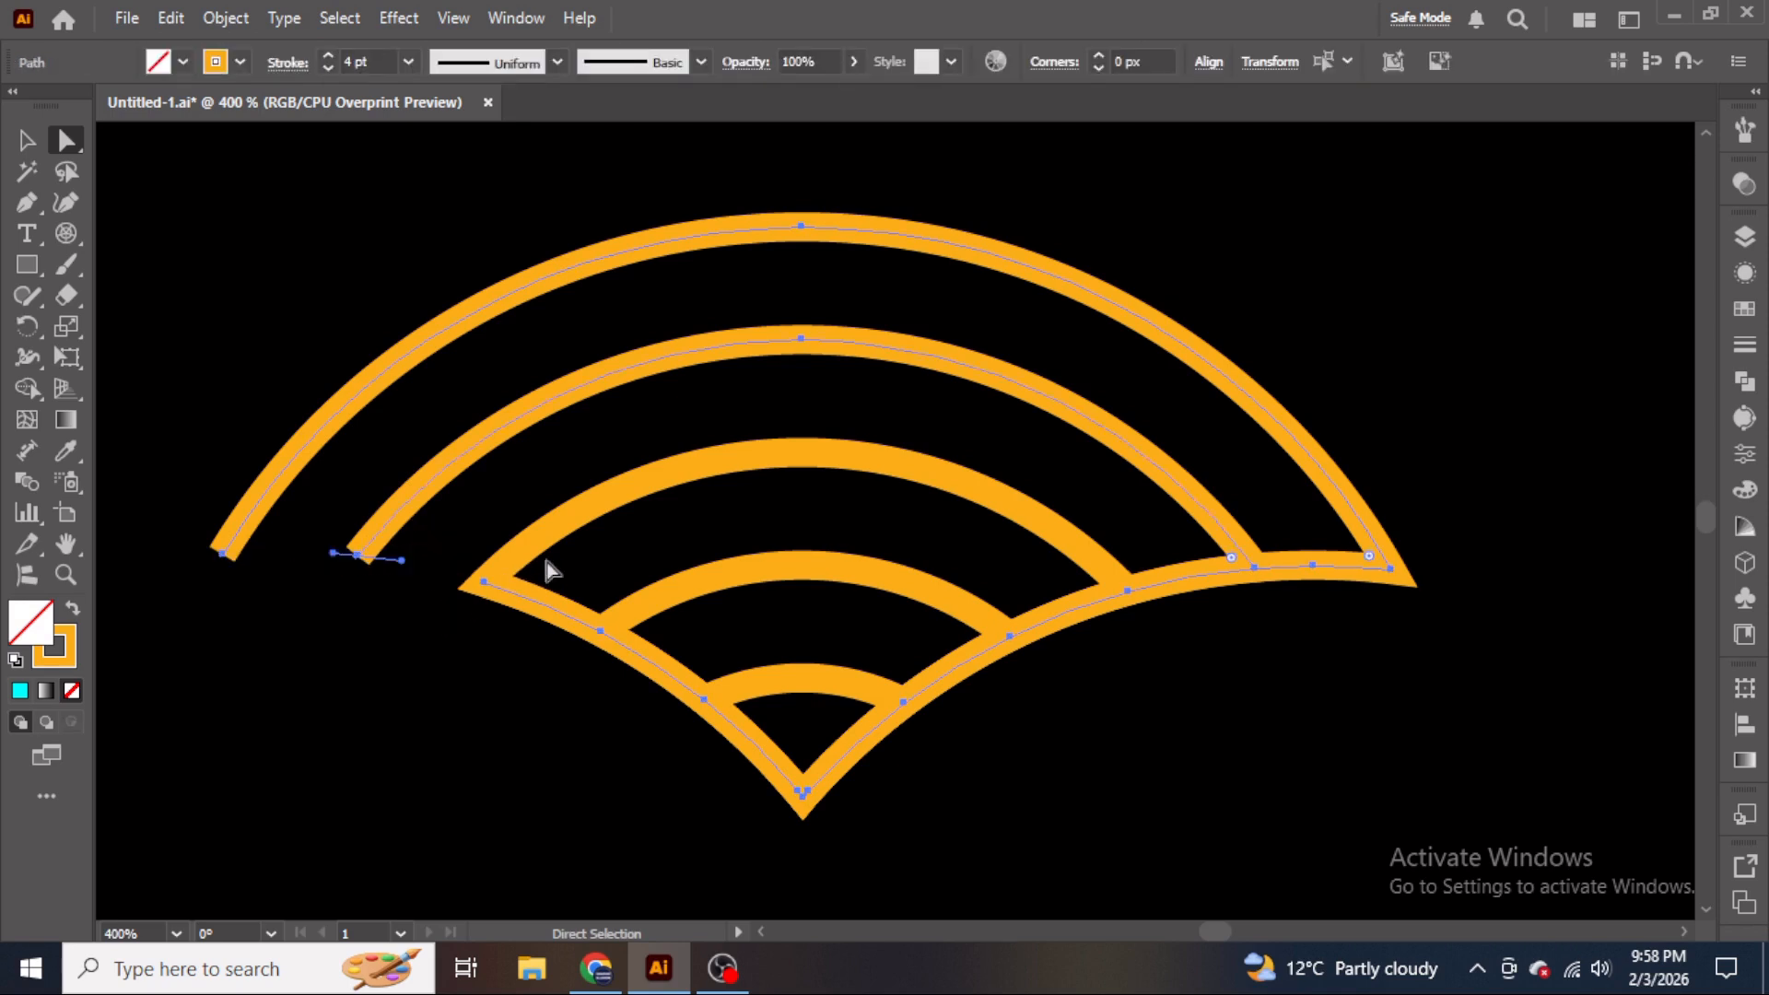
- Delete the remaining left edge segments linking the third, fourth and innermost arcs down to the fan's tip
drag(574, 668, 739, 789)
key(Delete)
key(Delete)
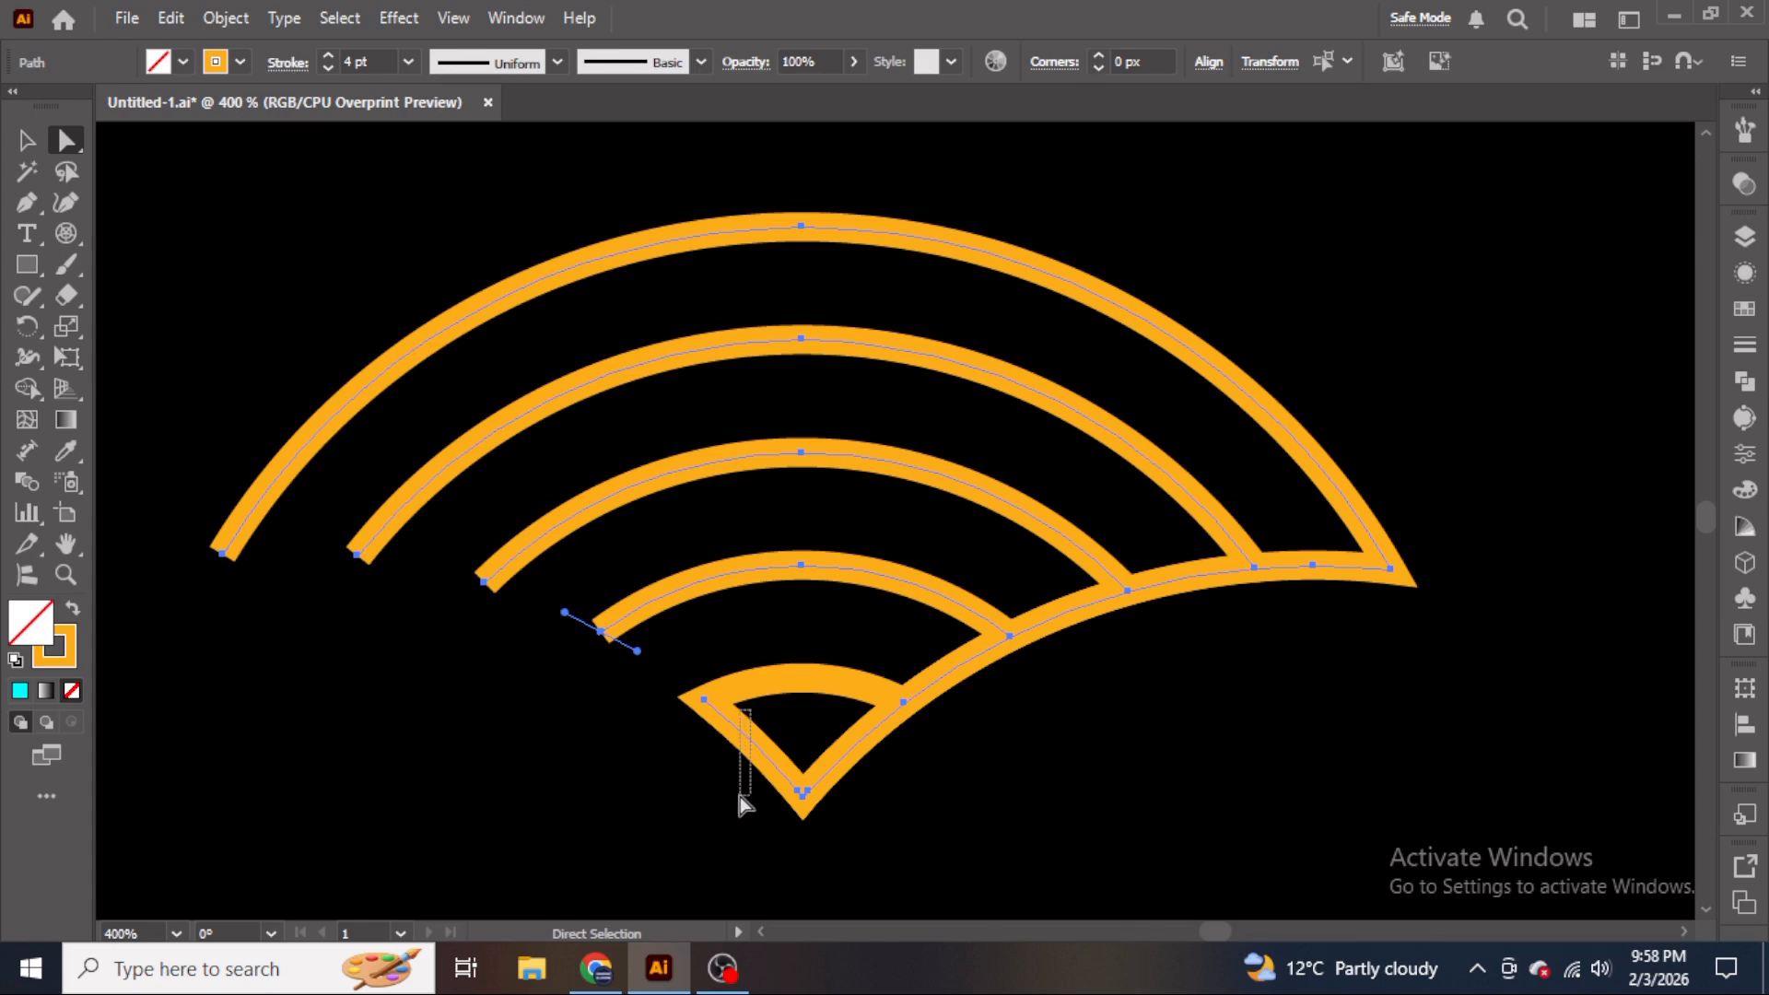
key(Delete)
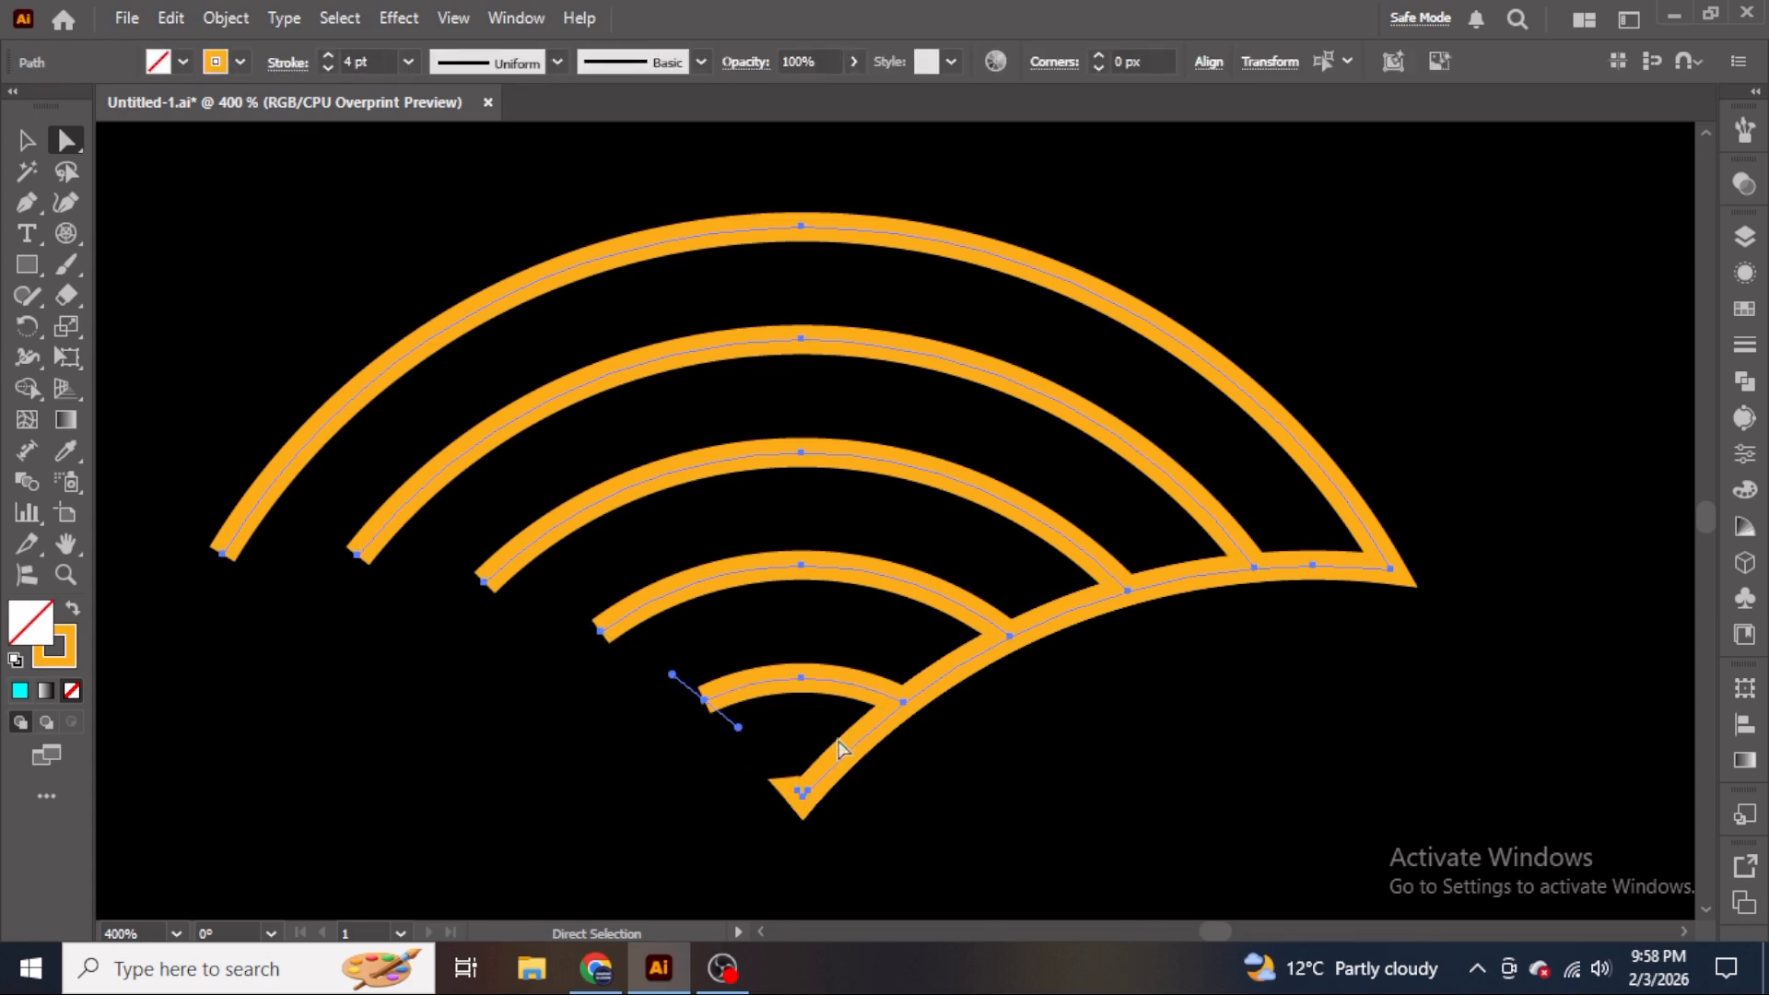
- Delete the edge segment right of the fan's tip and the leftover tip pieces below the innermost arc
drag(835, 739, 878, 803)
key(Delete)
drag(750, 747, 855, 835)
key(Delete)
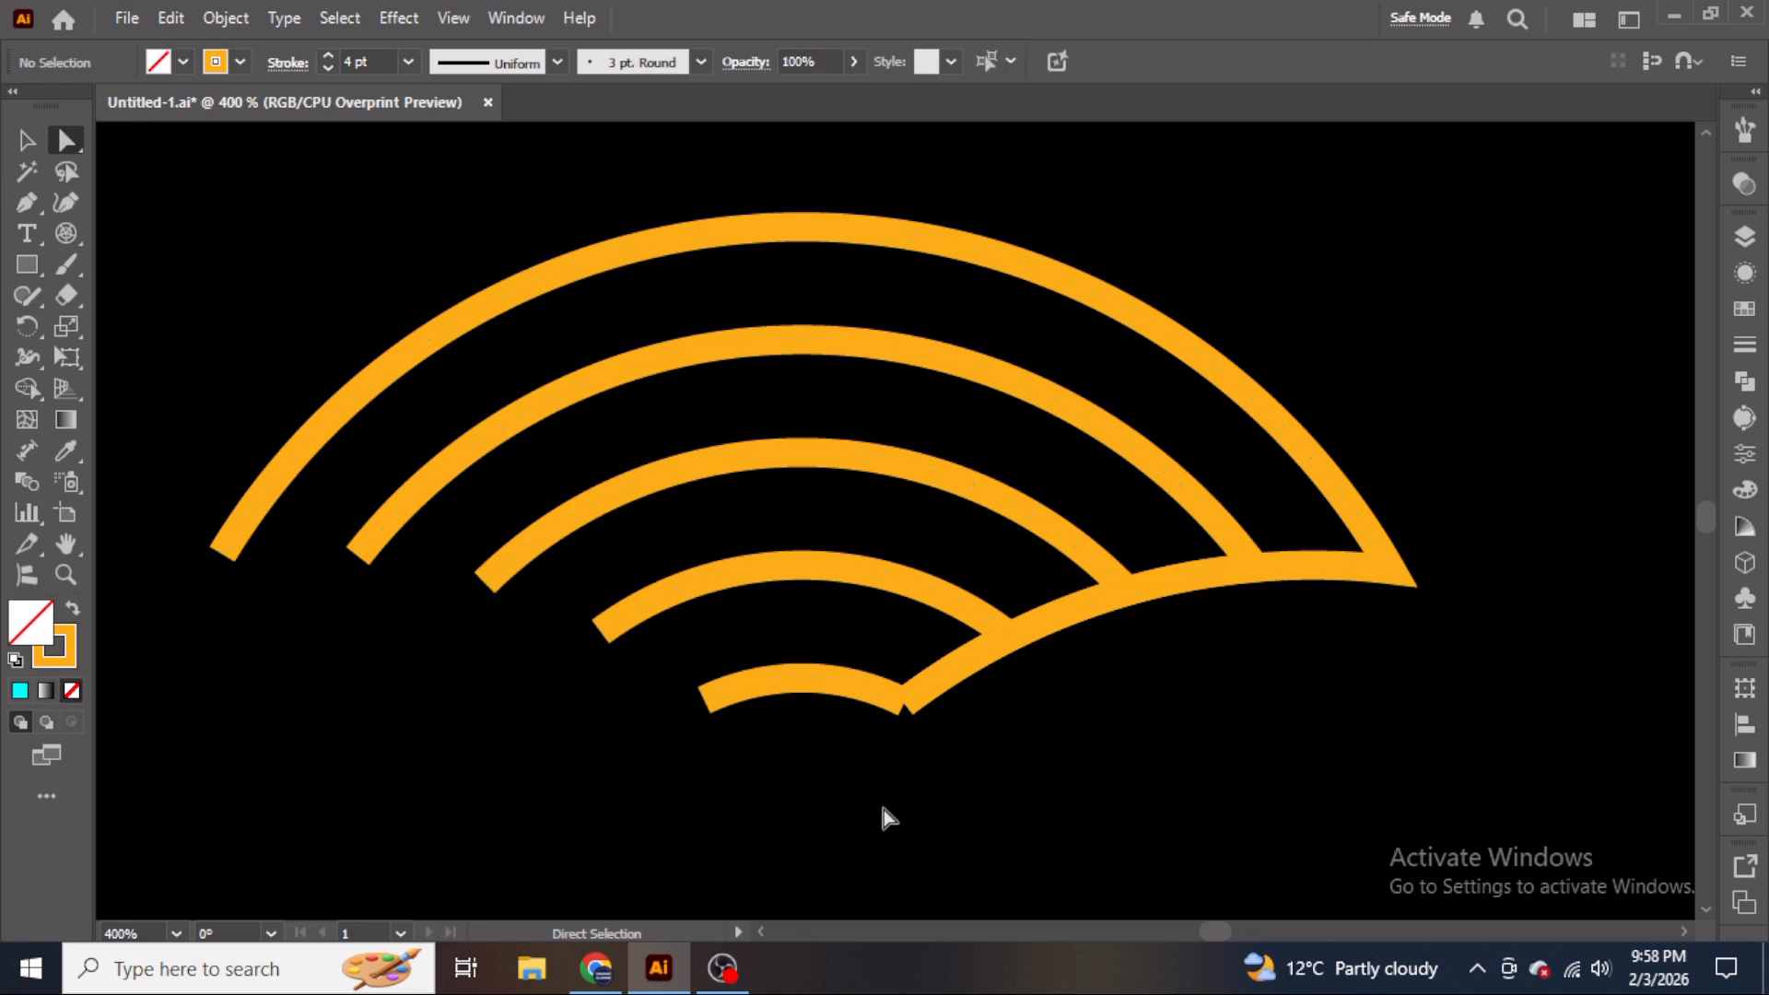
- Delete the right edge segments connecting the innermost, fourth, third and second arcs
drag(935, 645, 983, 702)
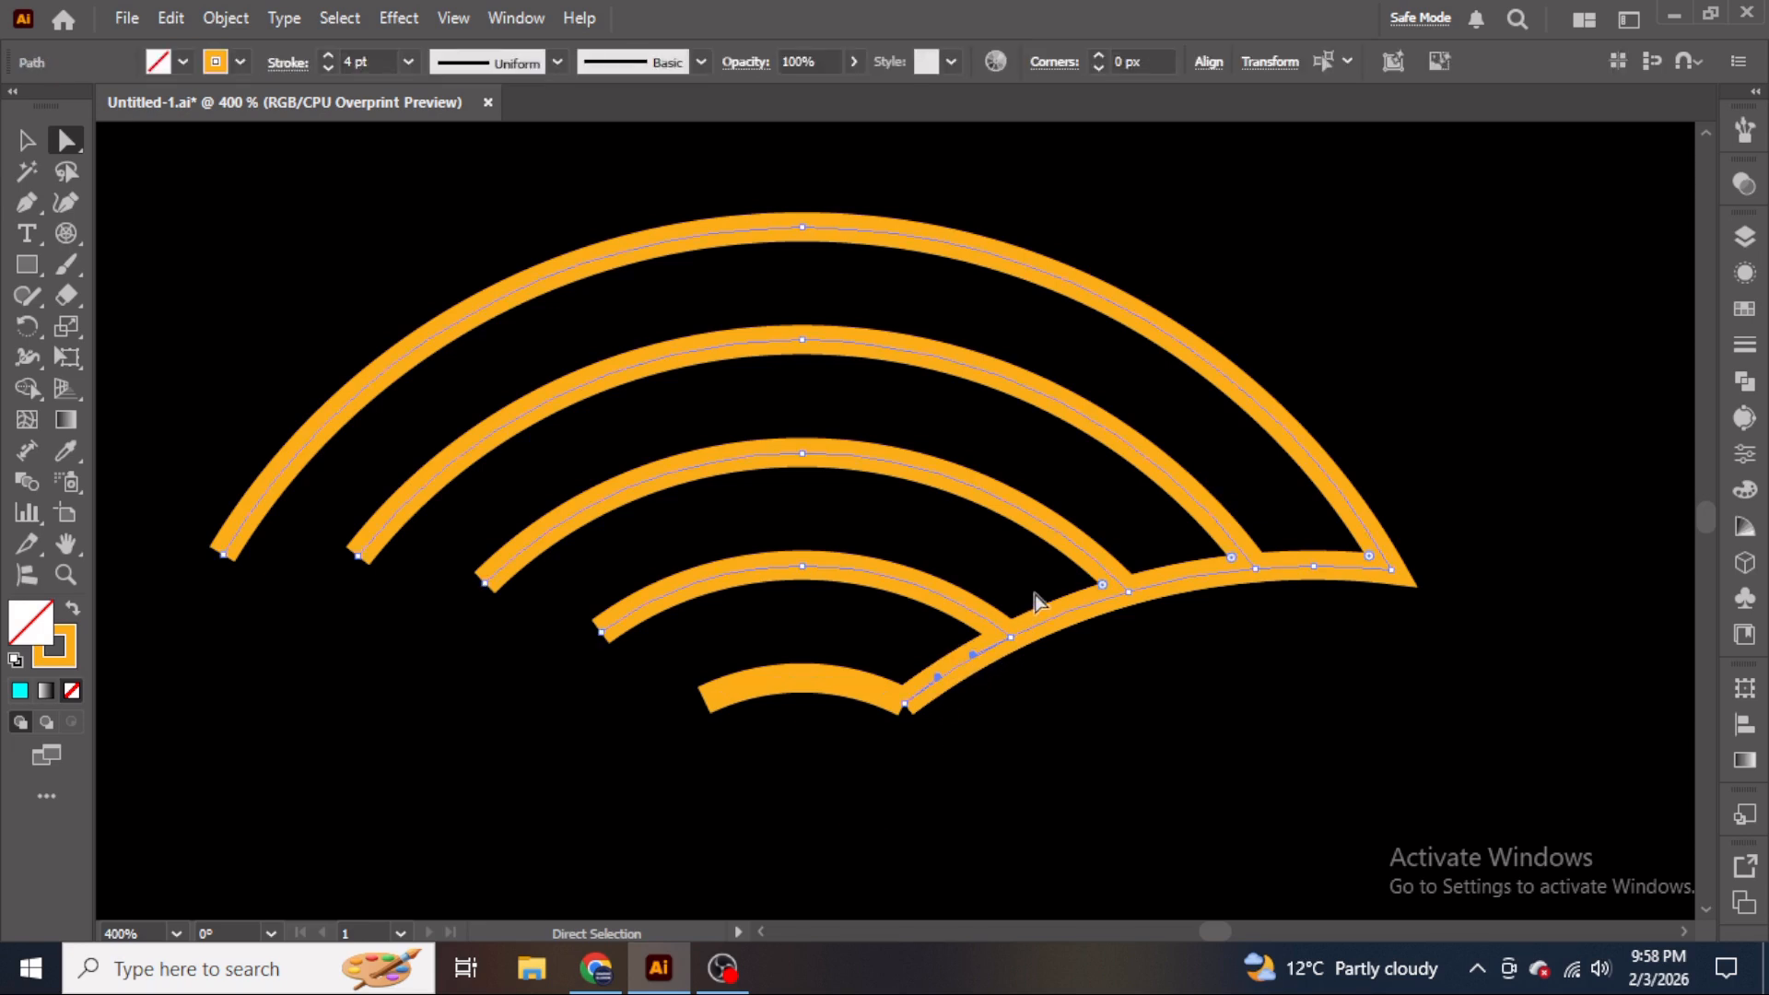
key(Delete)
key(Delete)
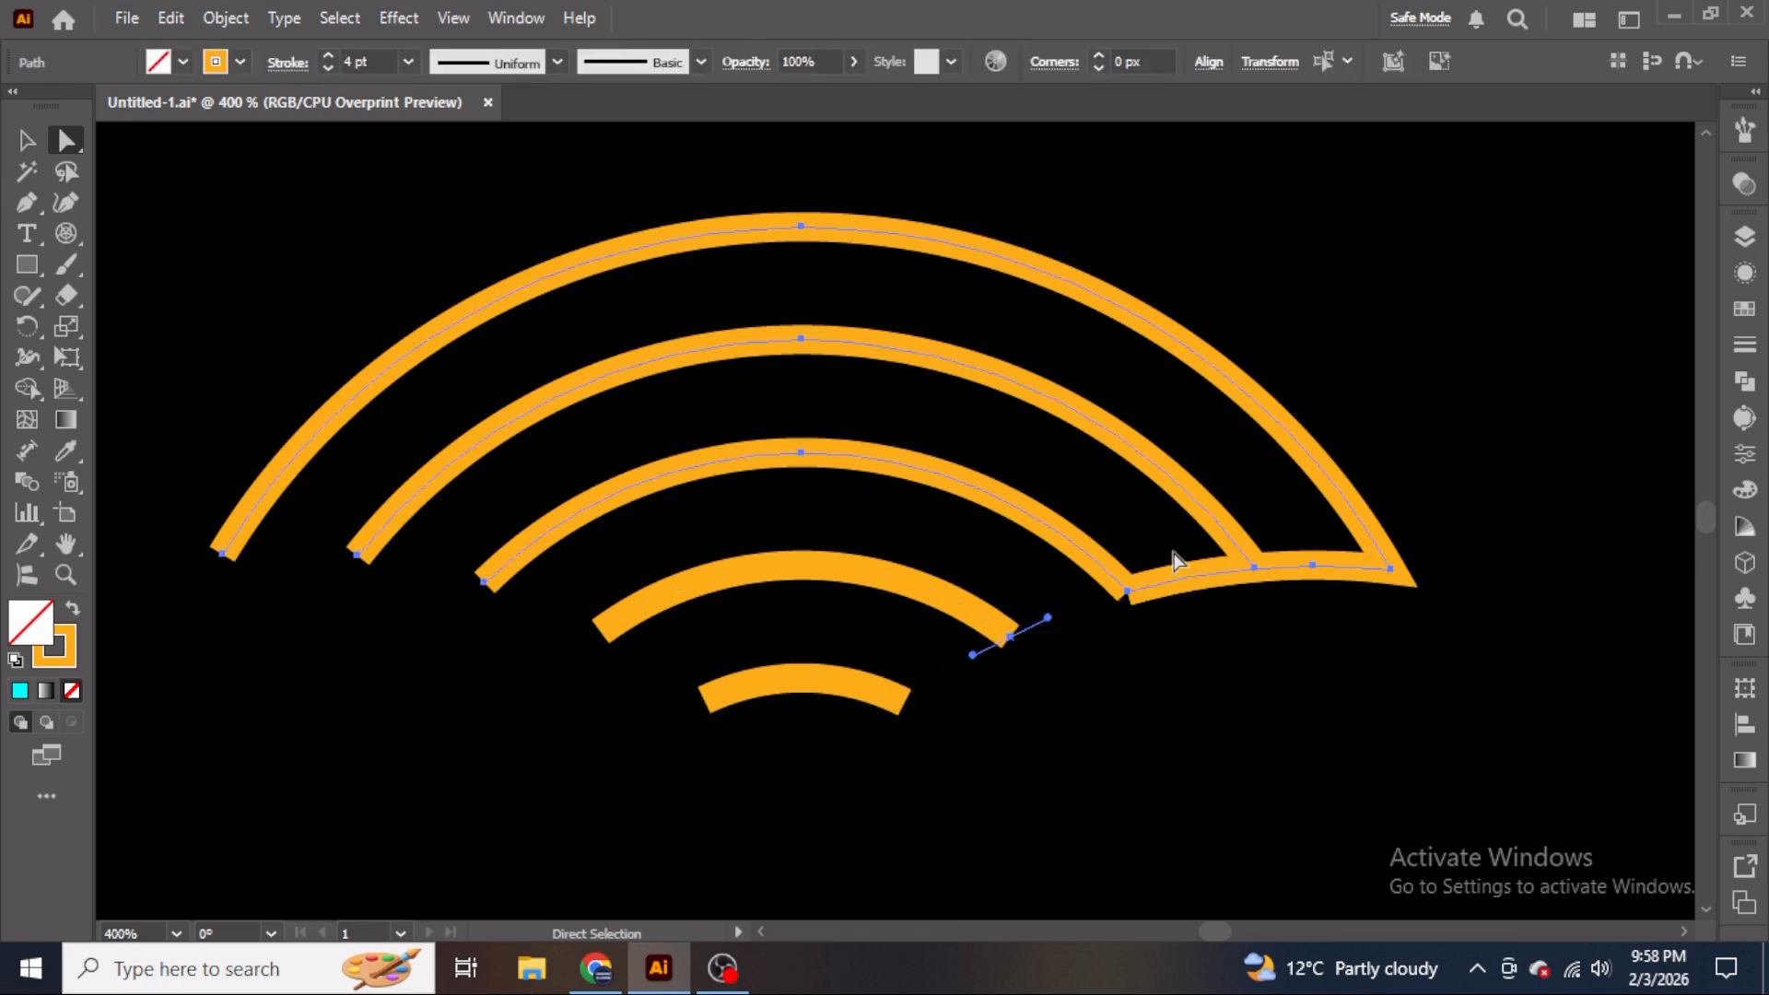
drag(1174, 552, 1198, 614)
key(Delete)
- Delete the right edge segment between the two outermost arcs, including the leftover stub at the outer arc's end
drag(1297, 553, 1314, 610)
key(Delete)
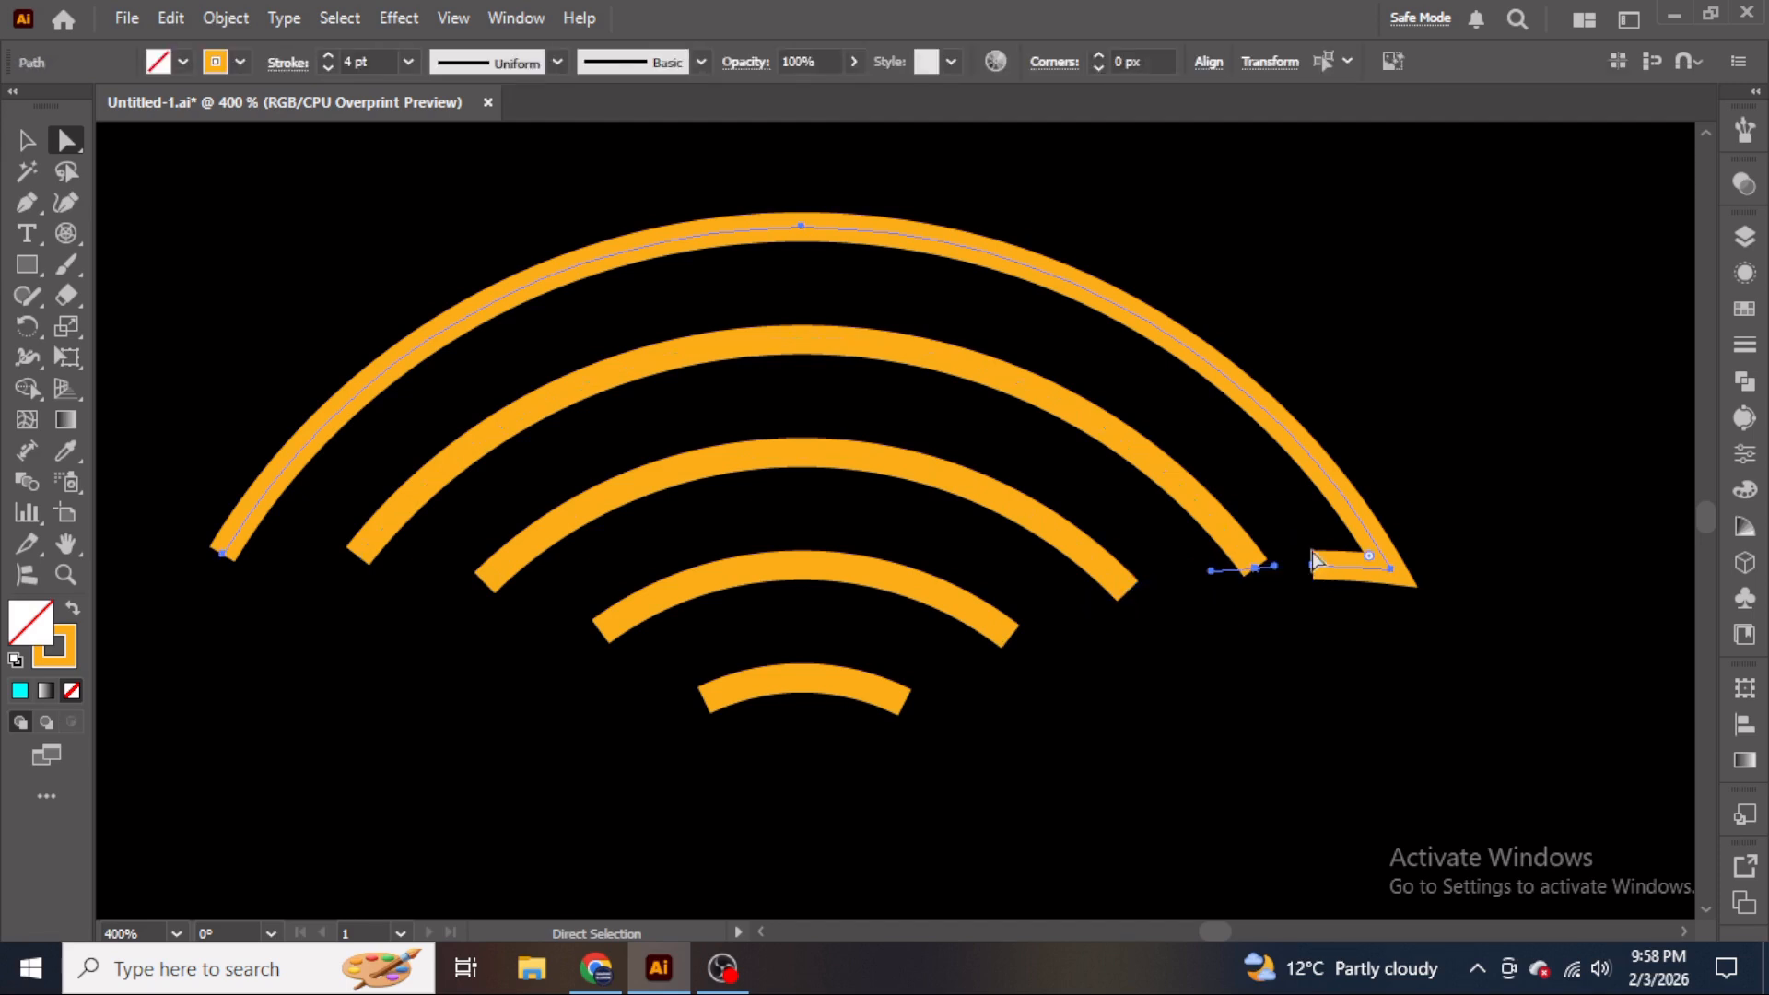
drag(1308, 536, 1337, 595)
key(Delete)
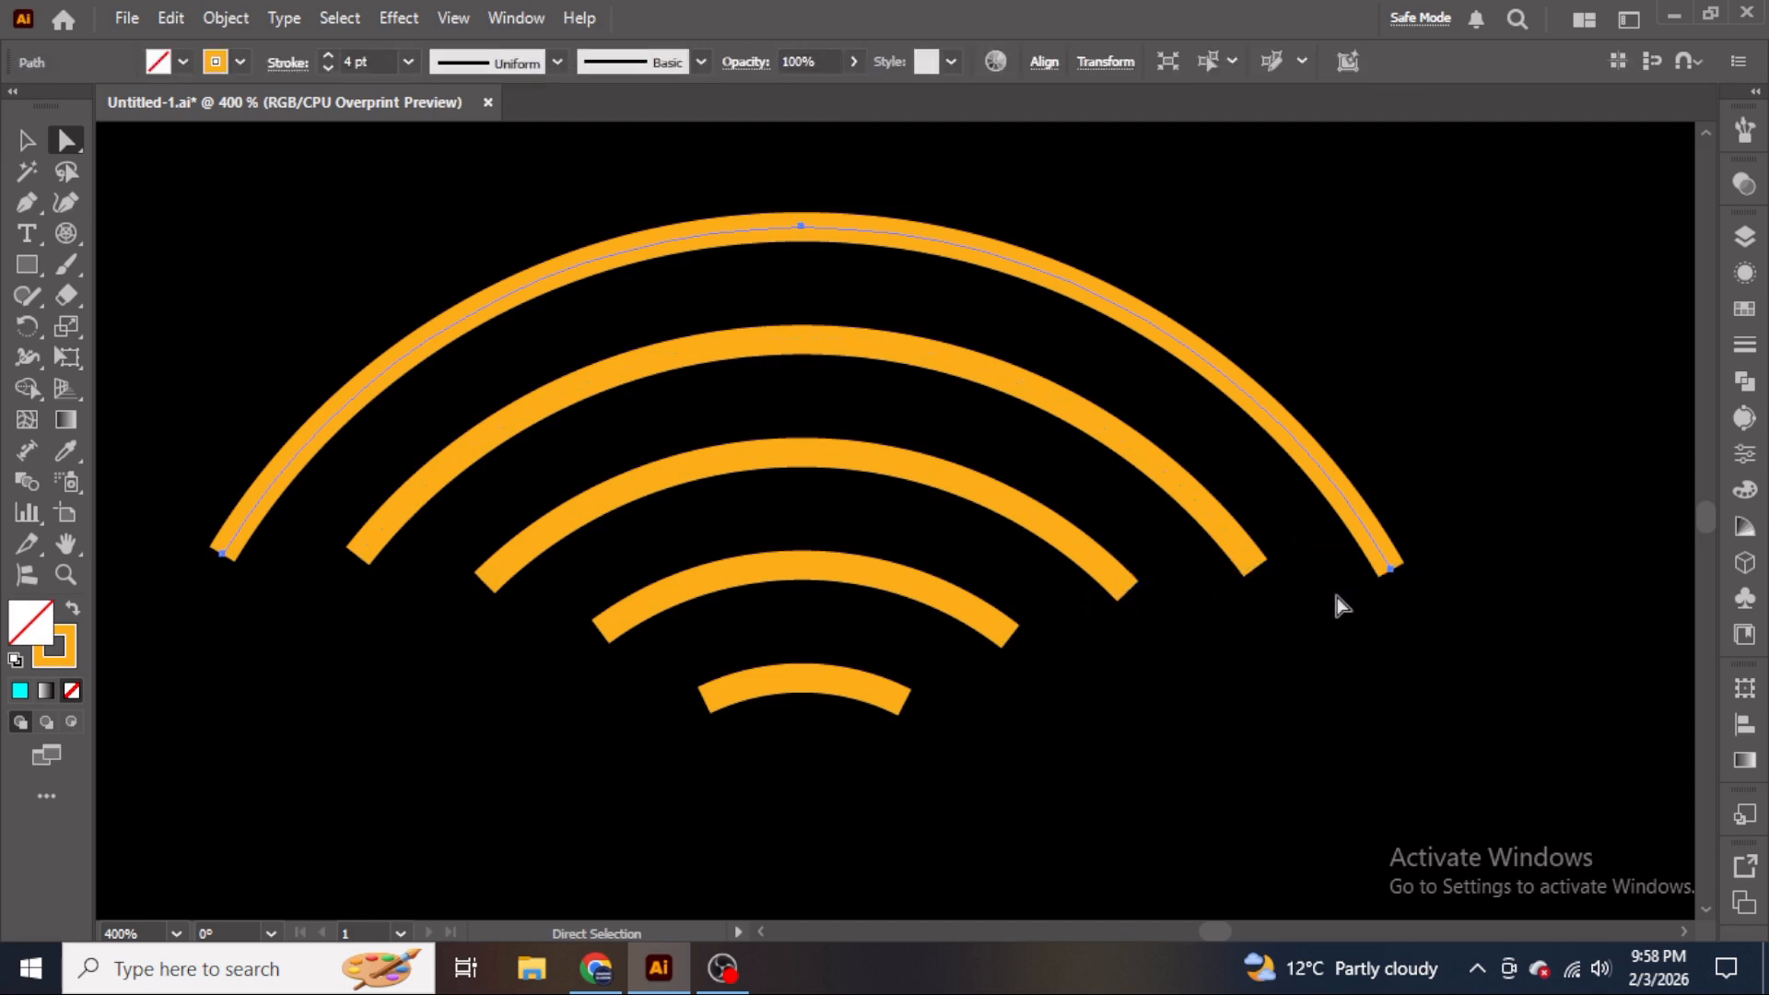
- Make a pattern from all five arcs and set its tile type to Brick by Row
drag(187, 238, 1480, 820)
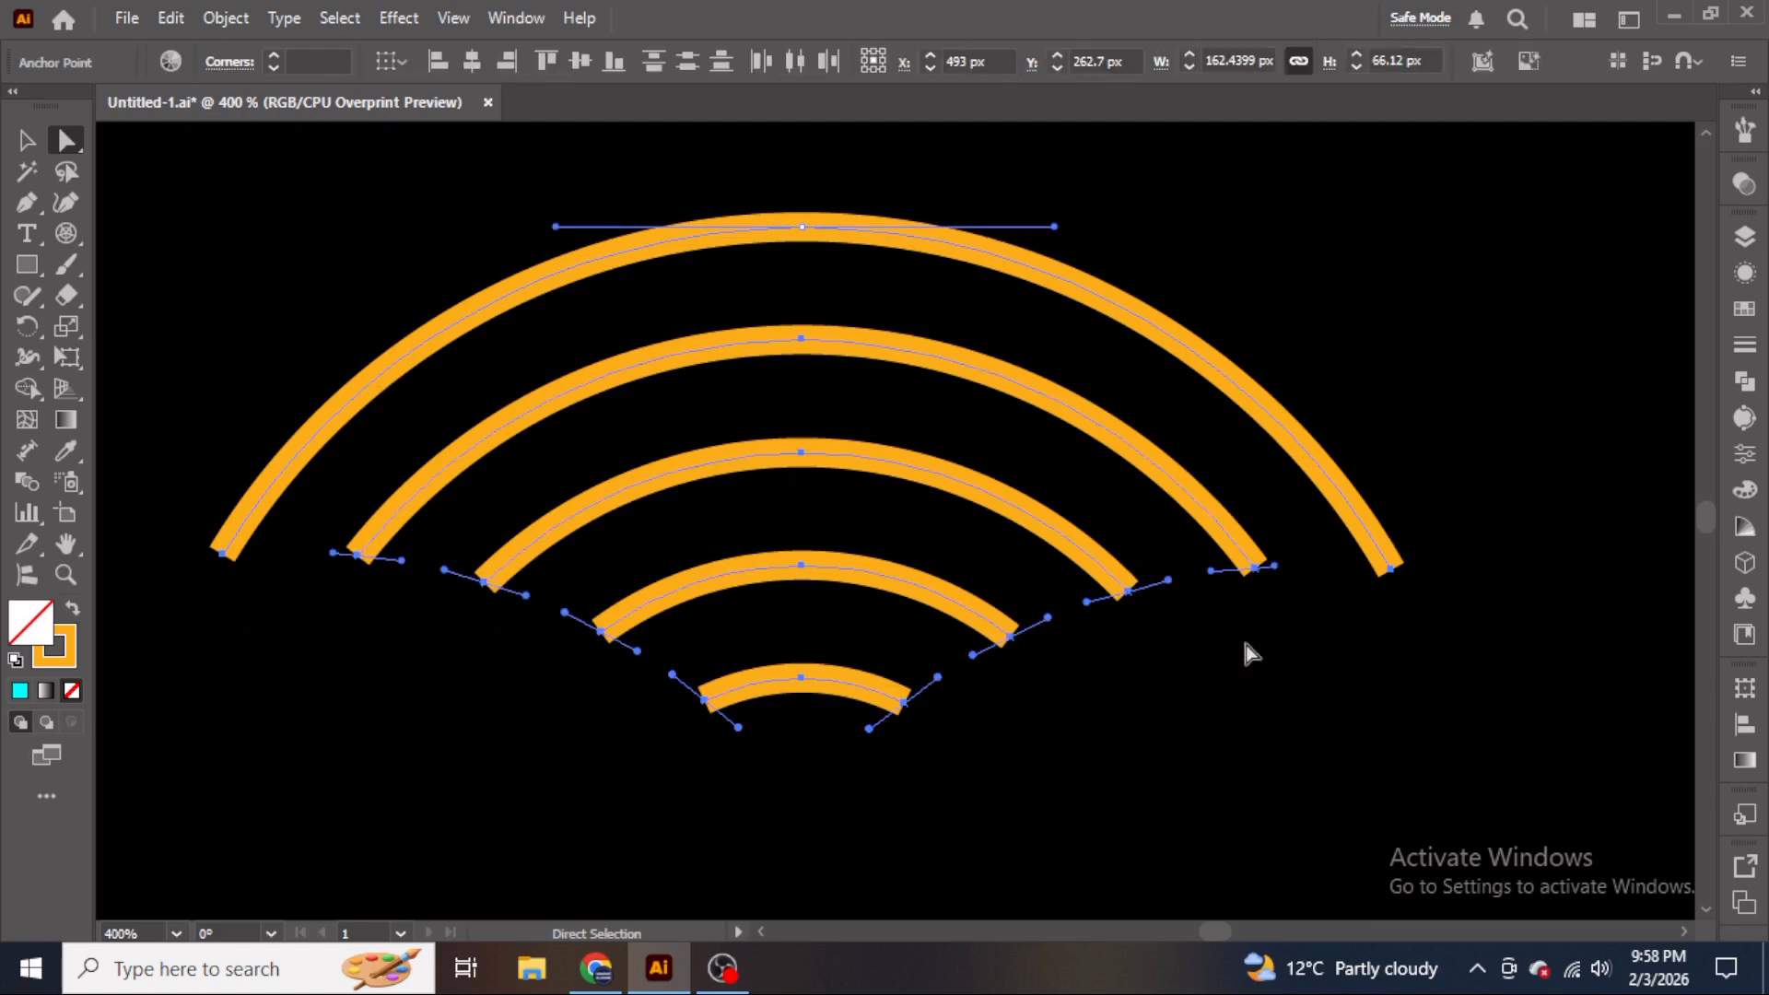
click(221, 24)
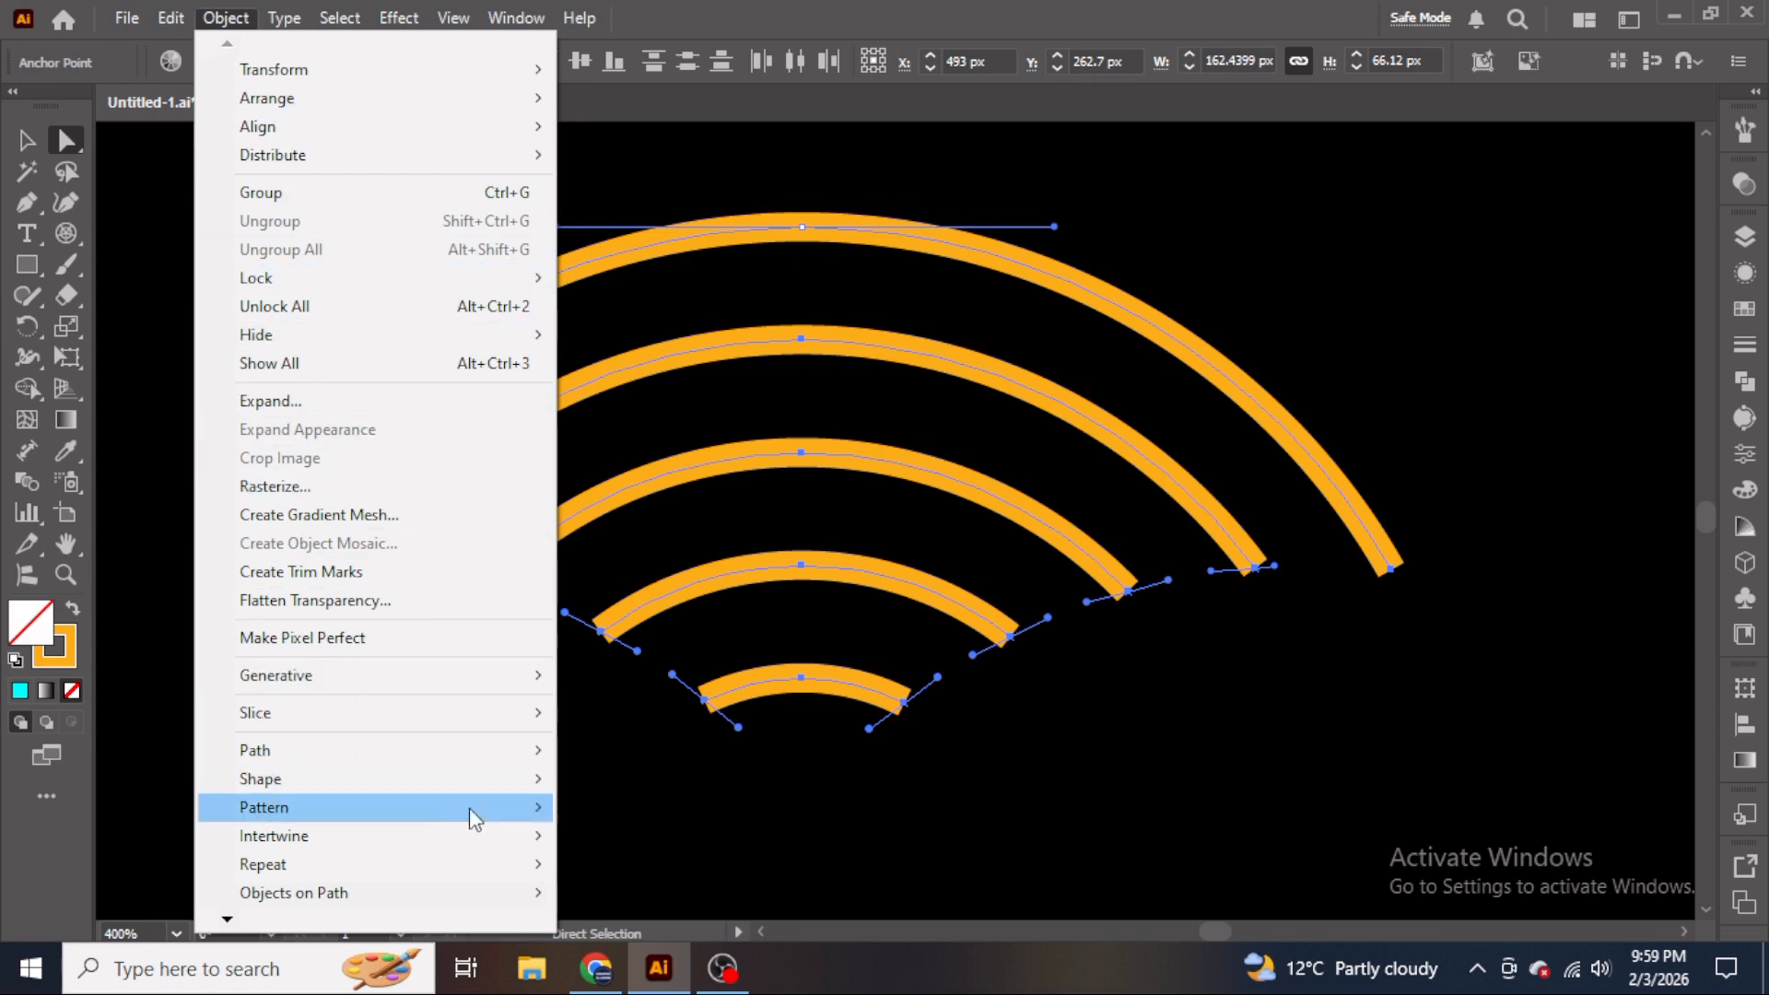
mouse_move(474, 808)
click(628, 810)
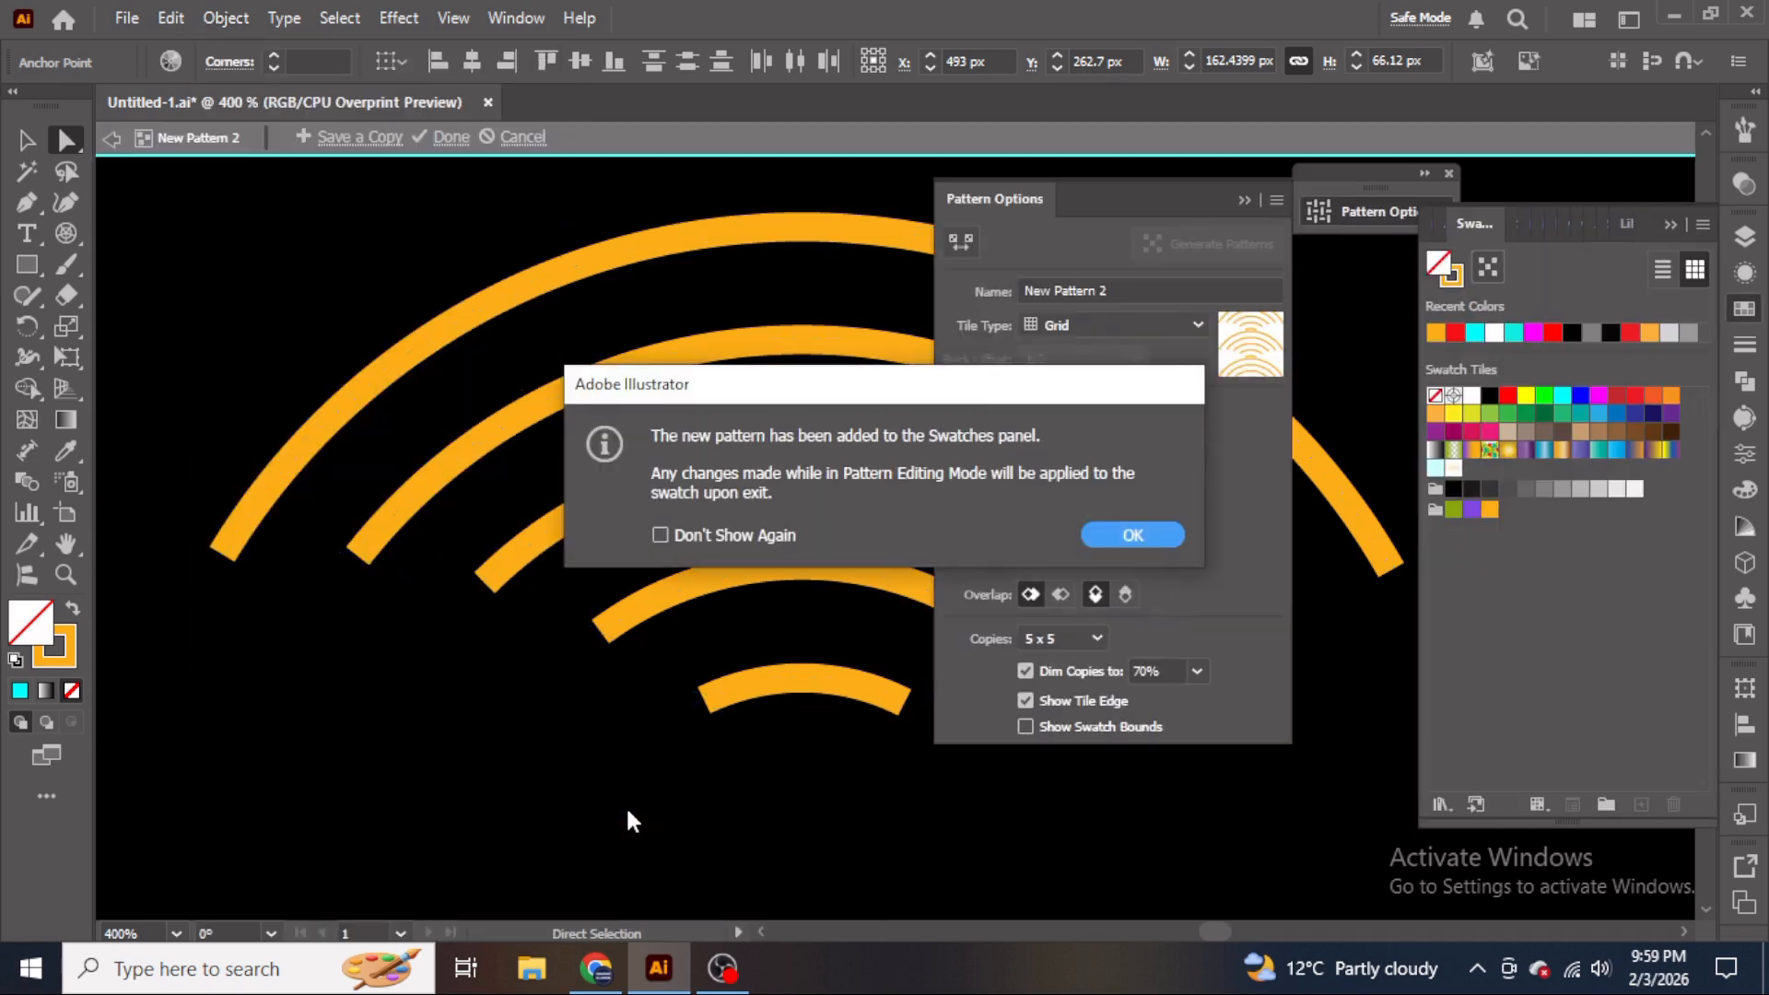
click(1122, 539)
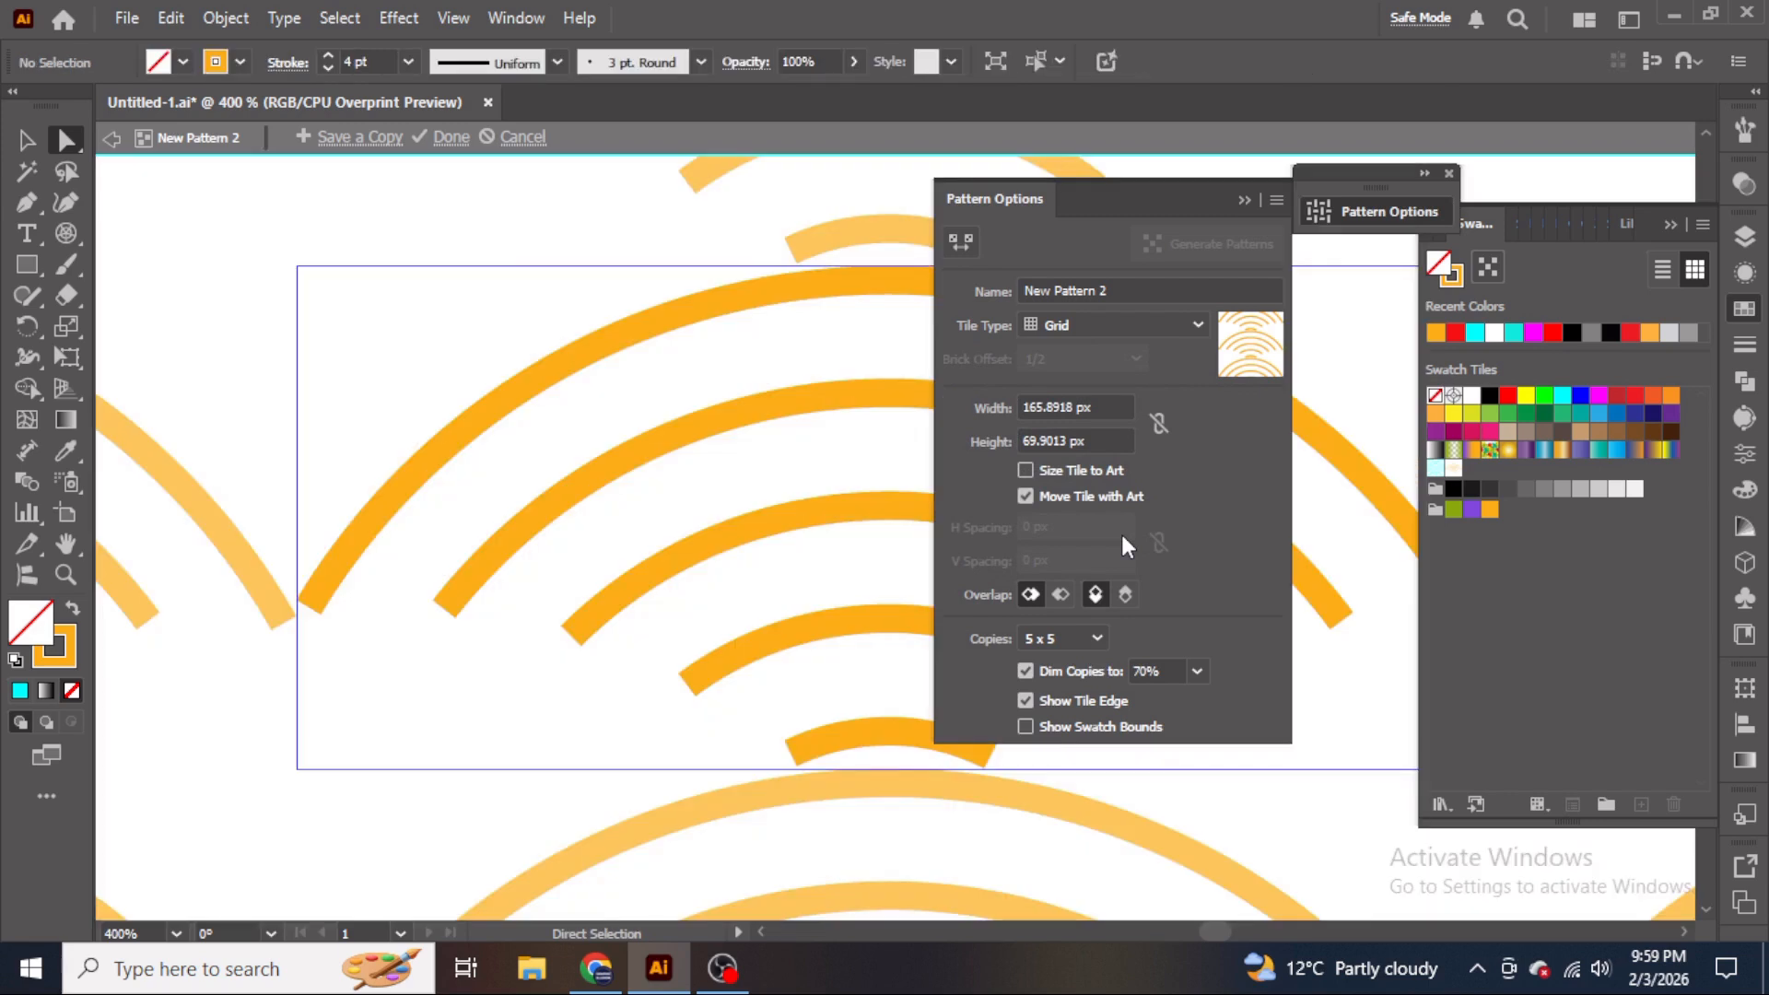
click(1148, 325)
click(1148, 382)
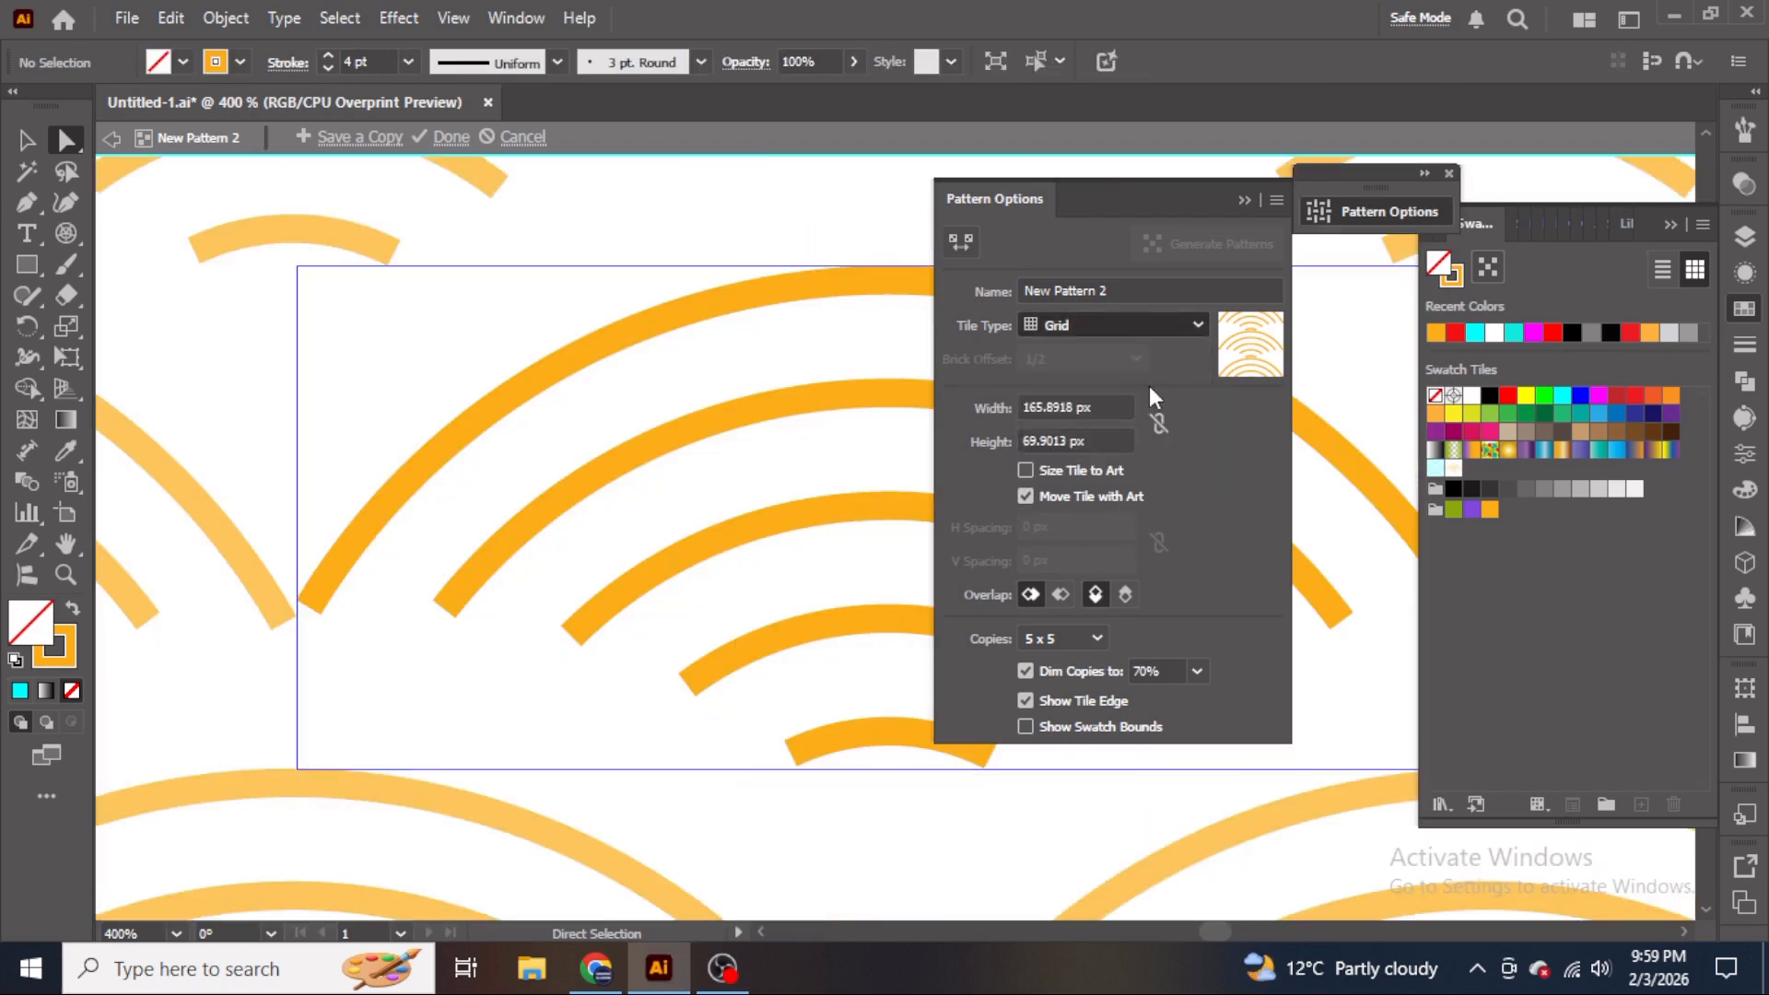
- Set the pattern tile's height to 47 px so neighbouring rows of fans interlock
click(1101, 440)
text(65)
key(Return)
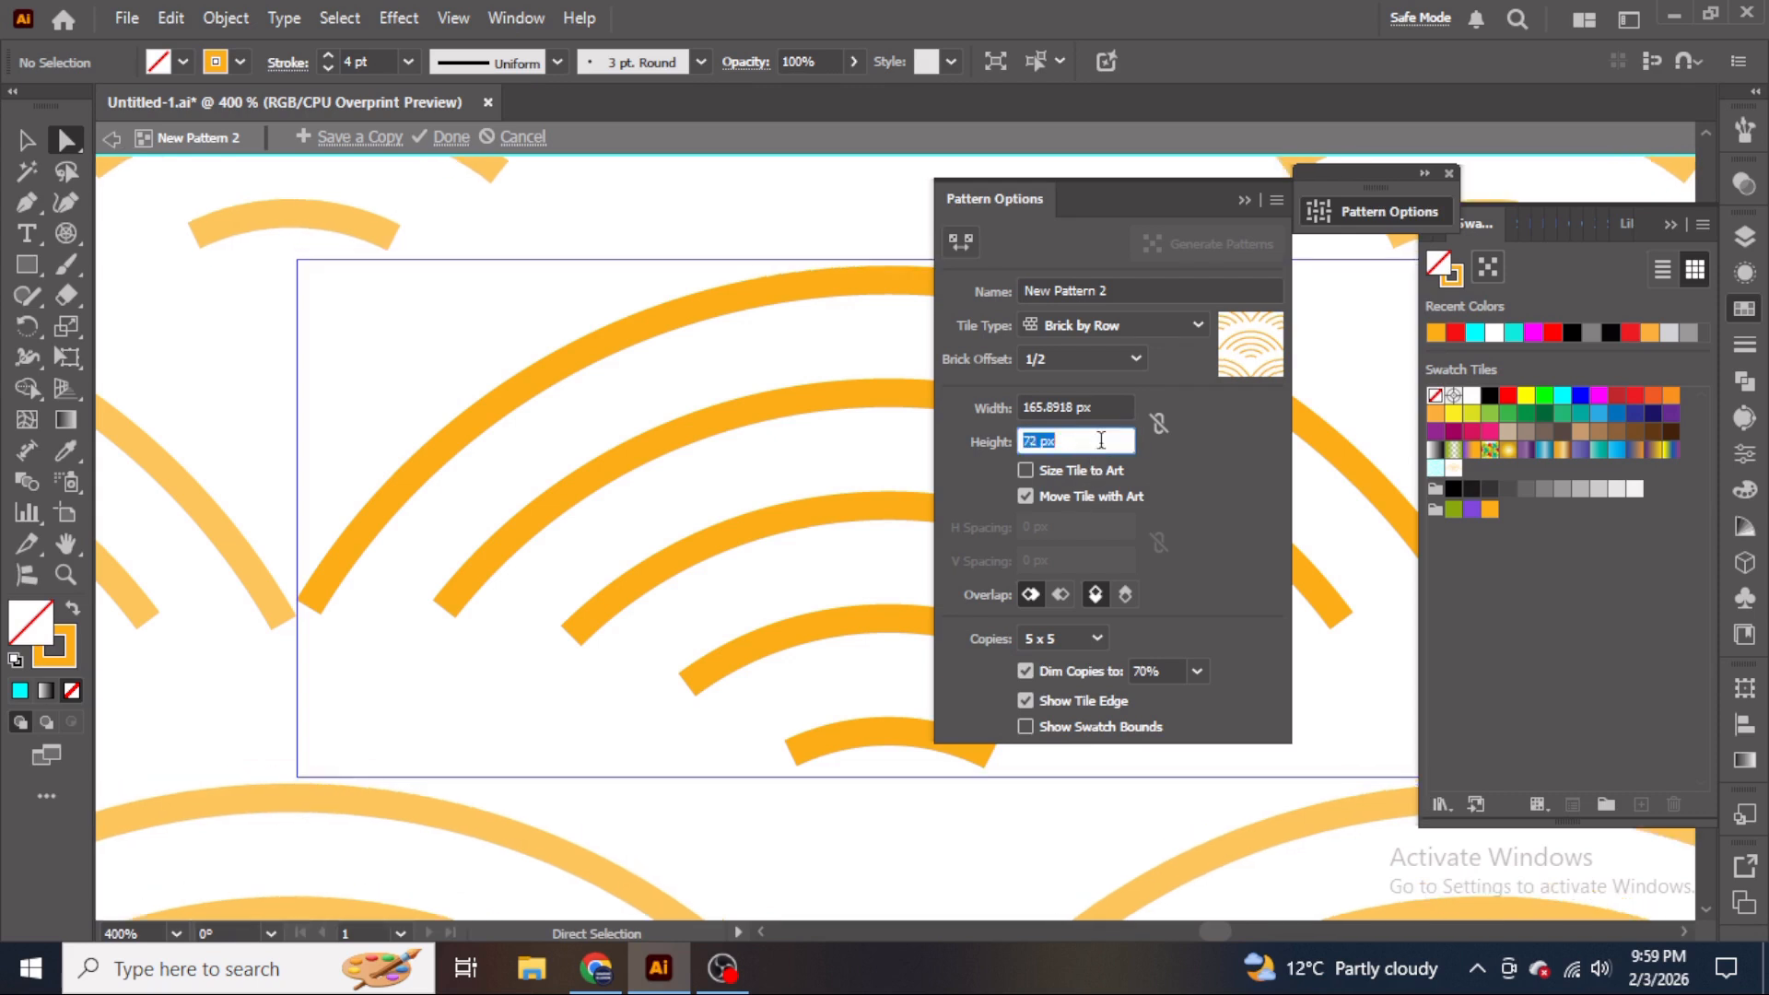
key(Down)
key(Down)
key(Down)
key(Down)
key(Down)
key(Down)
key(Down)
key(Down)
key(Down)
key(Down)
key(Down)
key(Down)
key(Down)
key(Down)
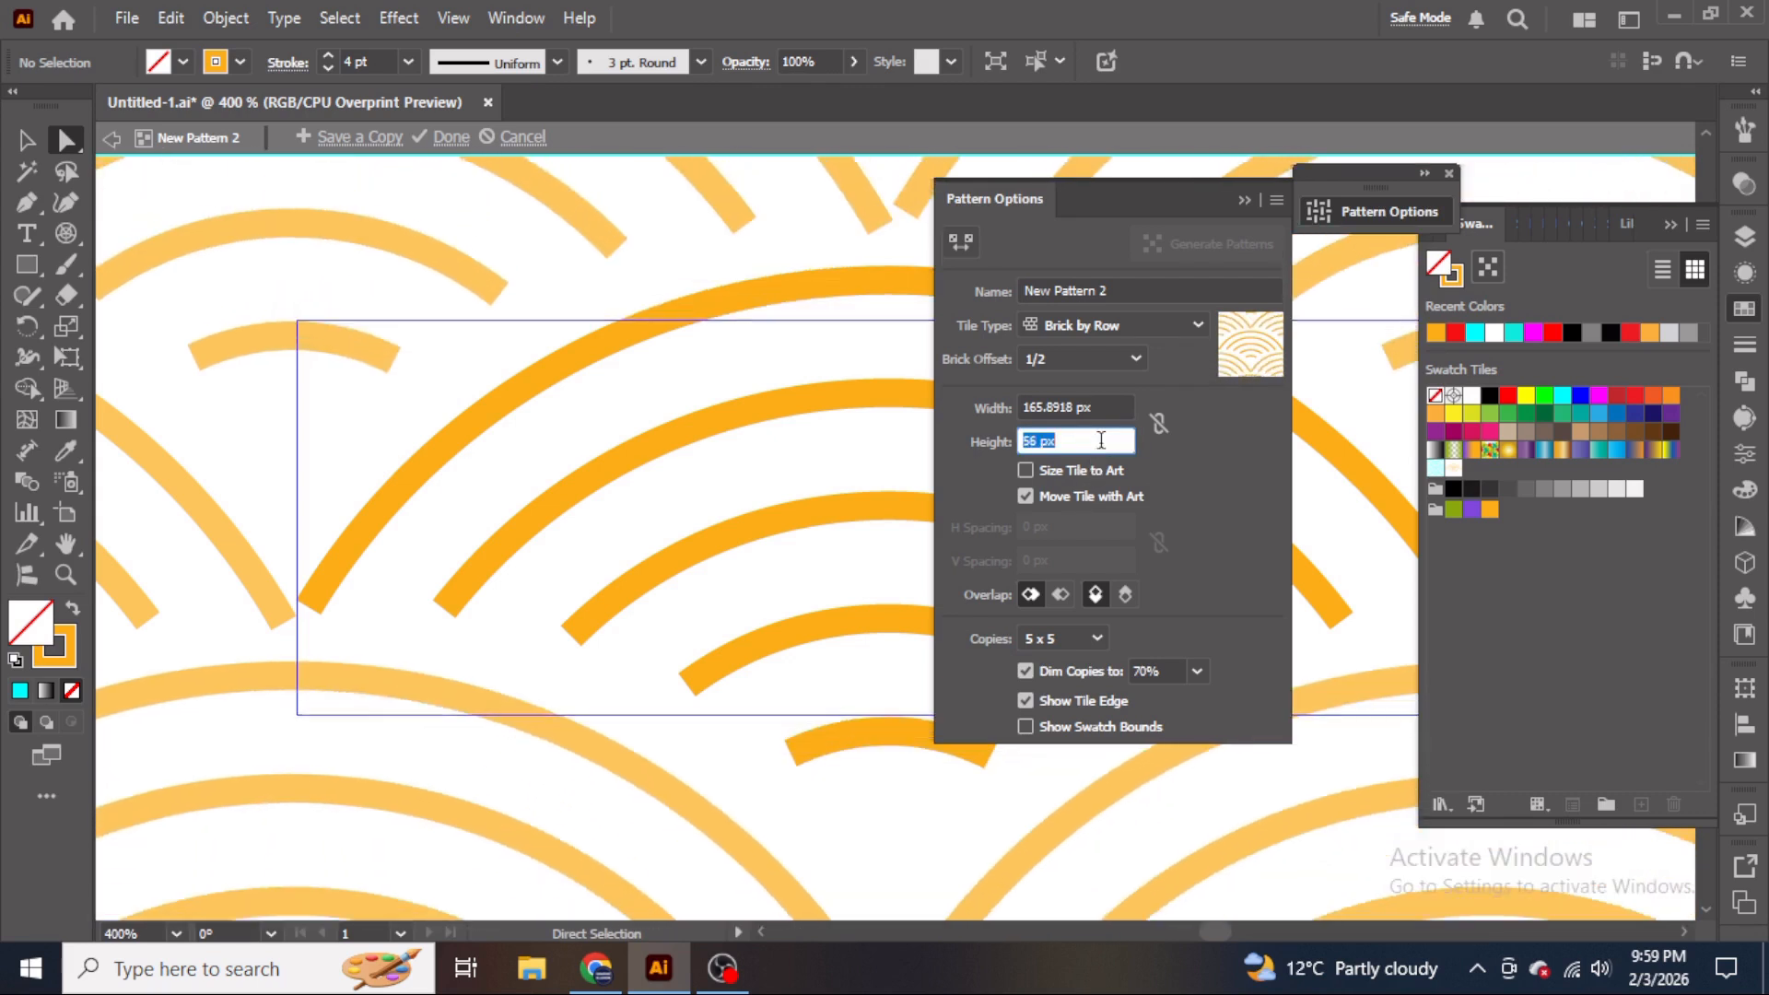
key(Down)
key(Down)
key(Down)
key(Down)
key(Down)
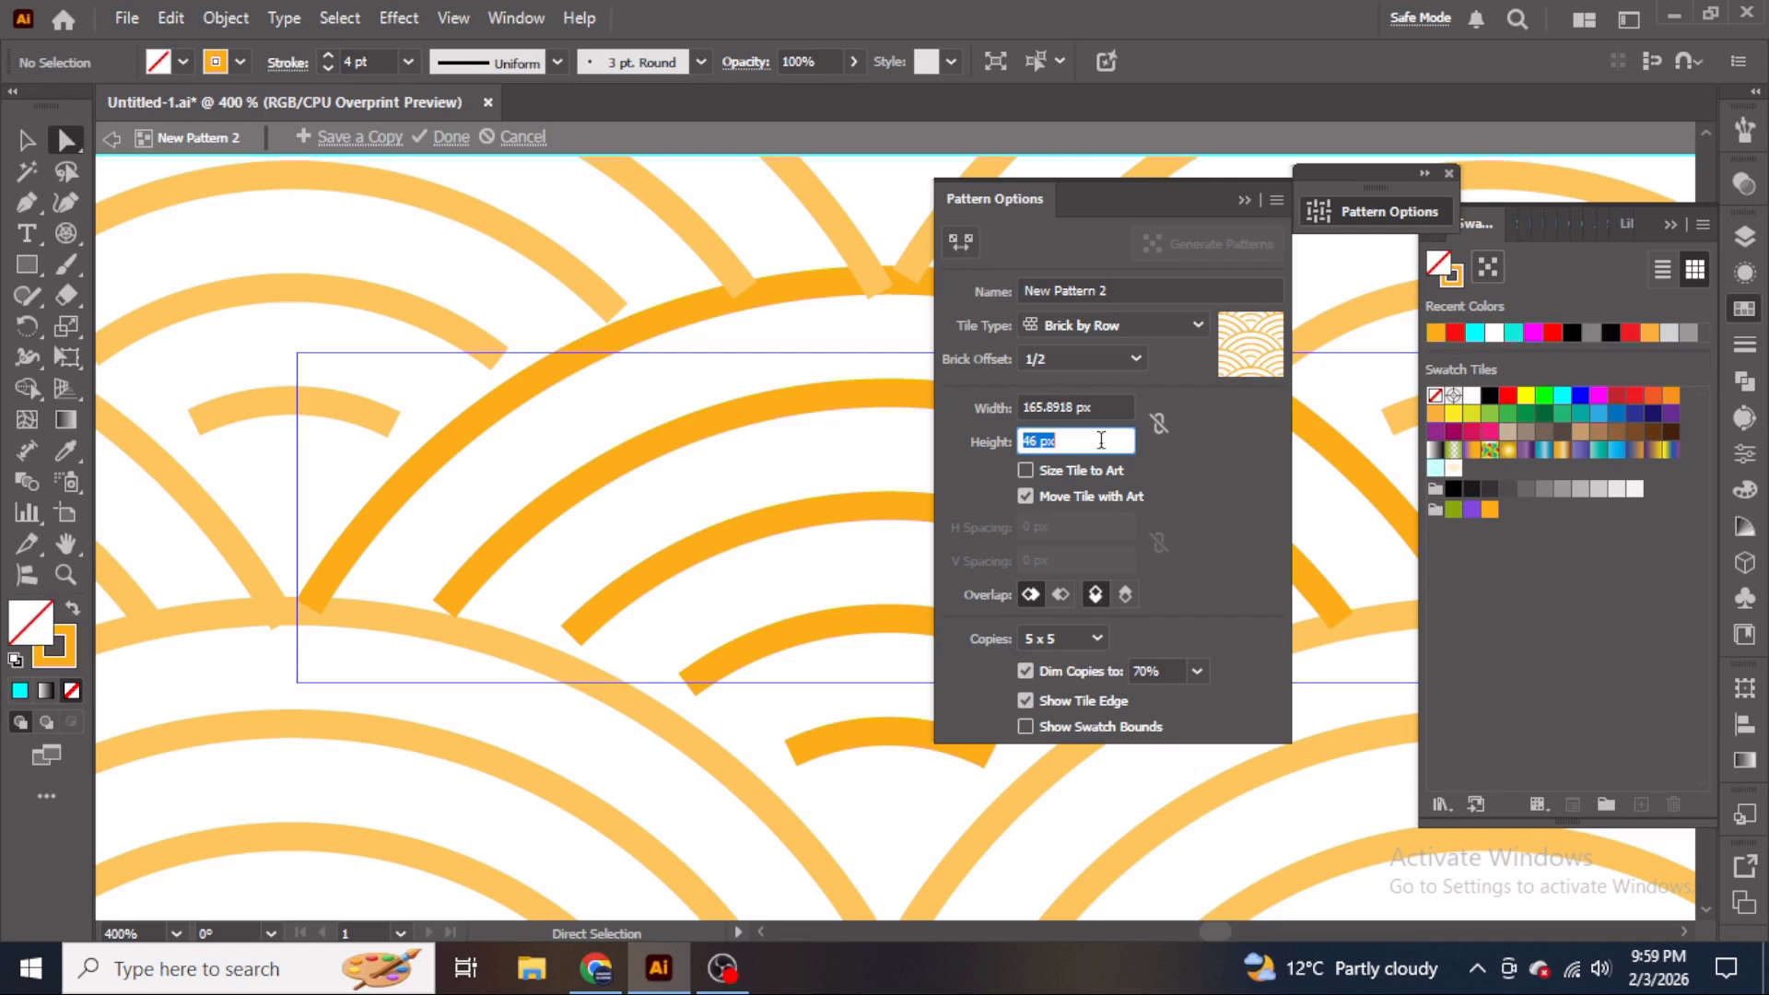
key(Up)
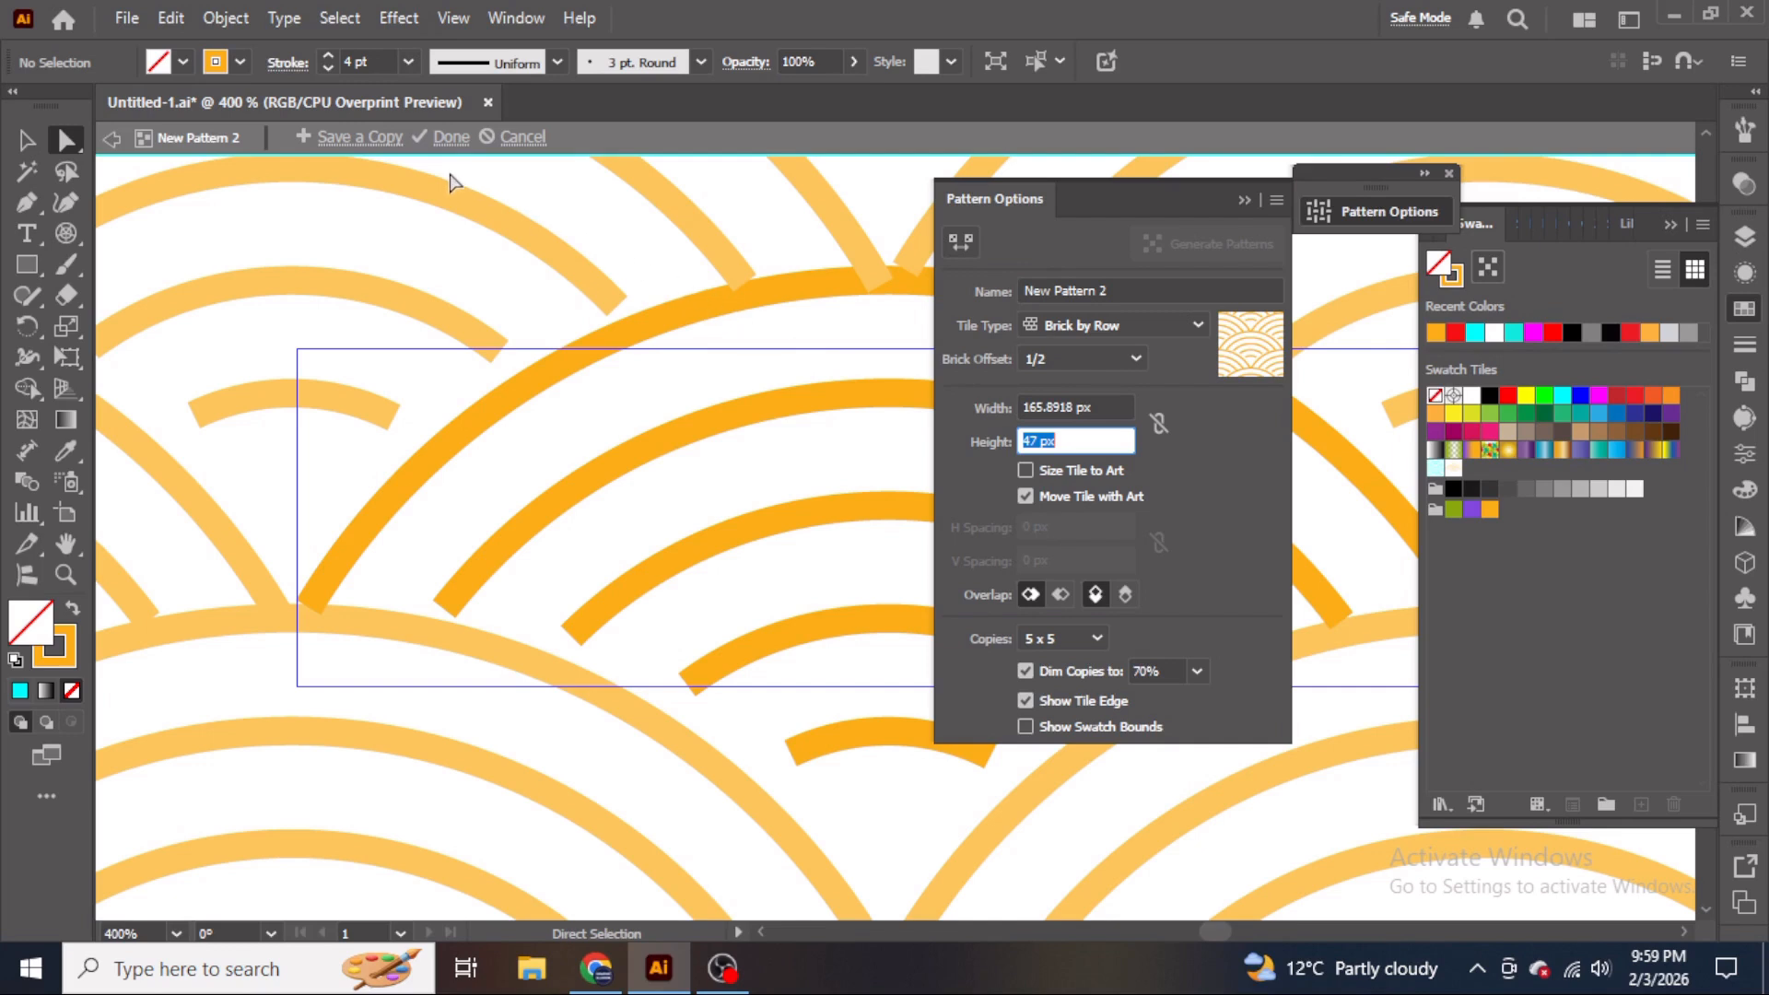
- Save a copy of the pattern under the suggested name and finish pattern editing
click(354, 138)
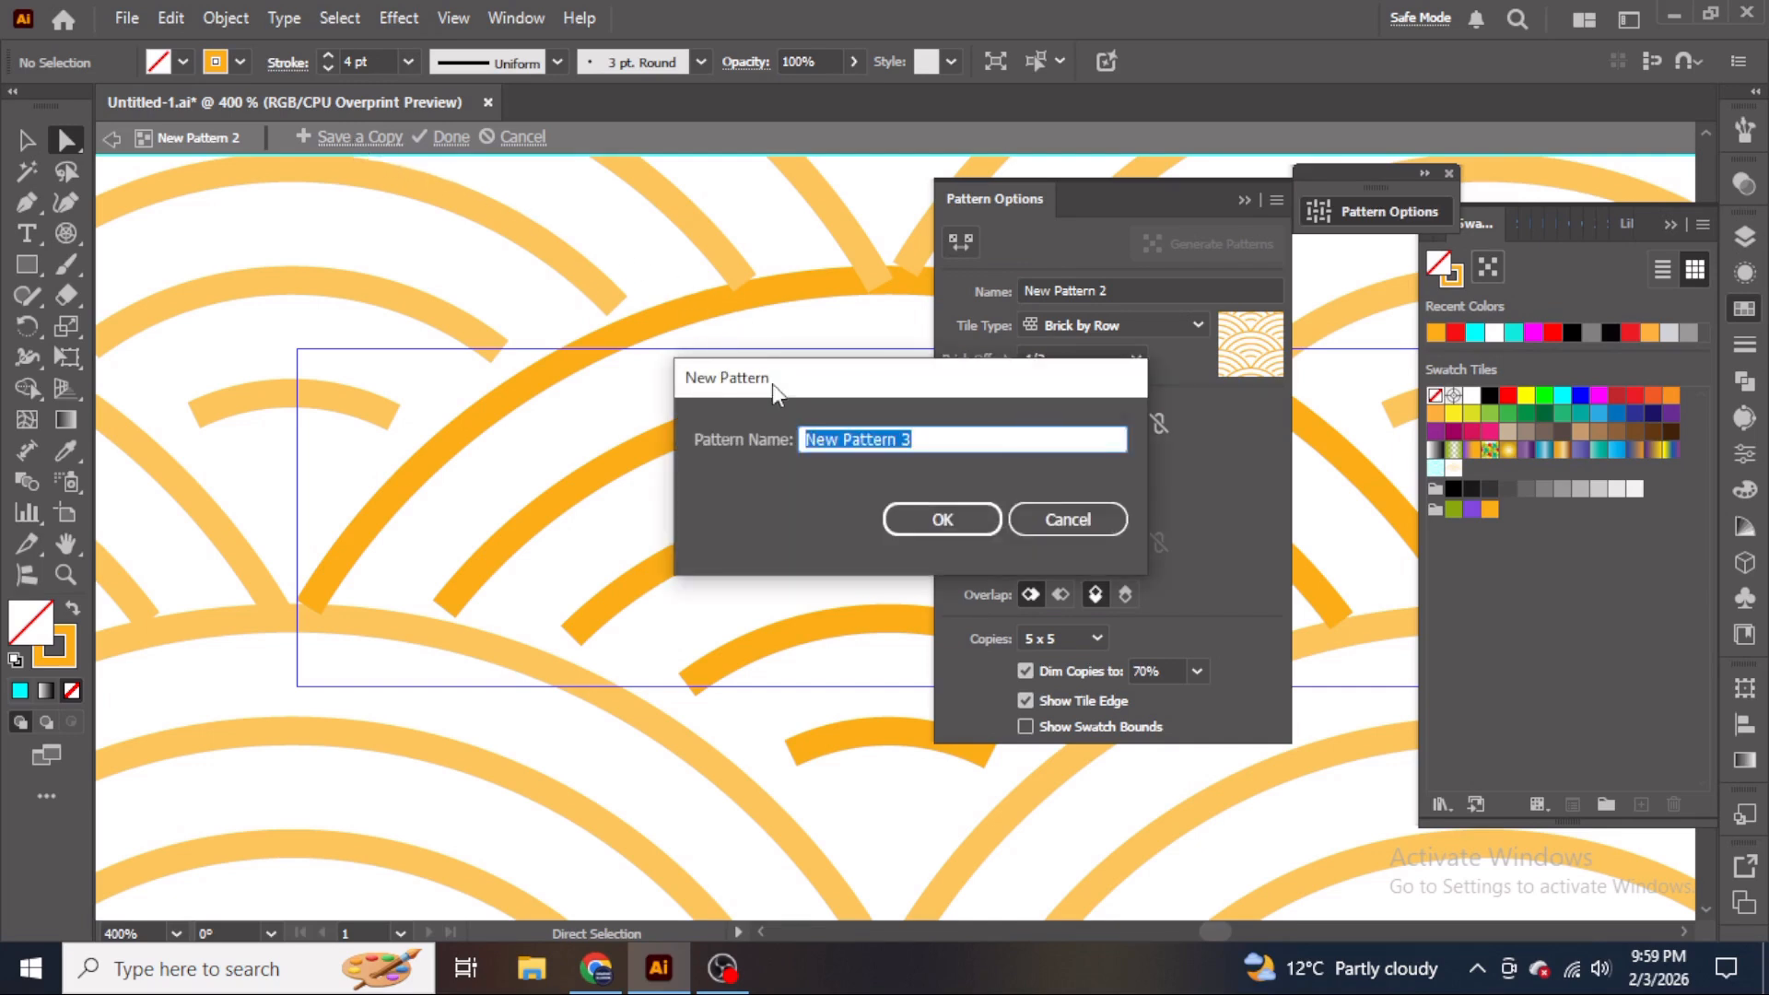
click(940, 514)
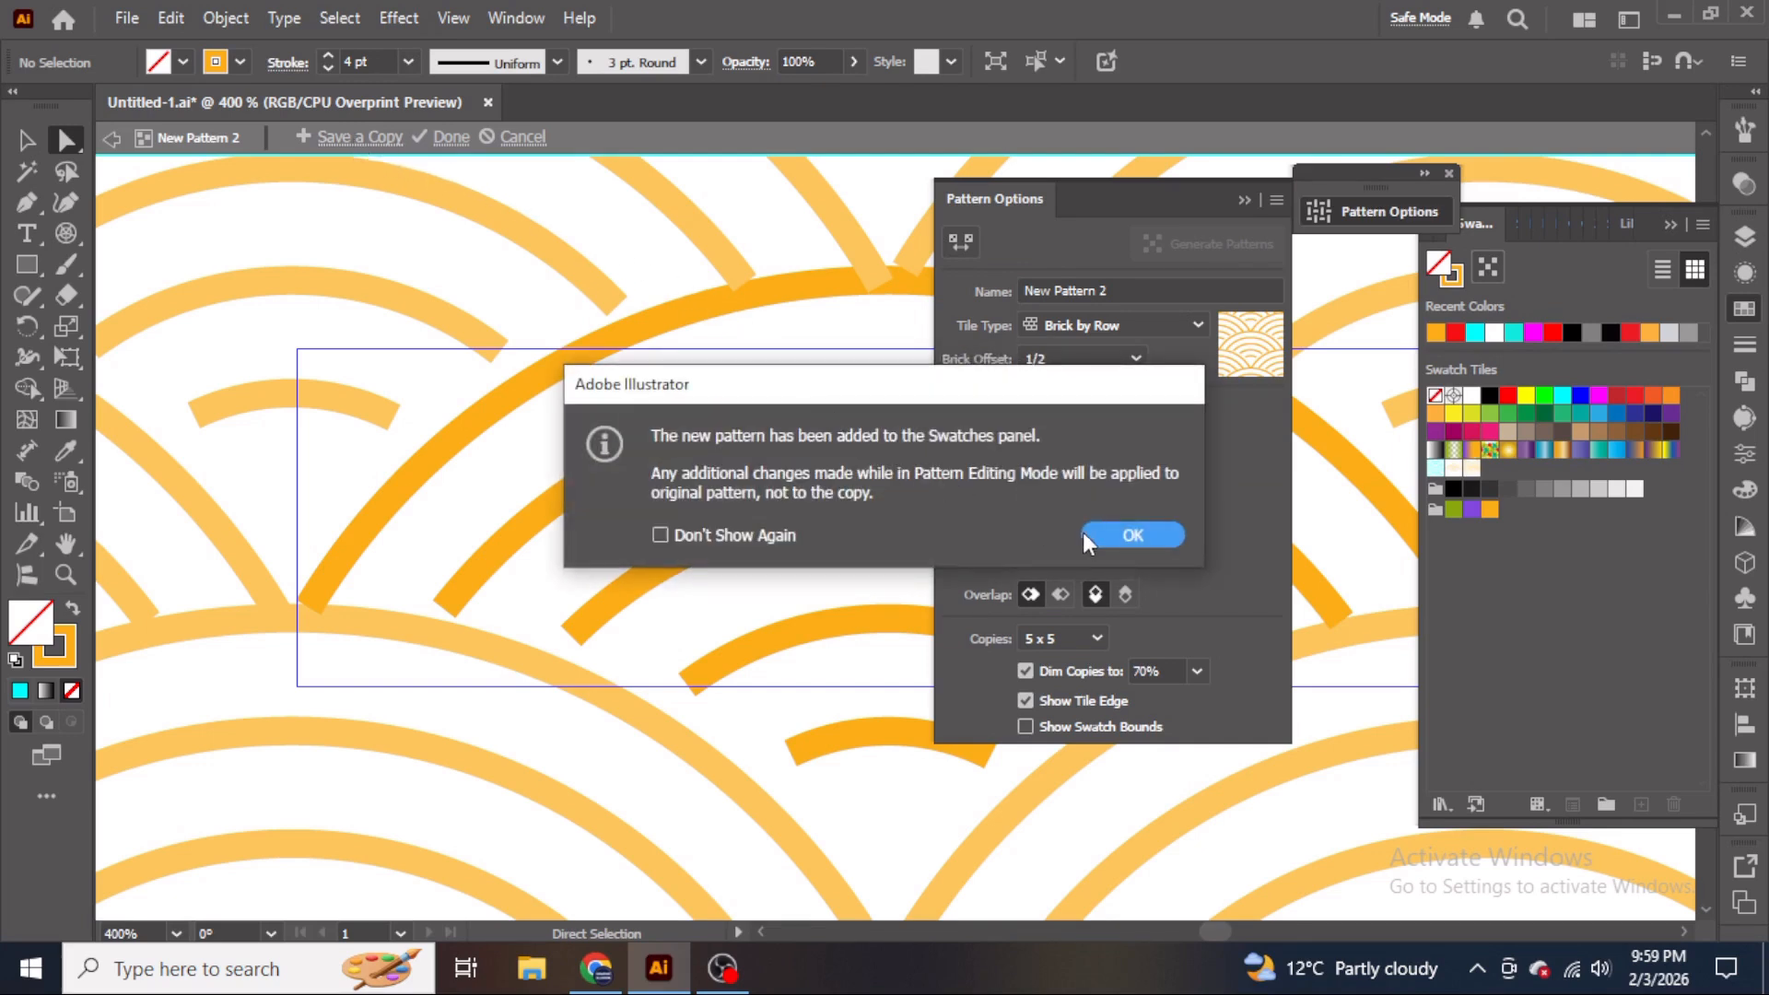
click(1143, 533)
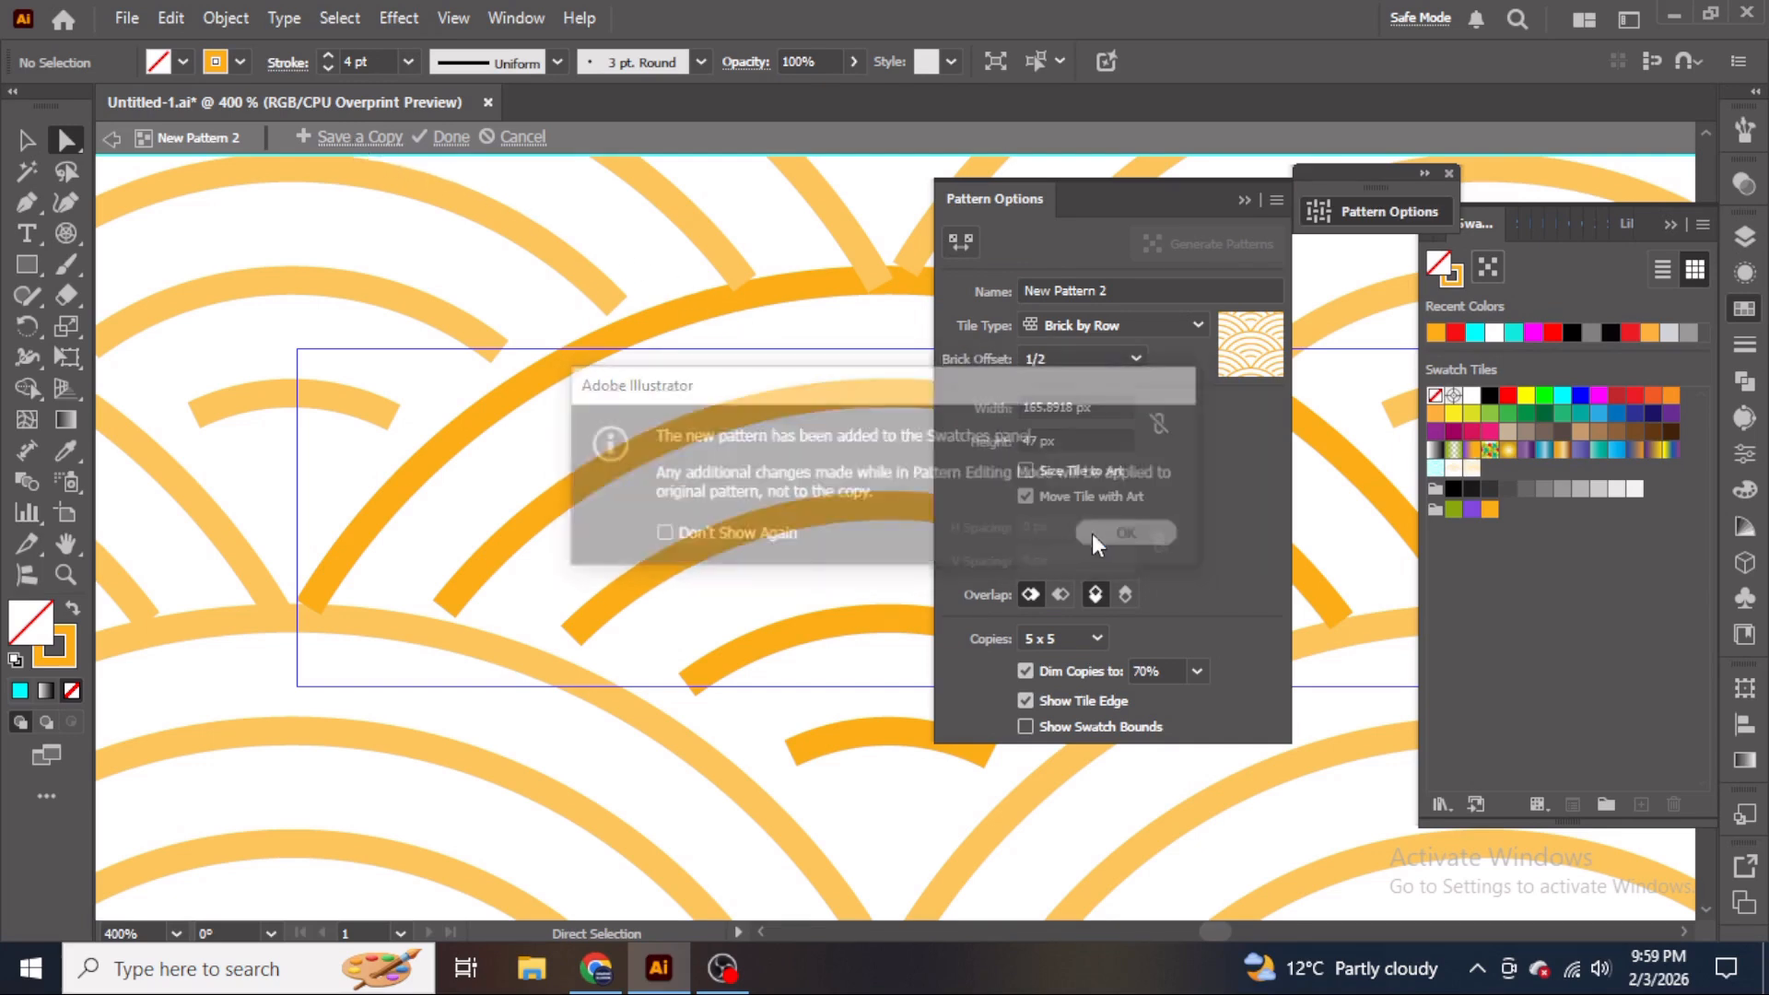
click(438, 138)
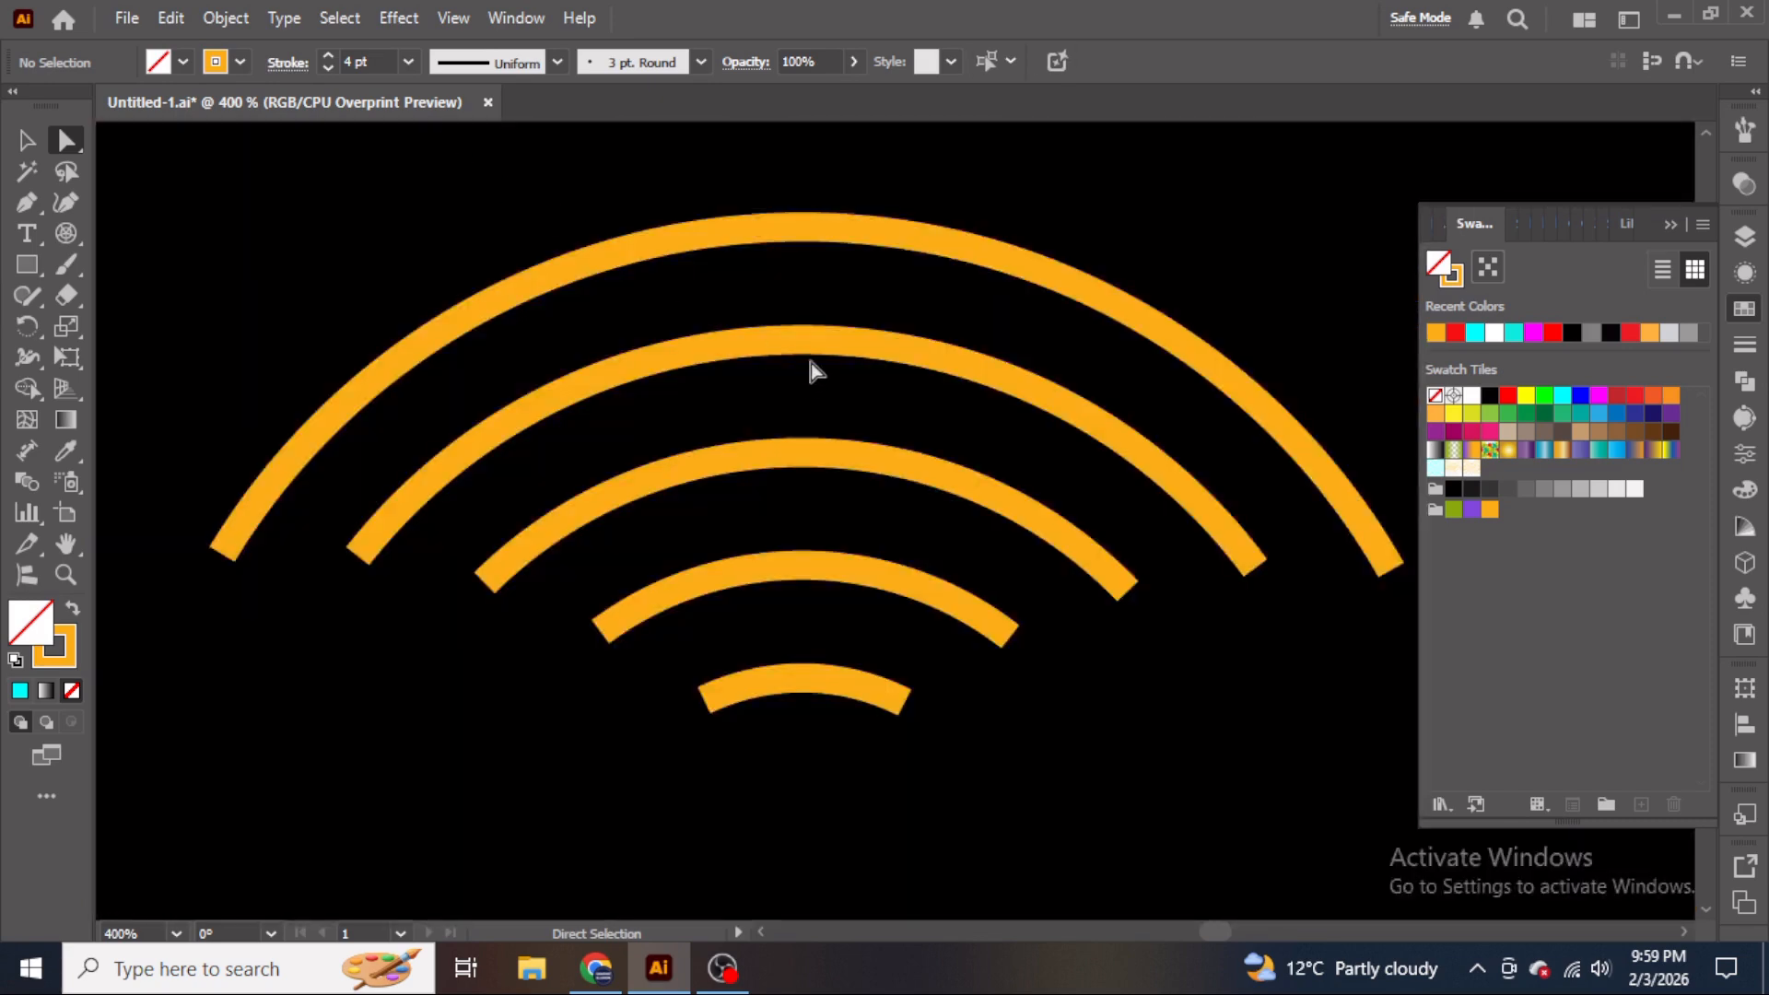
- Delete all five original arcs from the canvas
drag(369, 191, 1235, 866)
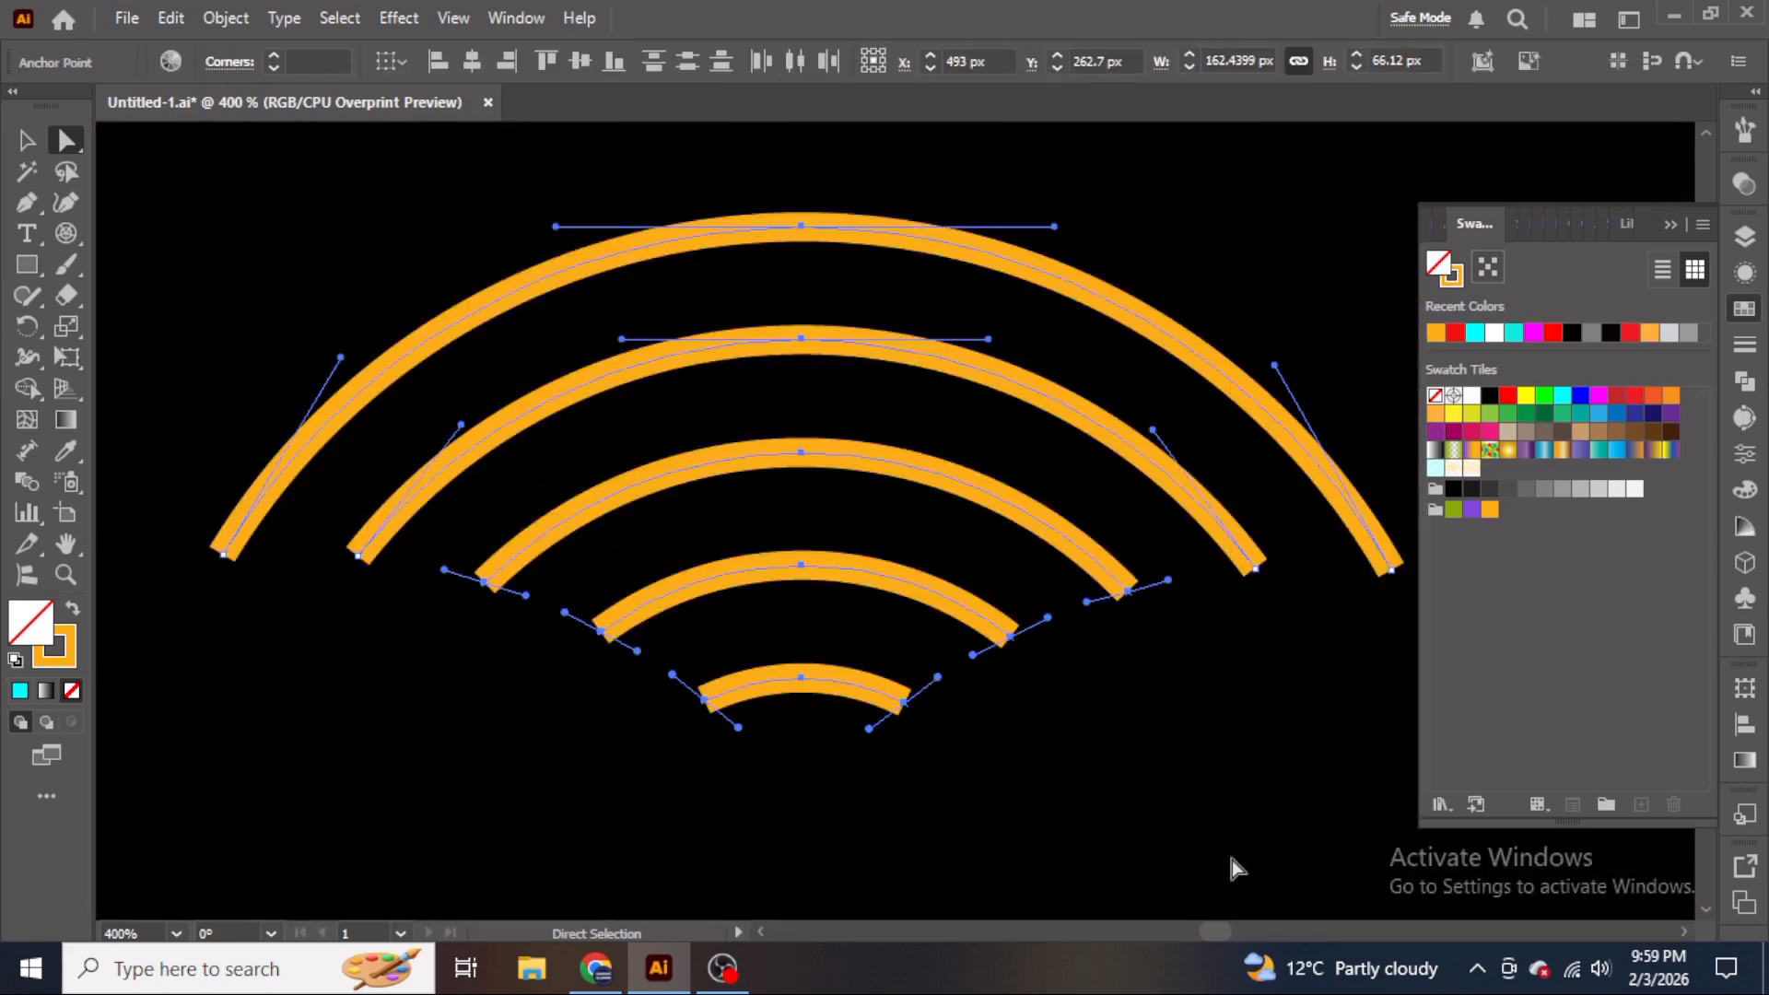
key(Delete)
key(Delete)
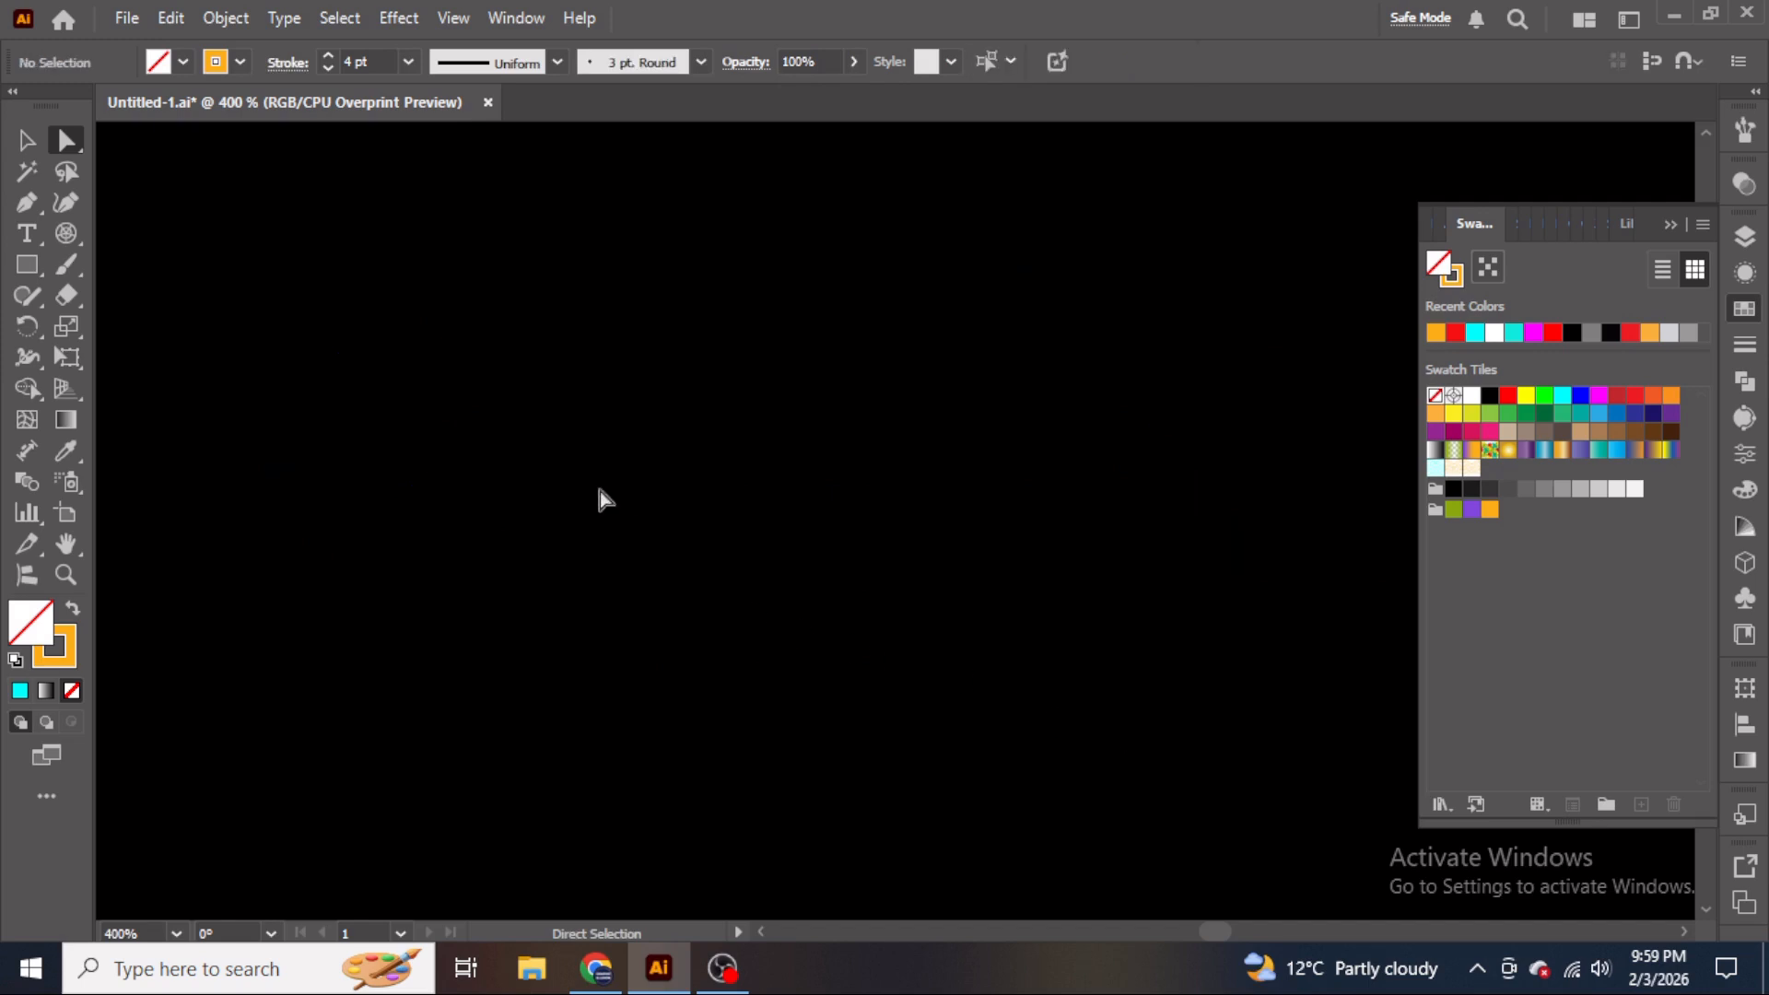
- Draw a rectangle across most of the visible canvas and fill it with the newest fan pattern swatch
click(24, 266)
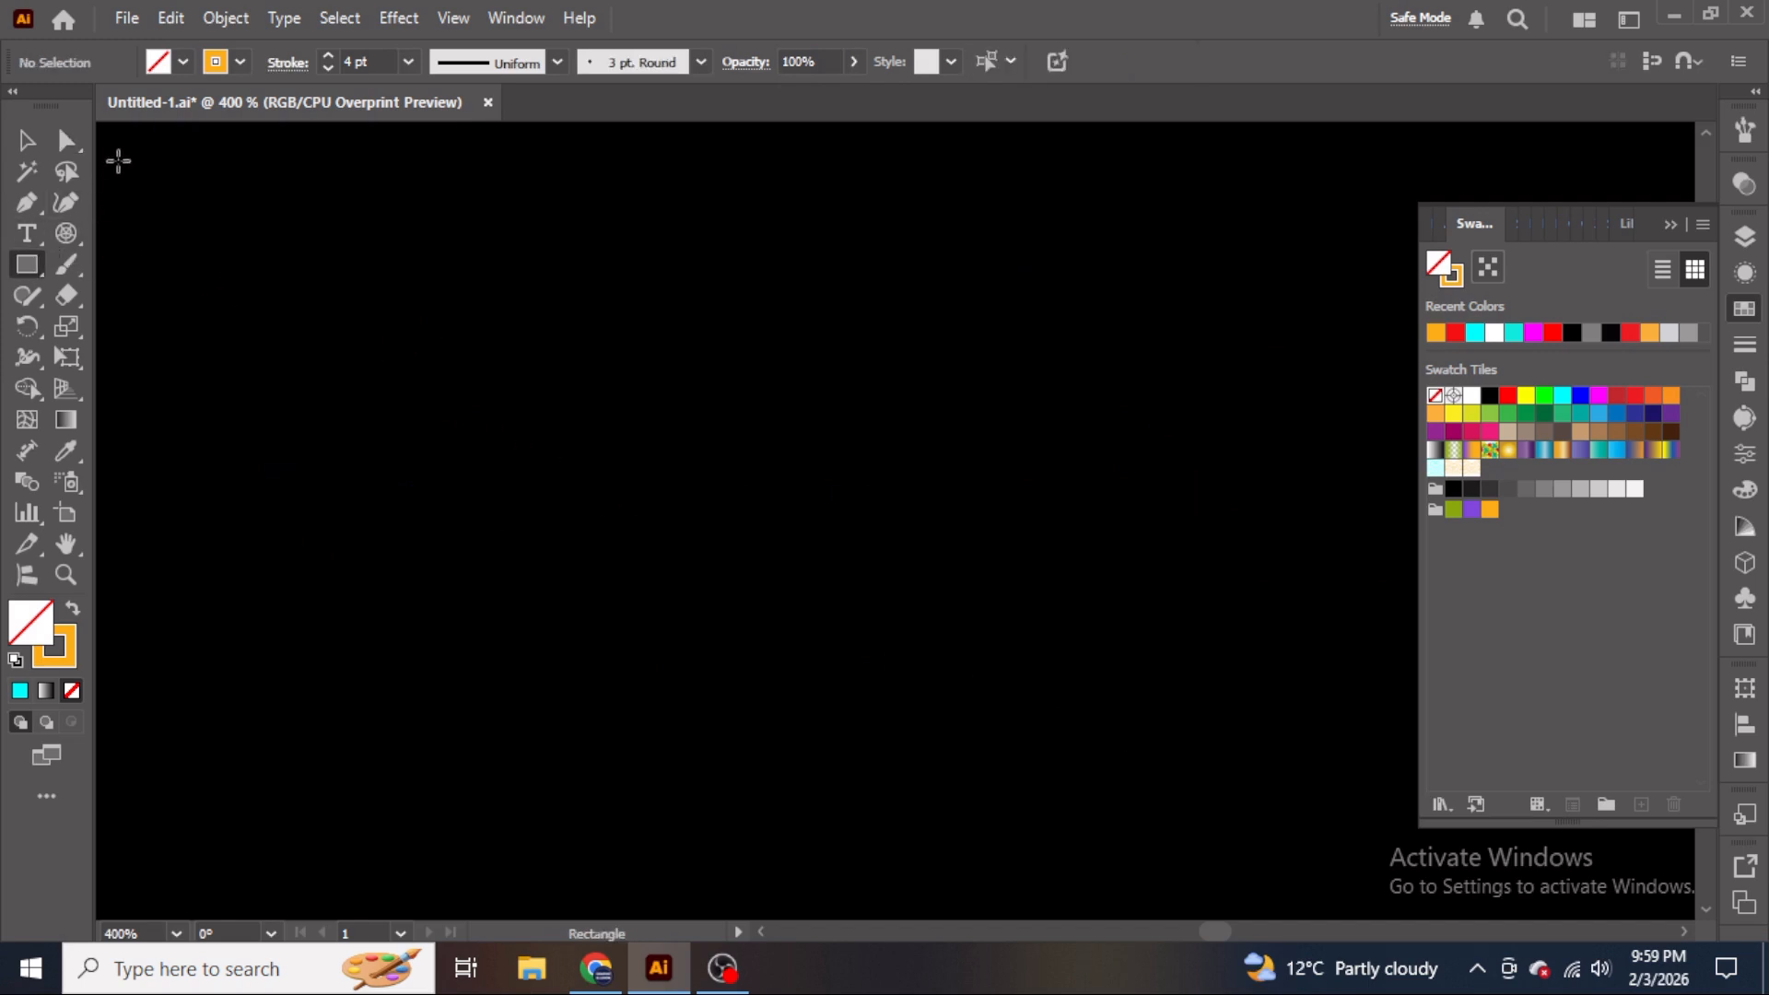
mouse_move(124, 147)
mouse_down()
mouse_move(376, 349)
mouse_move(900, 703)
mouse_move(1369, 878)
mouse_up()
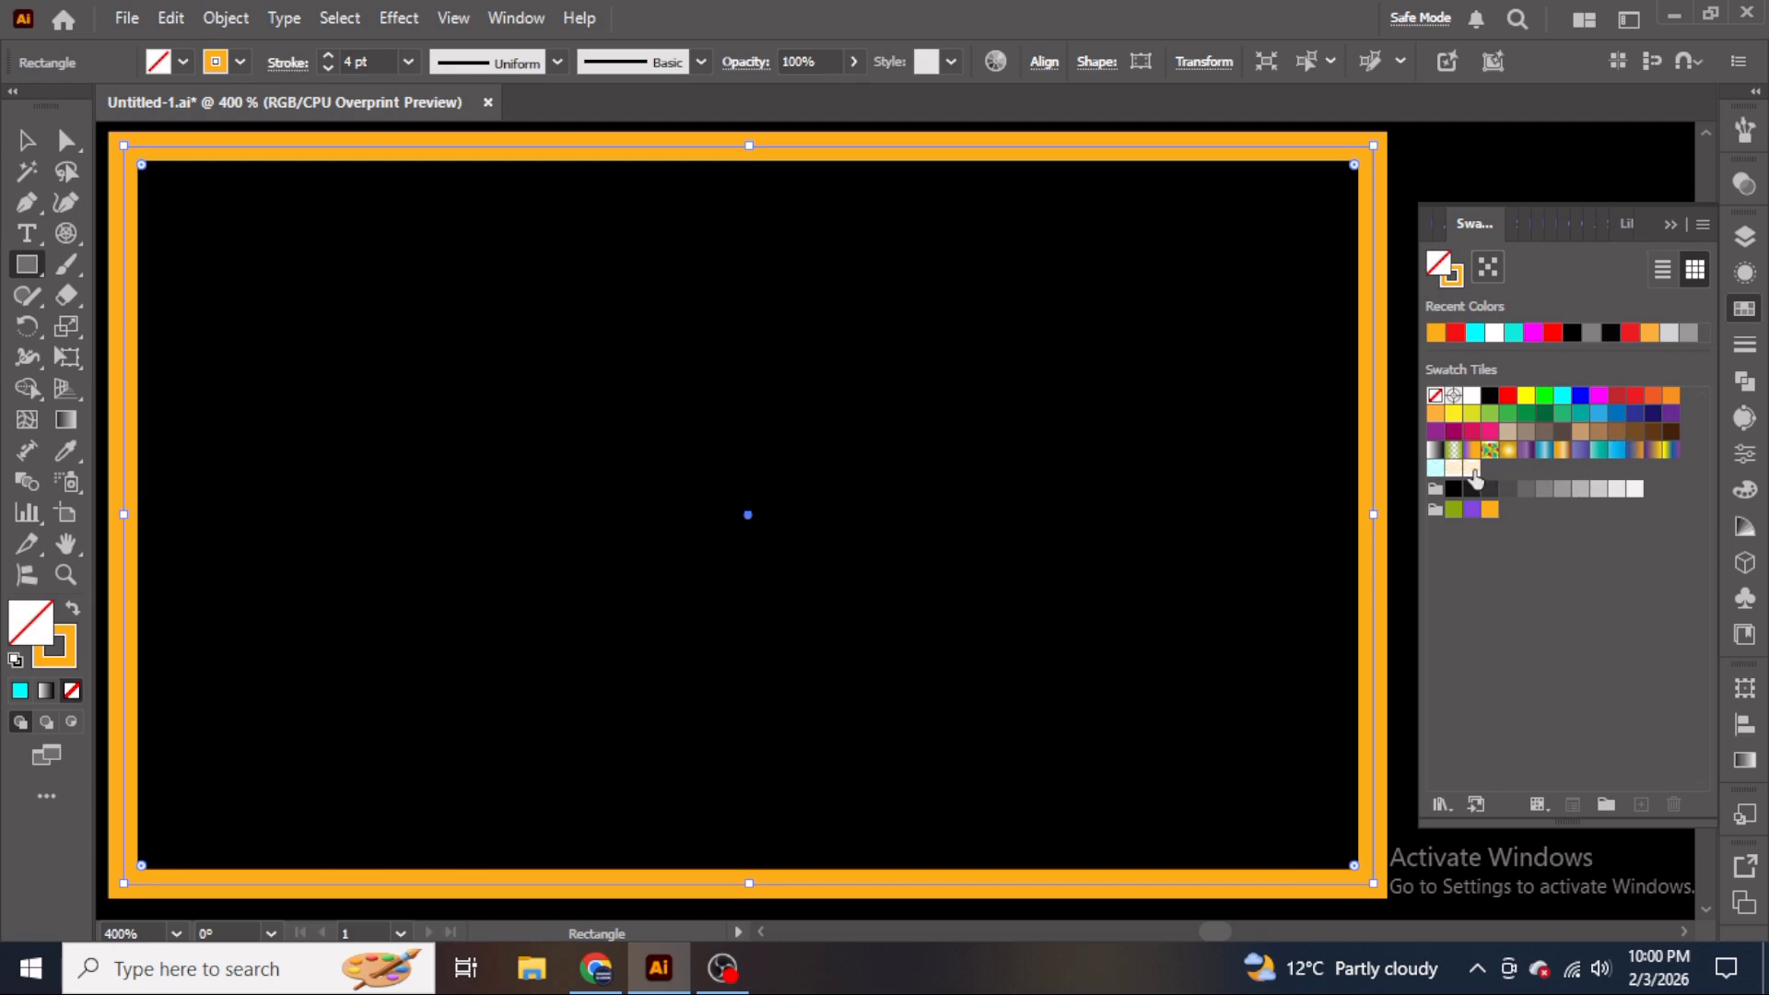
click(1472, 469)
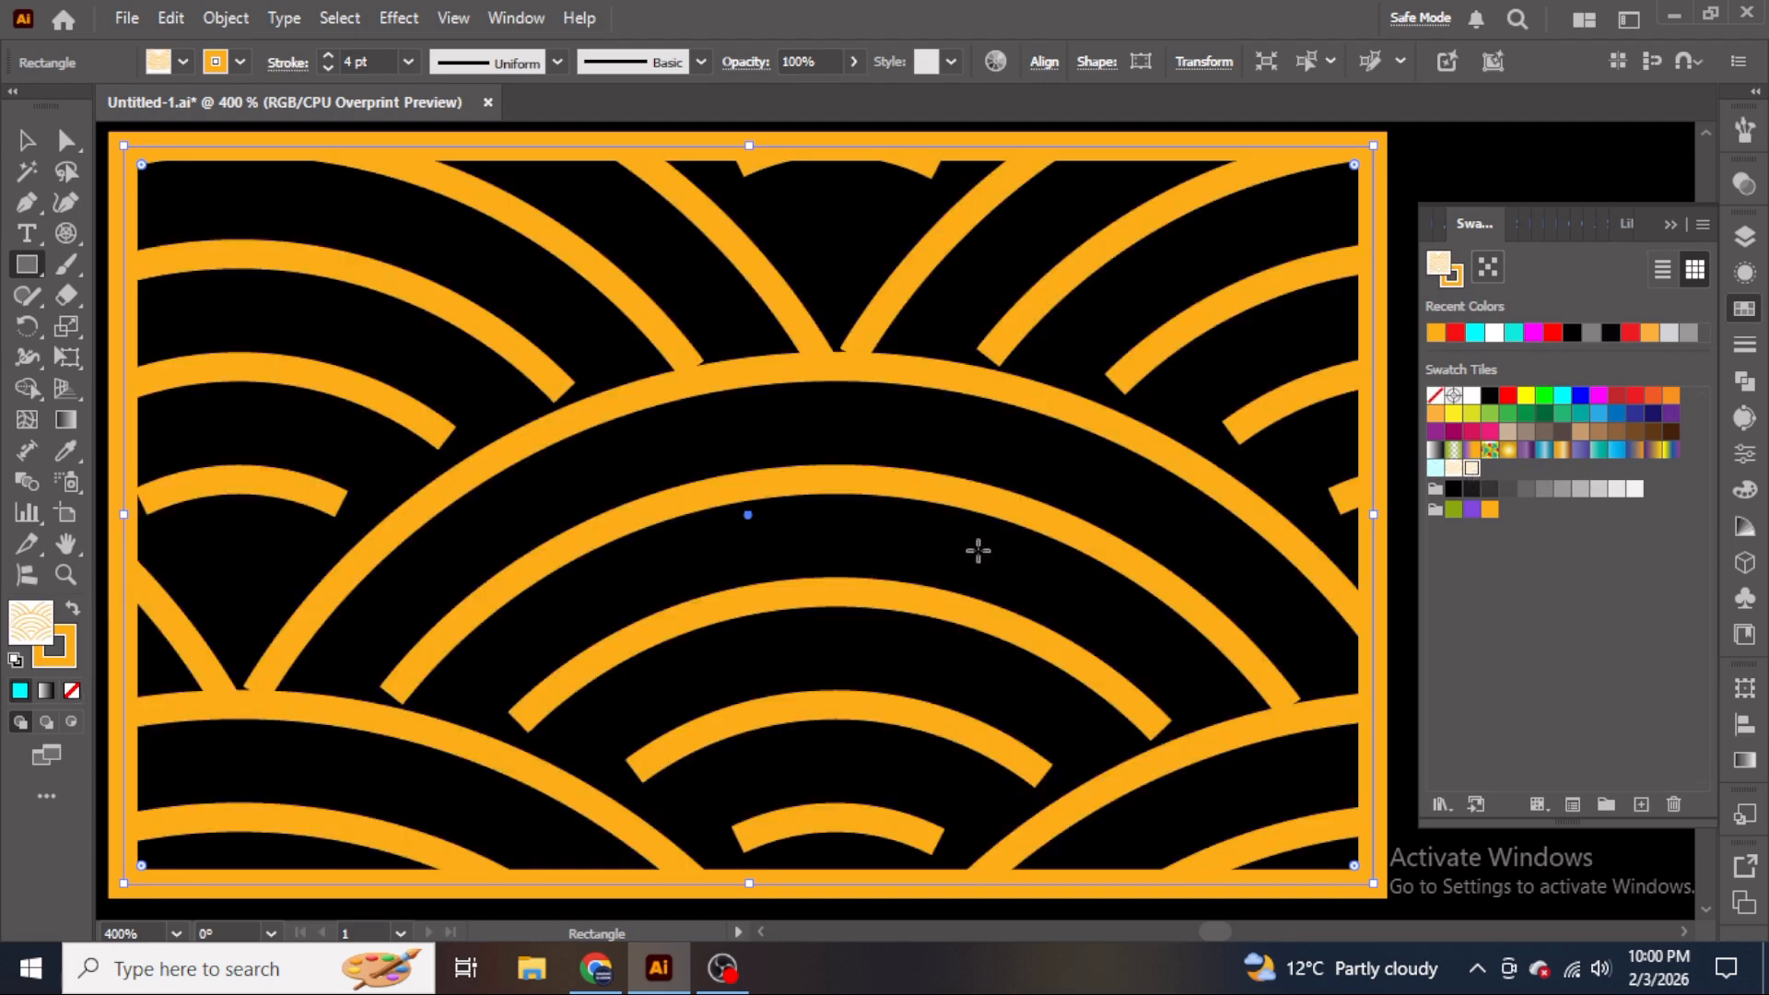
scroll(979, 551, down, 4)
scroll(979, 551, down, 2)
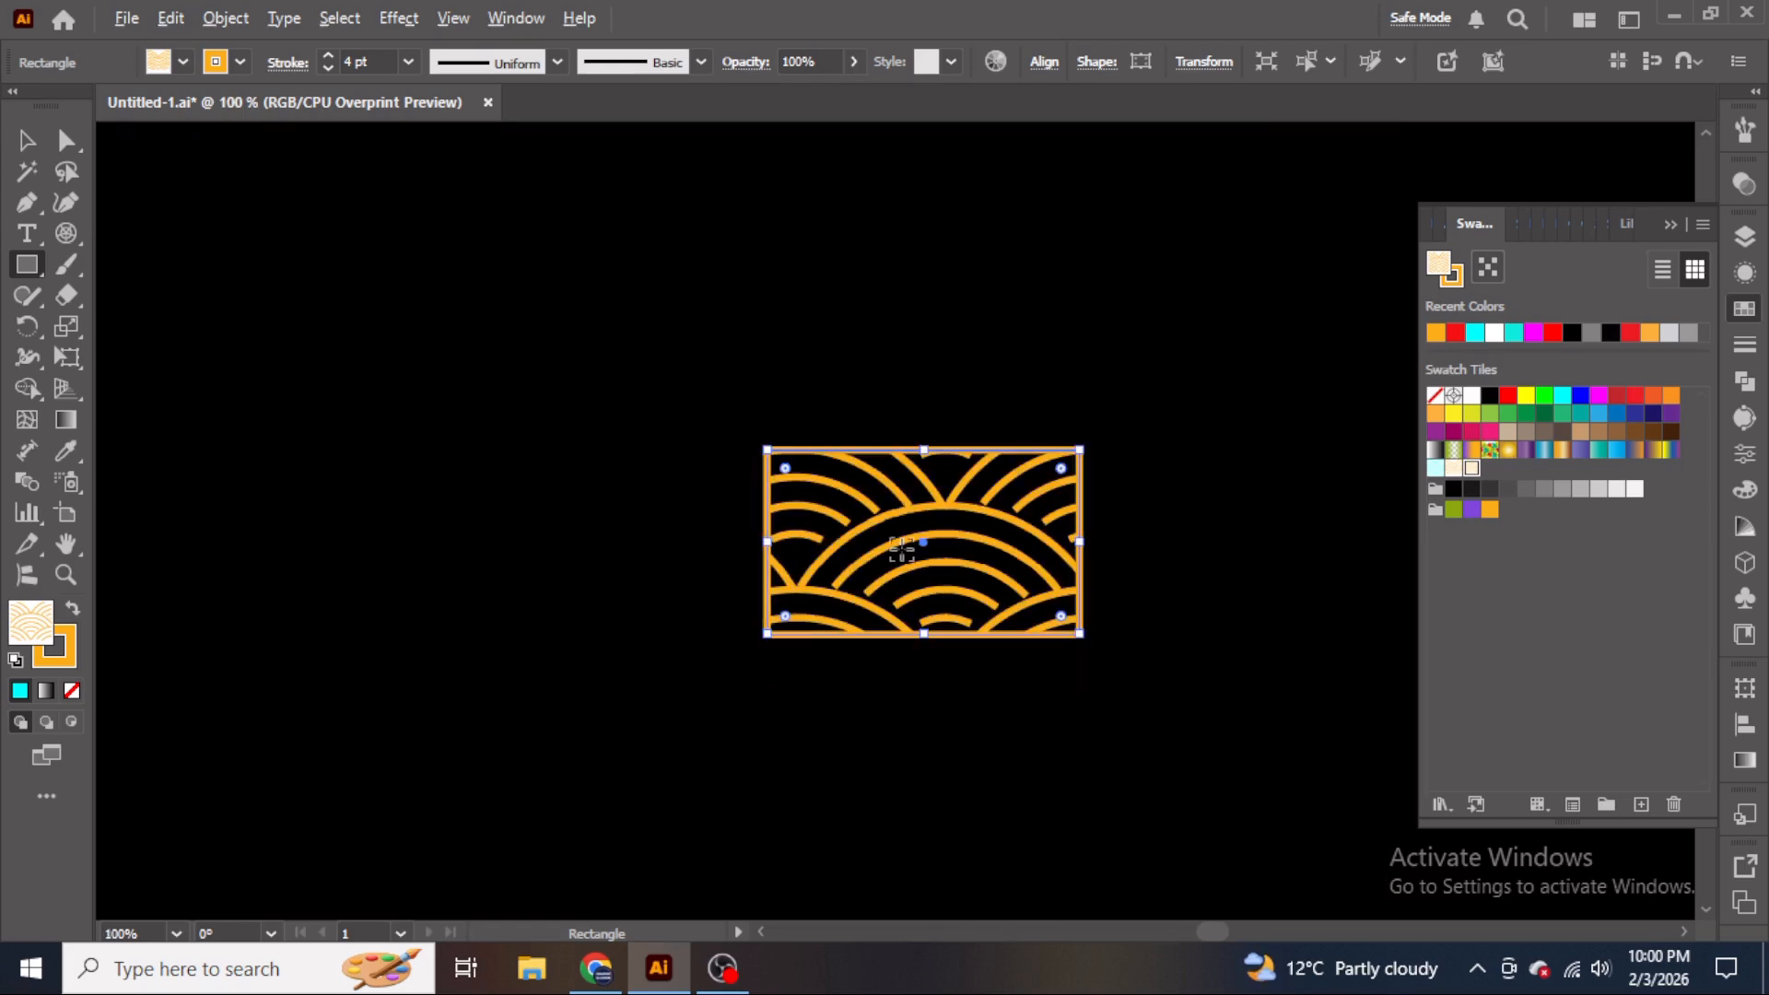
drag(765, 448, 718, 419)
drag(396, 304, 238, 257)
key(ctrl+z)
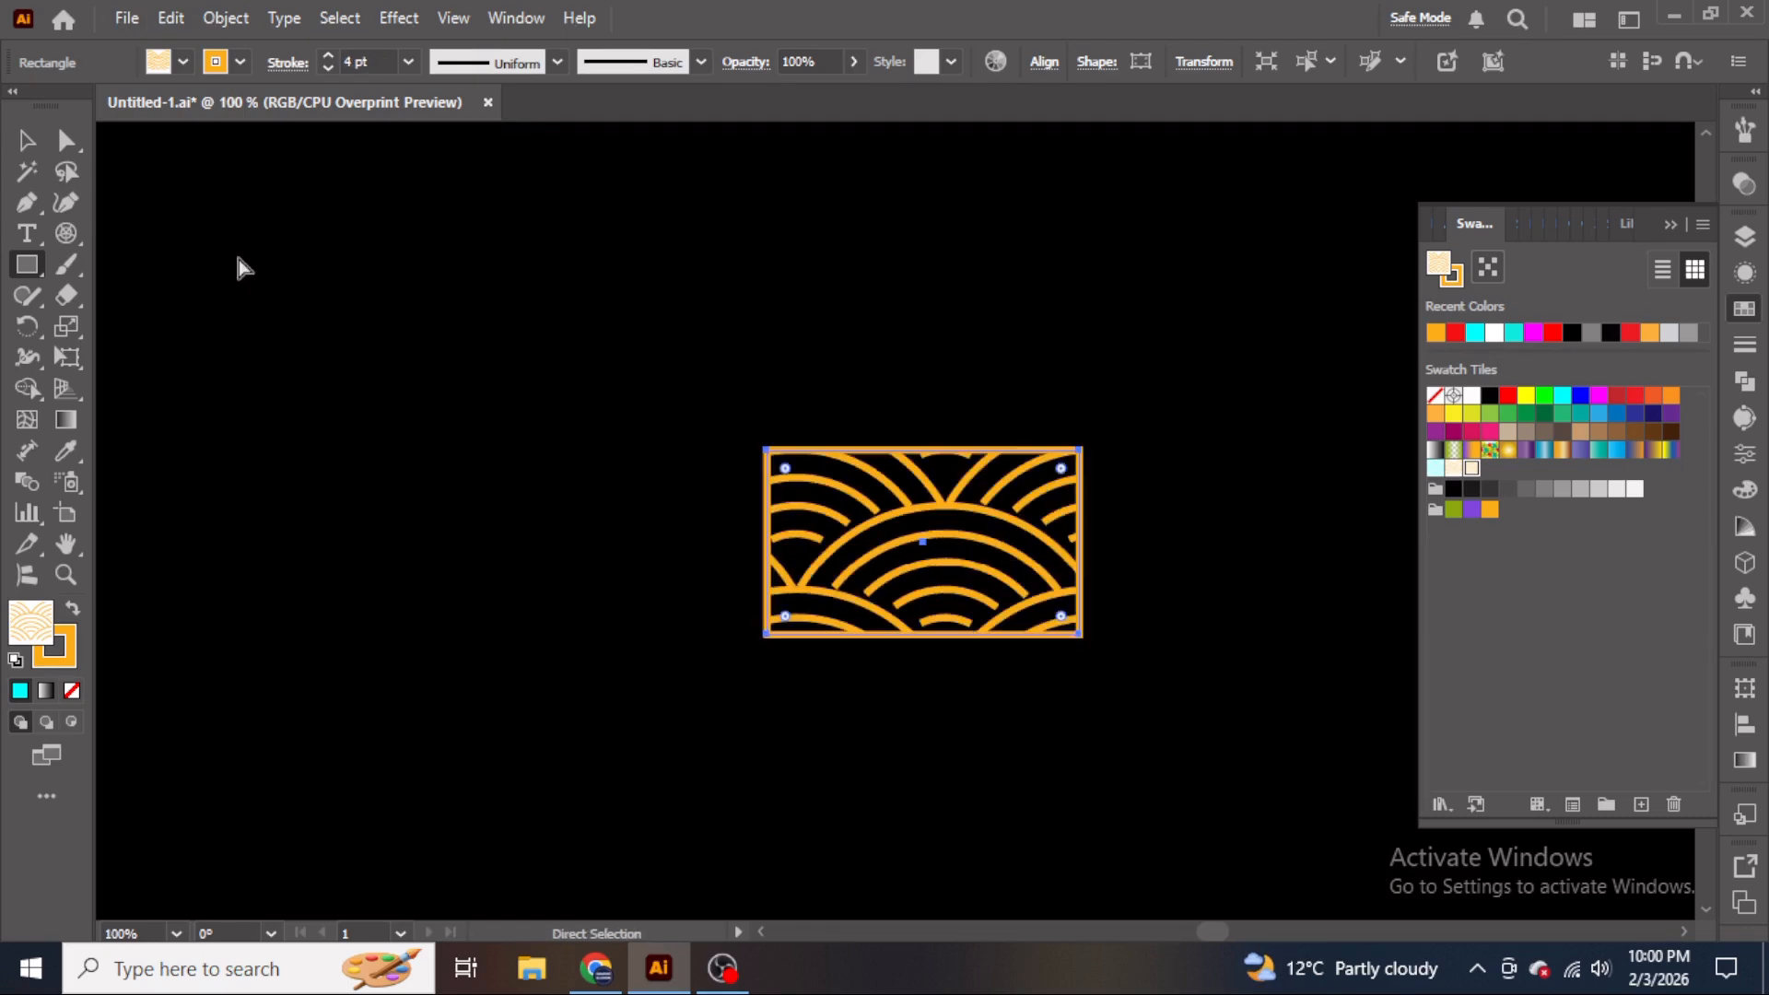
click(26, 266)
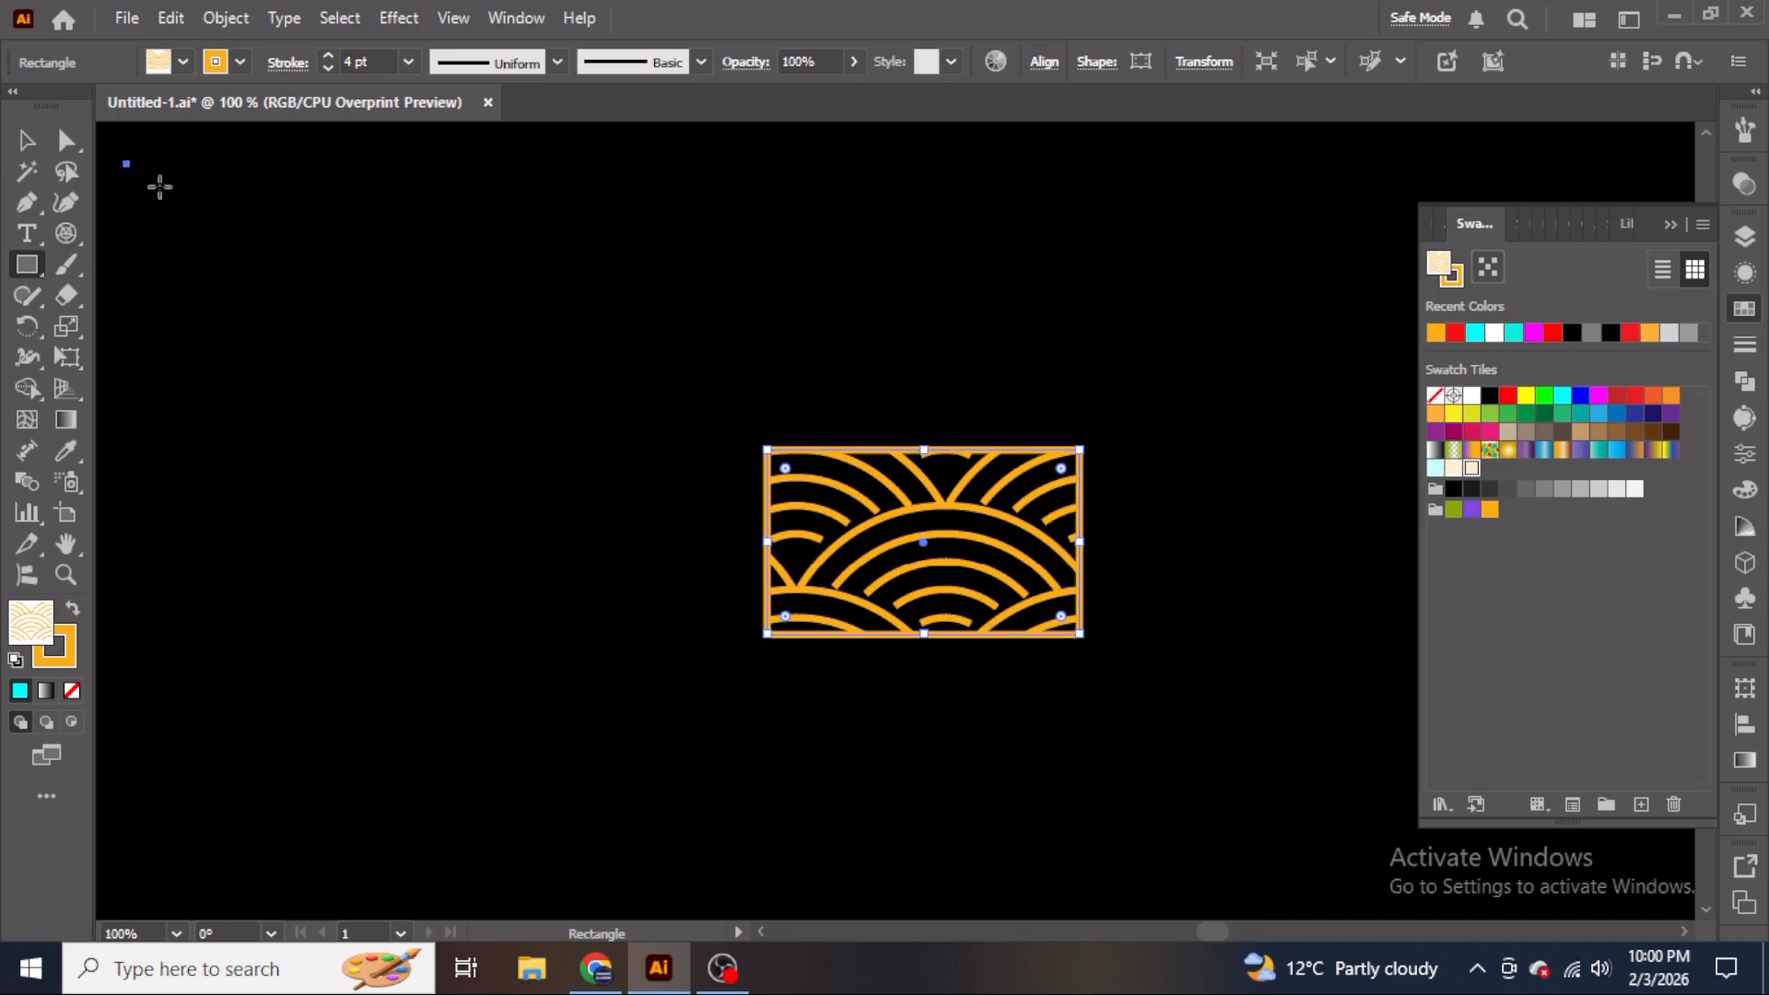
drag(126, 165, 1389, 864)
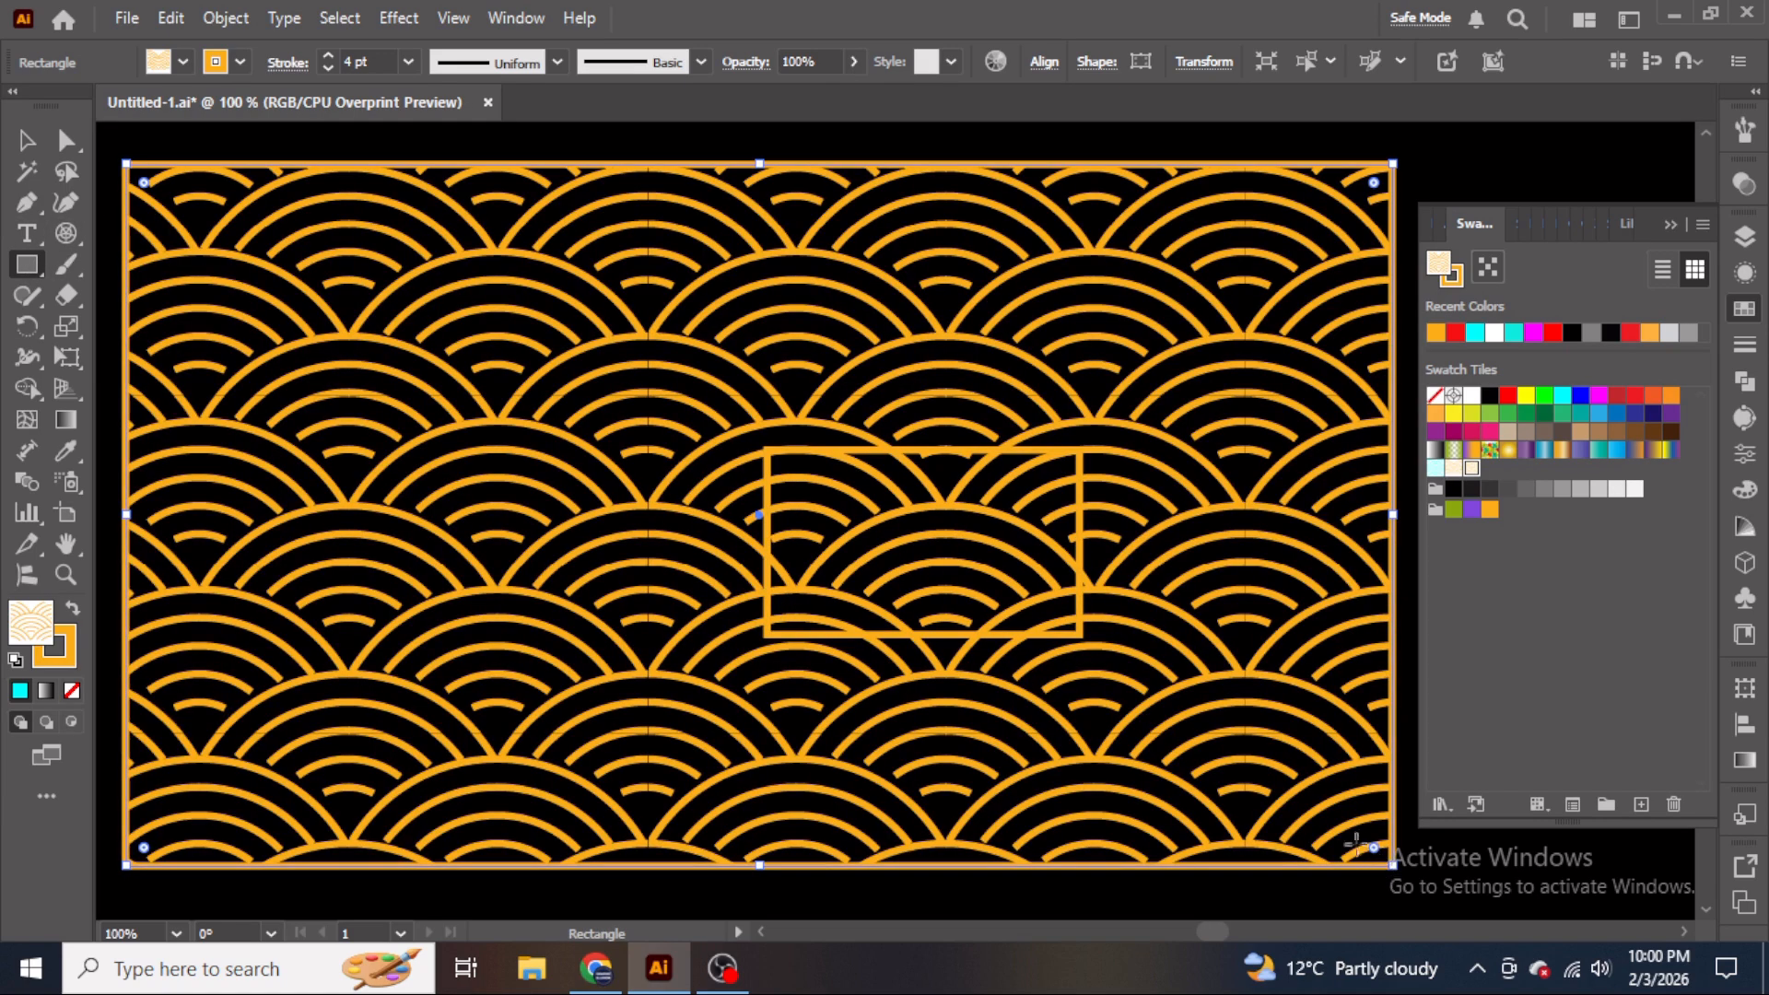
key(ctrl+z)
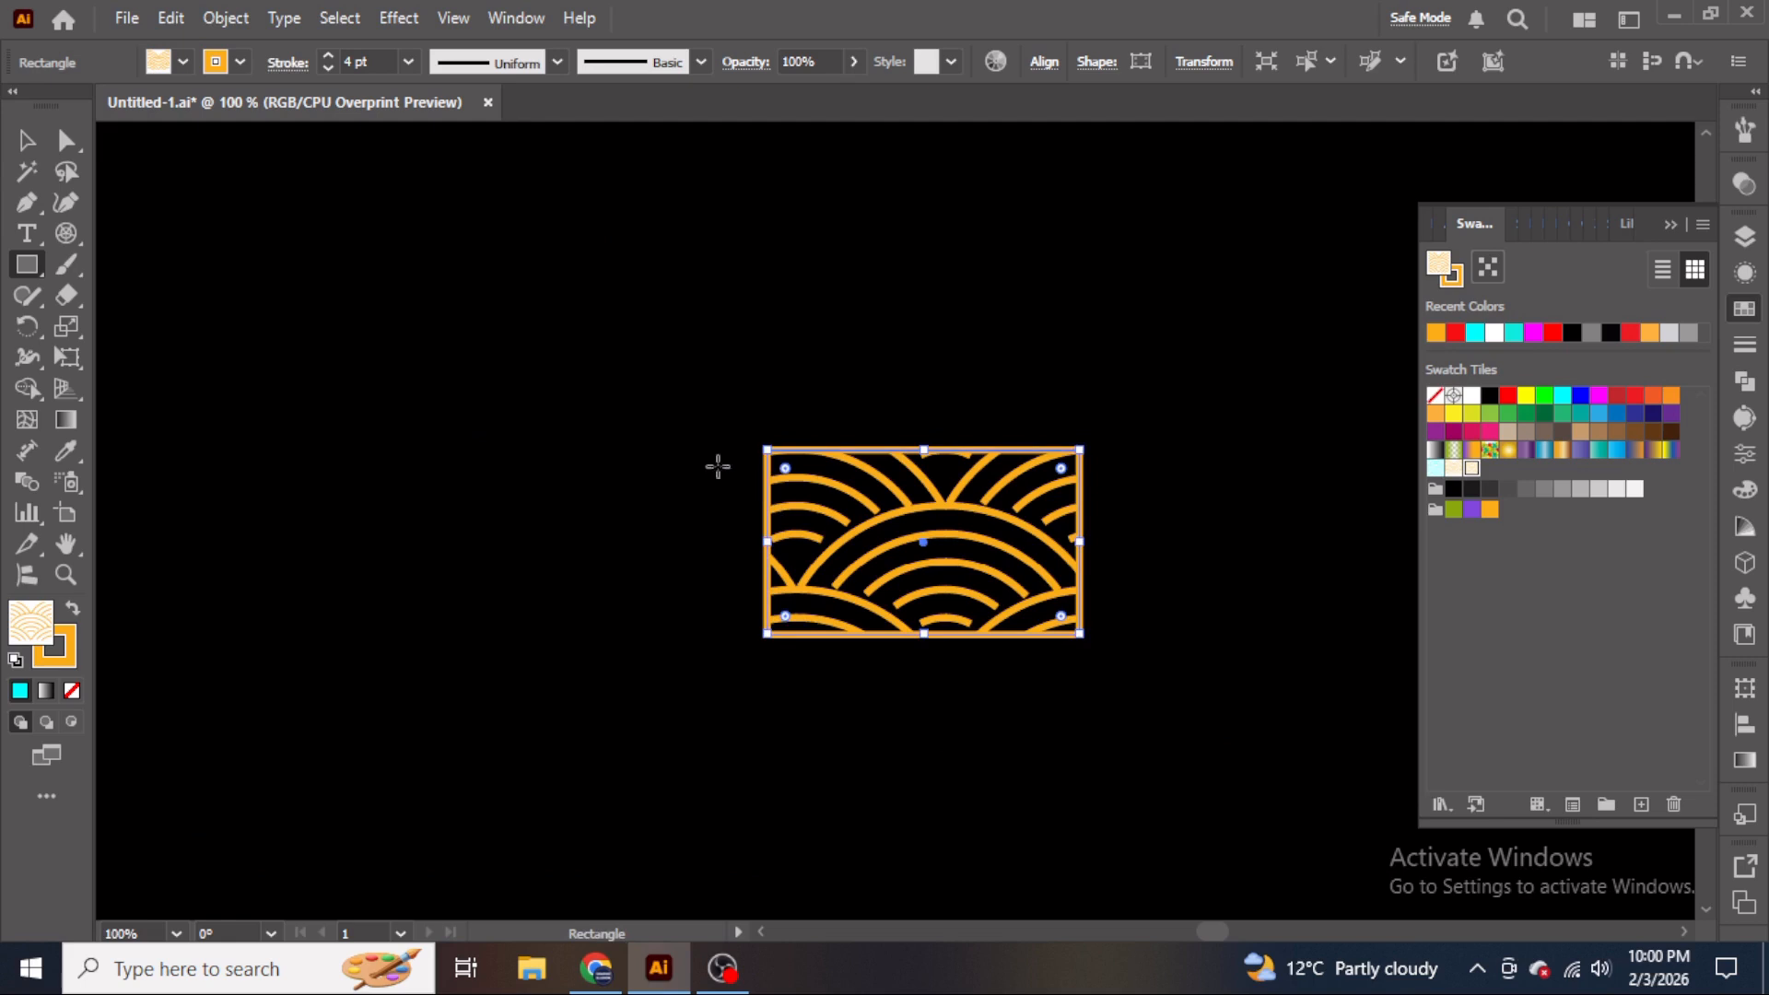
- Delete the small pattern-filled rectangle along with everything else around it
click(26, 140)
drag(594, 340, 1287, 807)
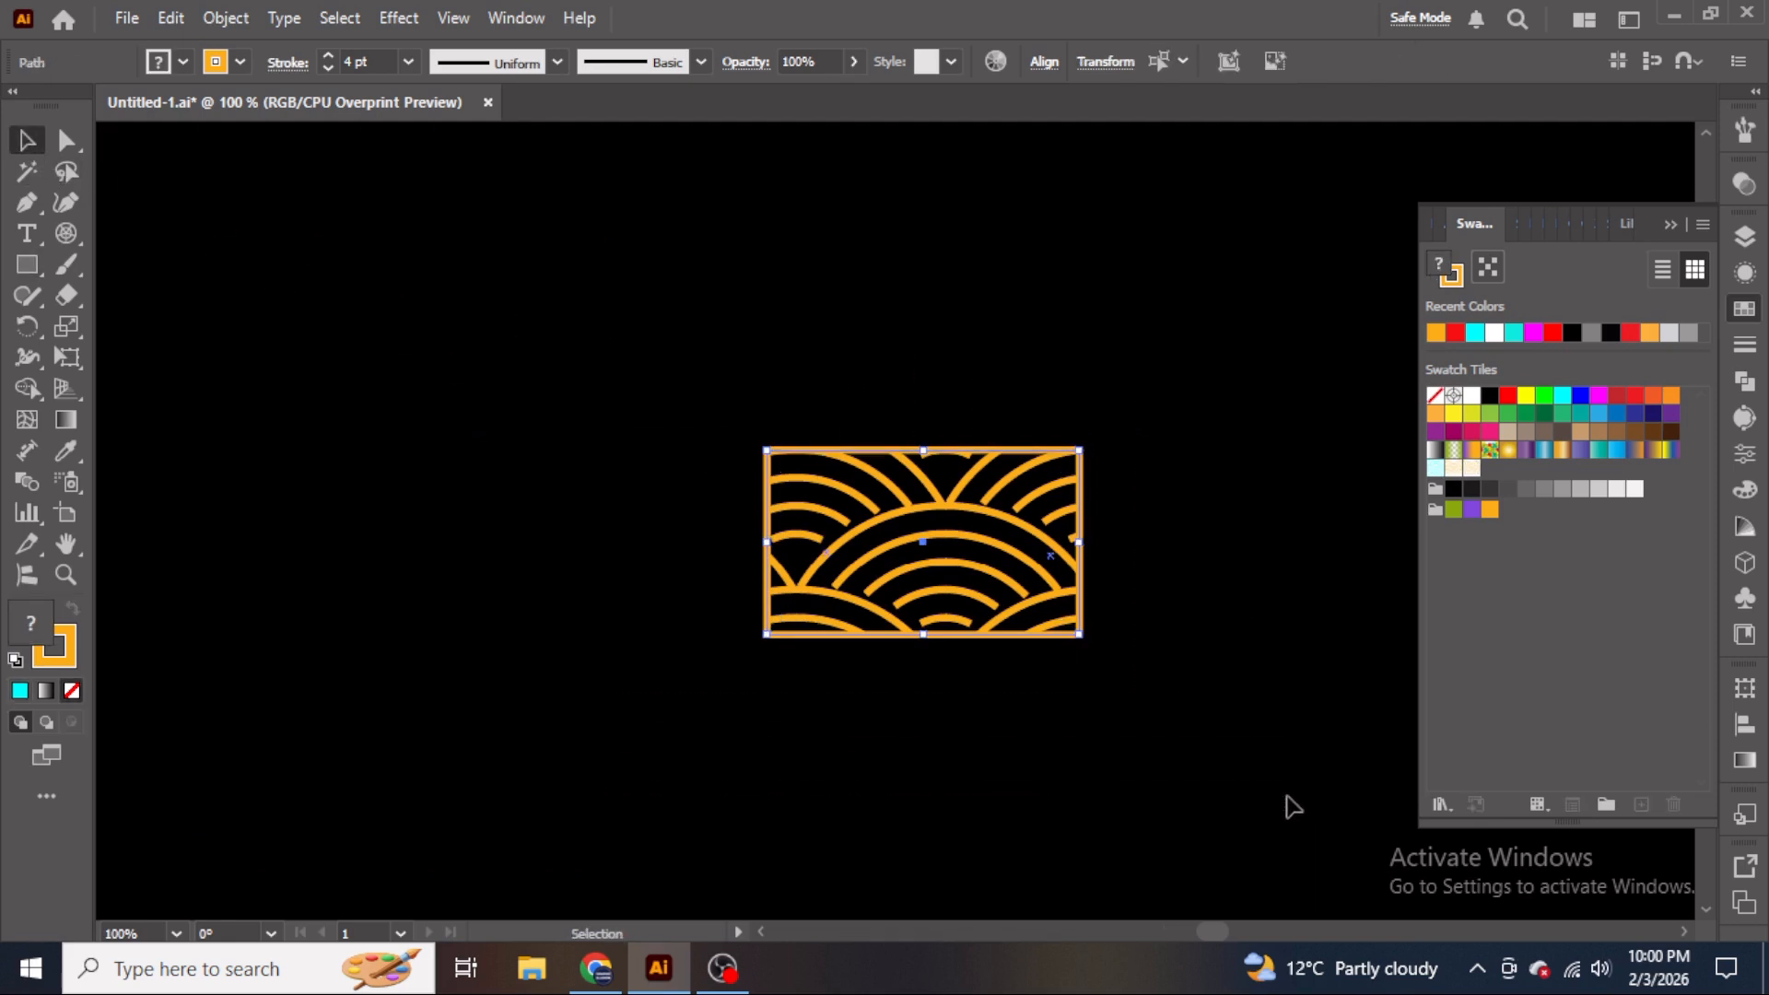
key(Delete)
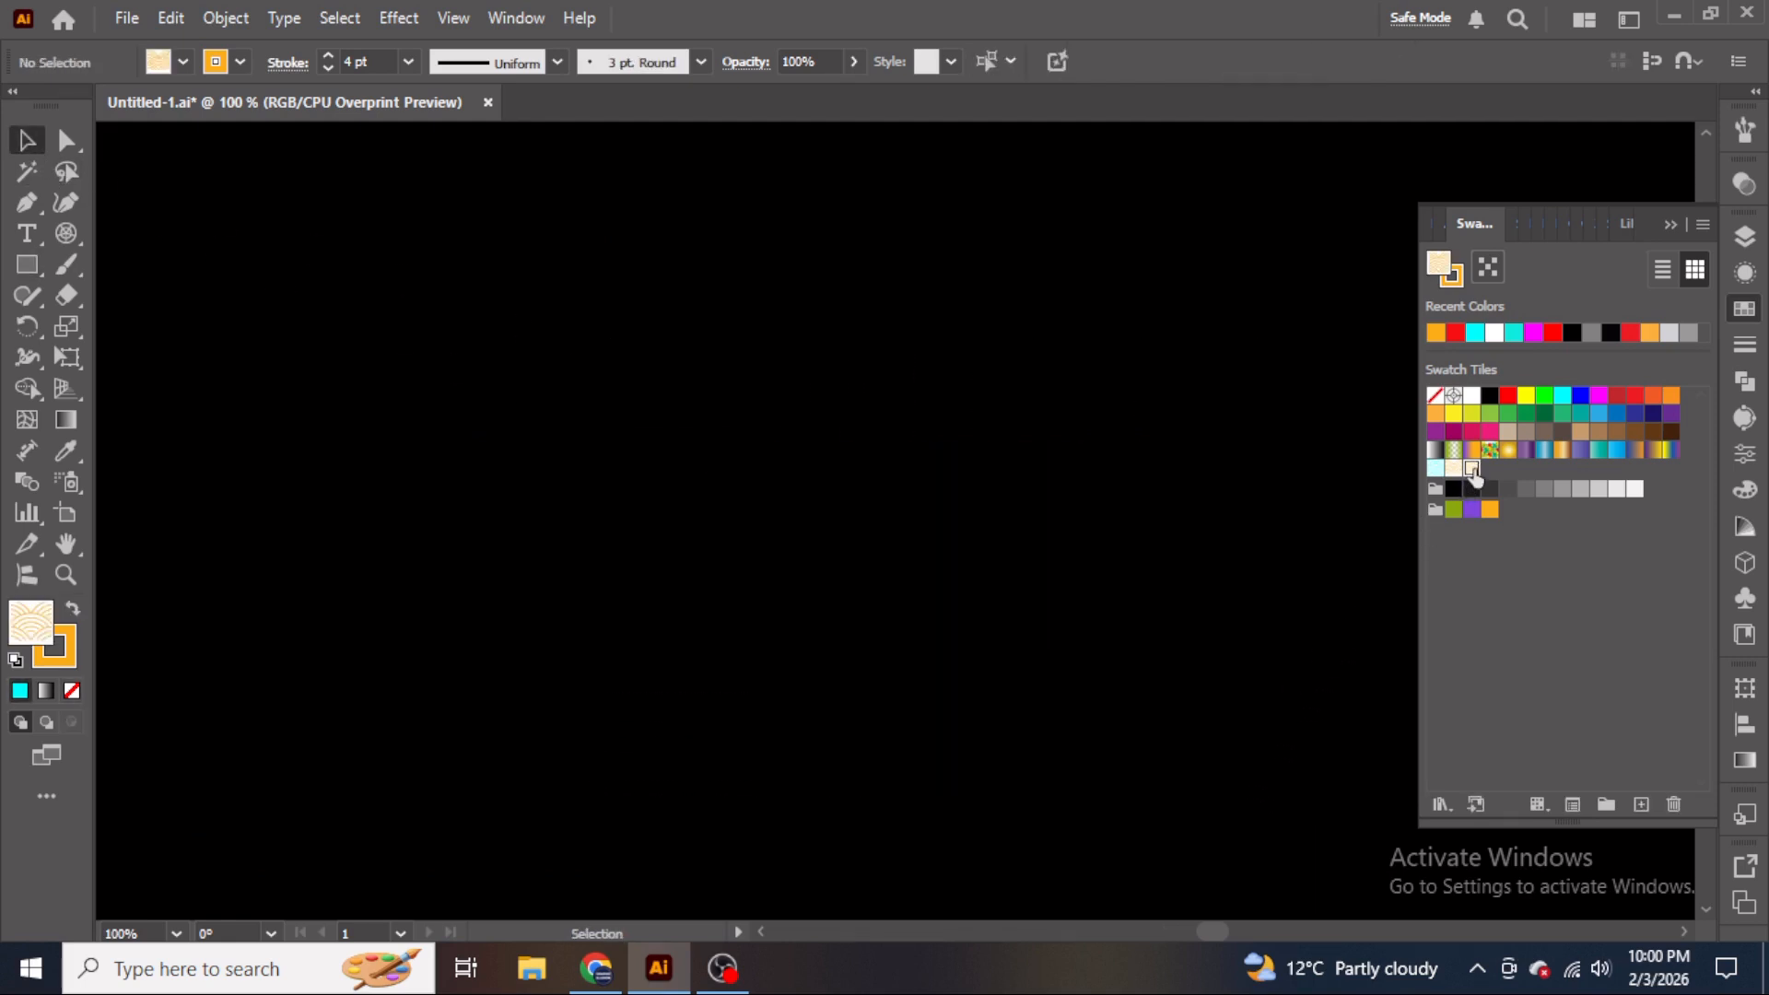
- Try the fan pattern on a rectangle spanning the visible canvas at 100% zoom and delete the rectangle
click(27, 264)
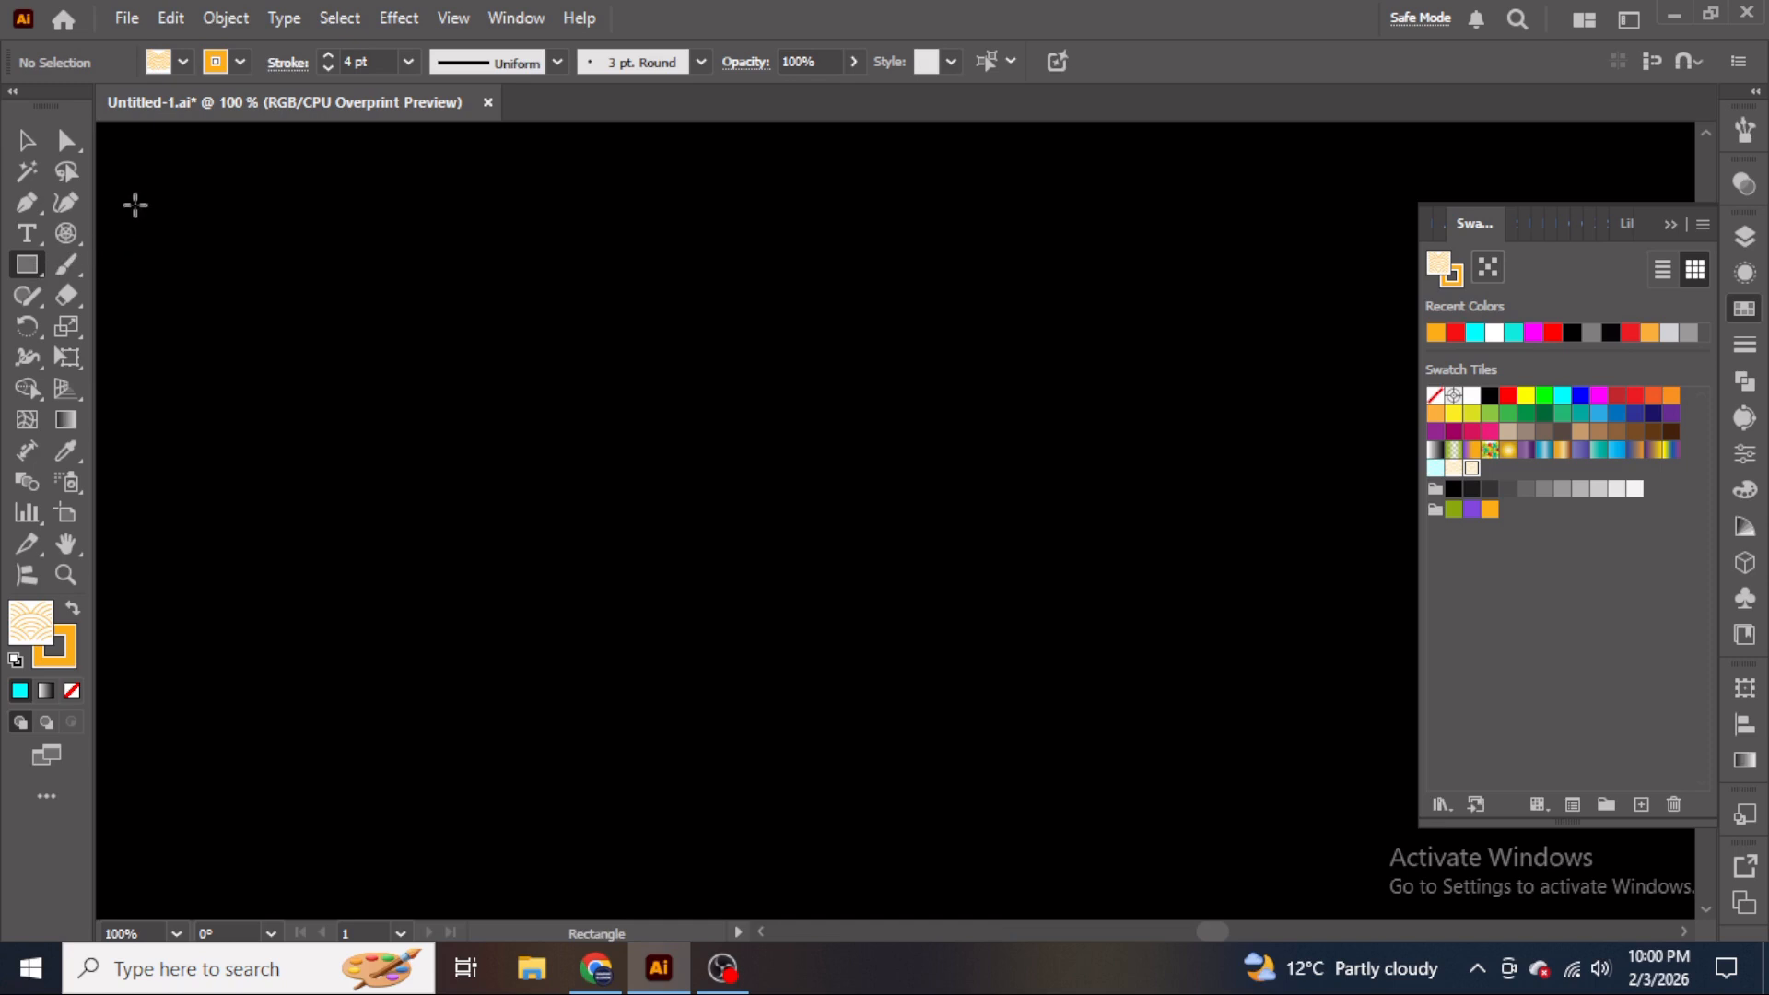
drag(110, 145, 1387, 895)
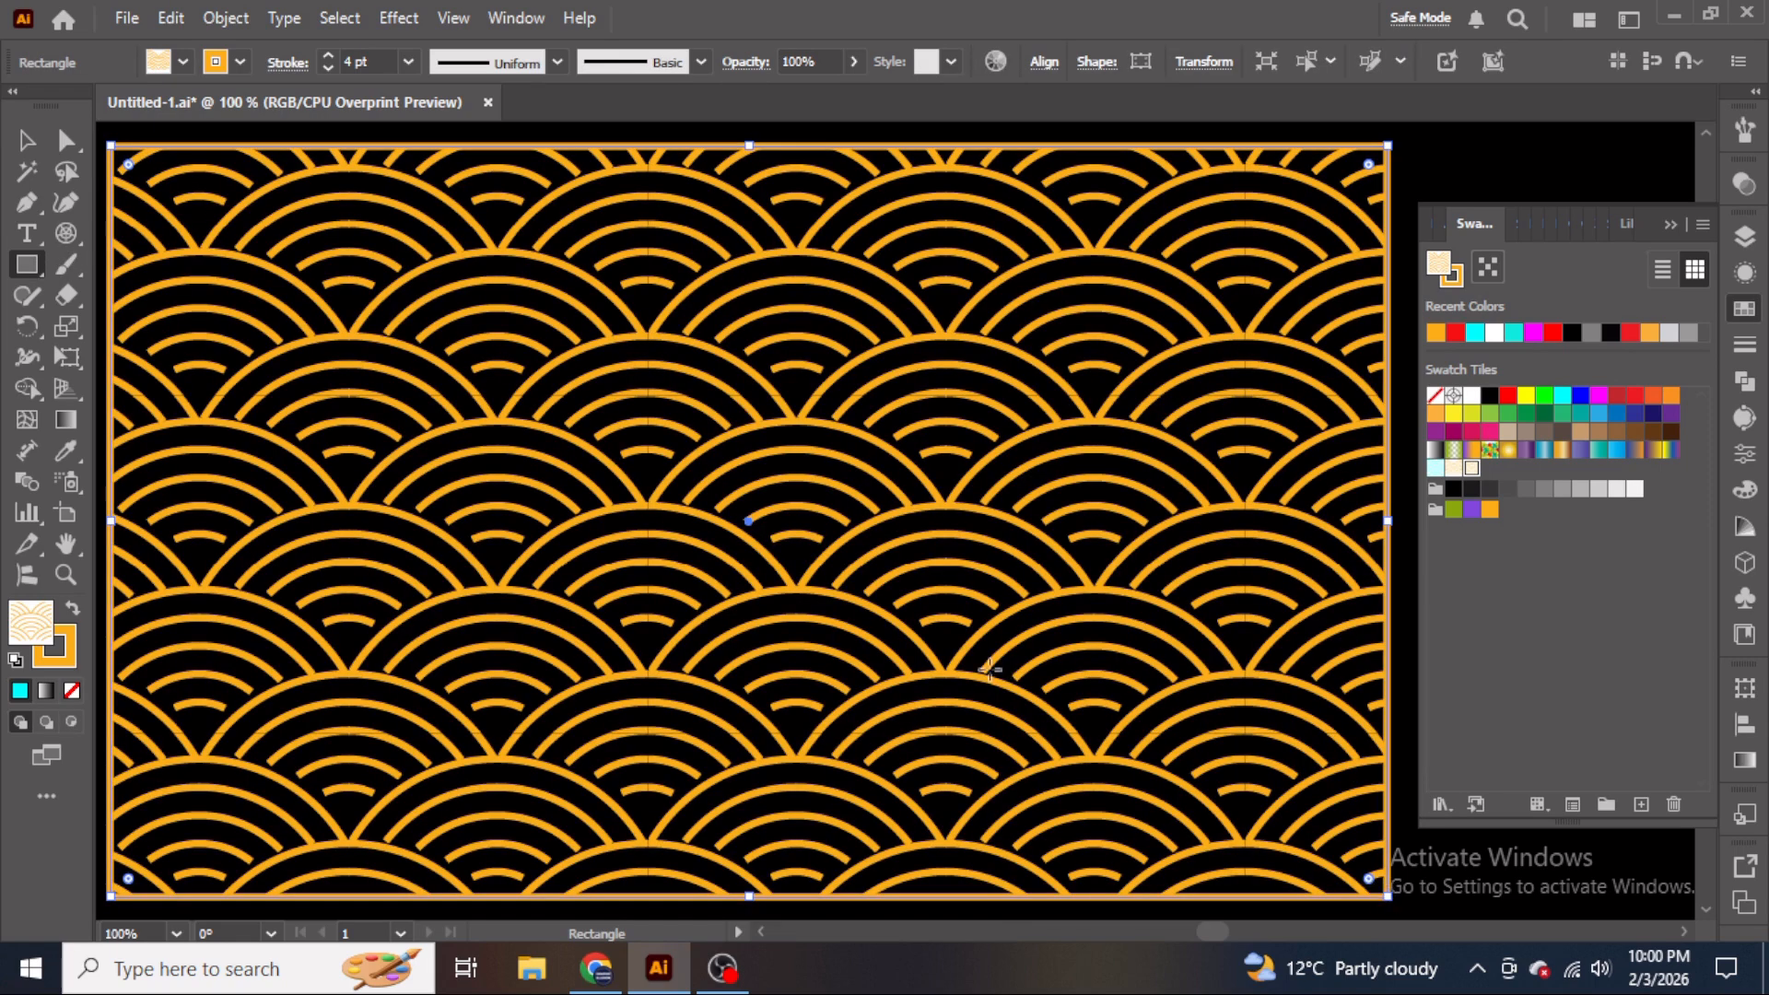
key(Delete)
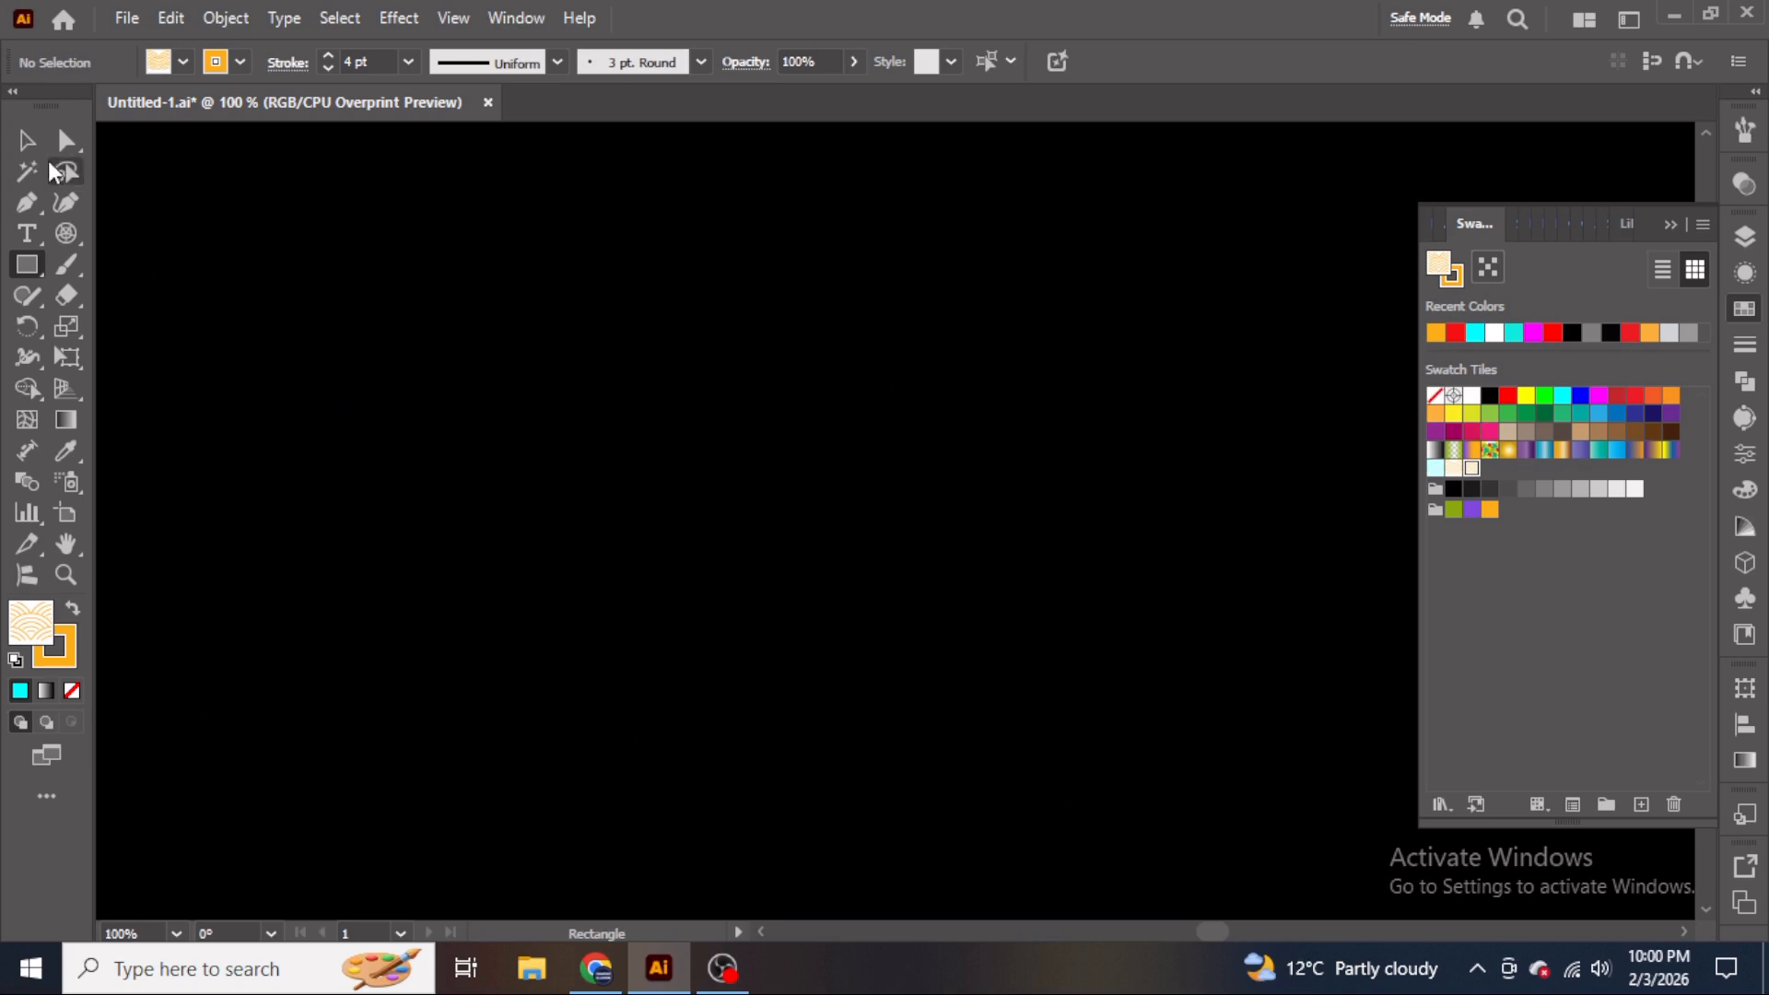
click(26, 140)
click(722, 967)
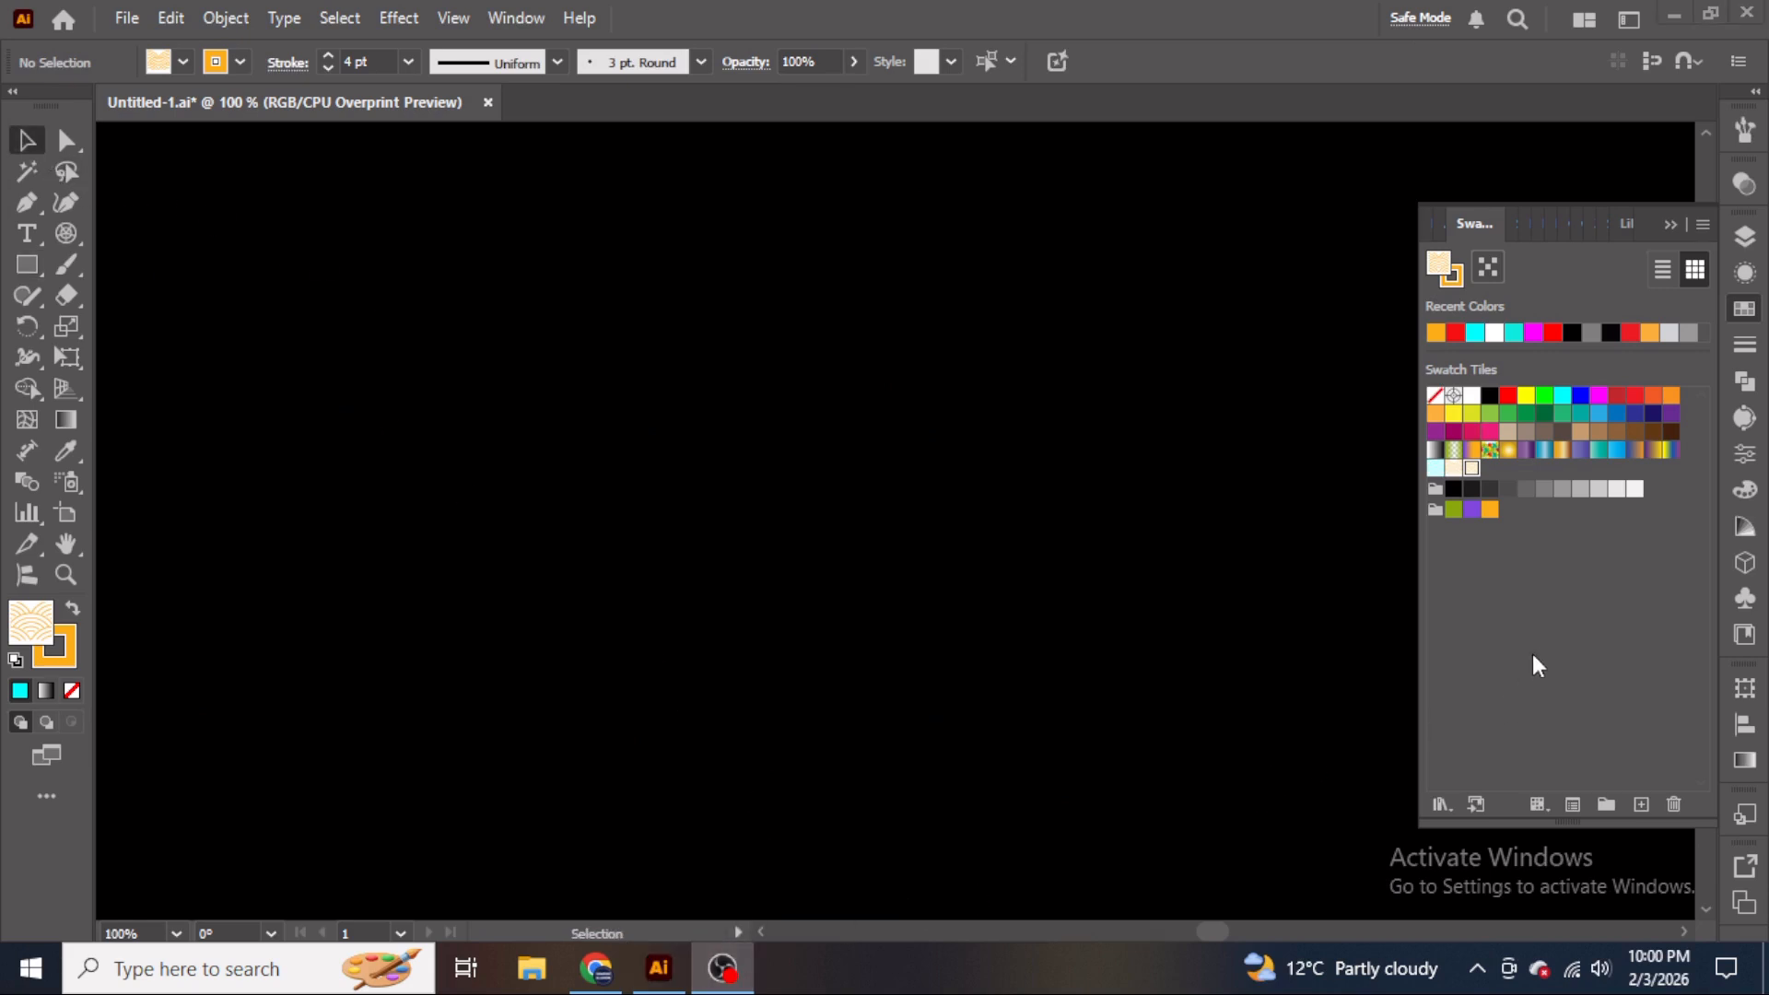